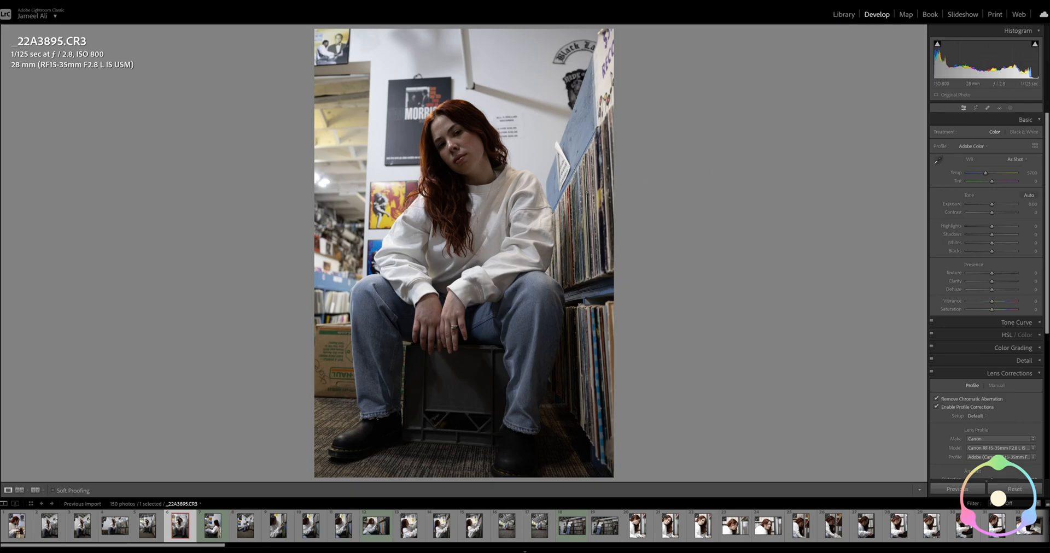
# Set the photo's shadows to +46, exposure to +0.20 and highlights to −10
pyautogui.moveTo(993, 234); pyautogui.dragTo(1004, 234)
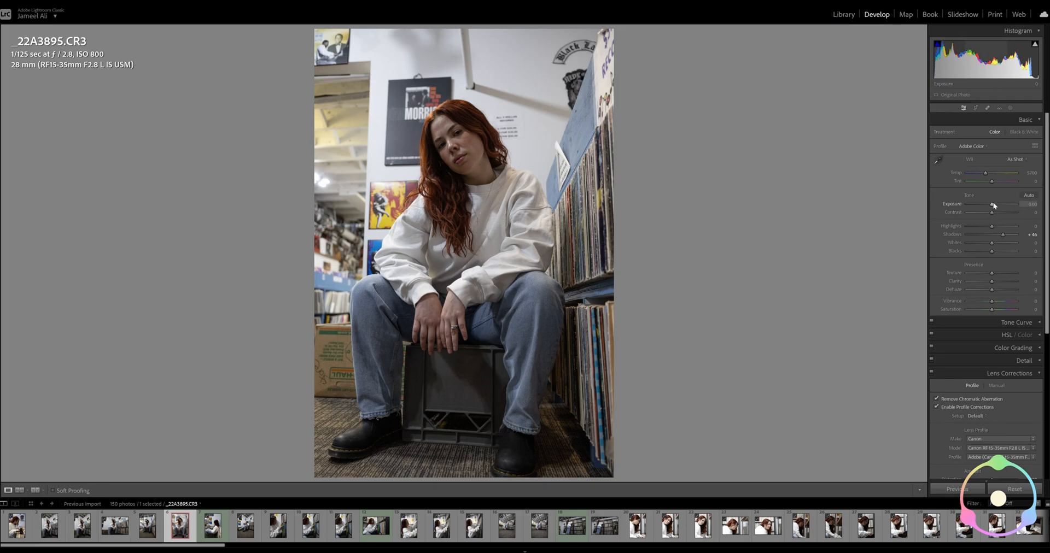
pyautogui.moveTo(993, 203); pyautogui.dragTo(994, 203)
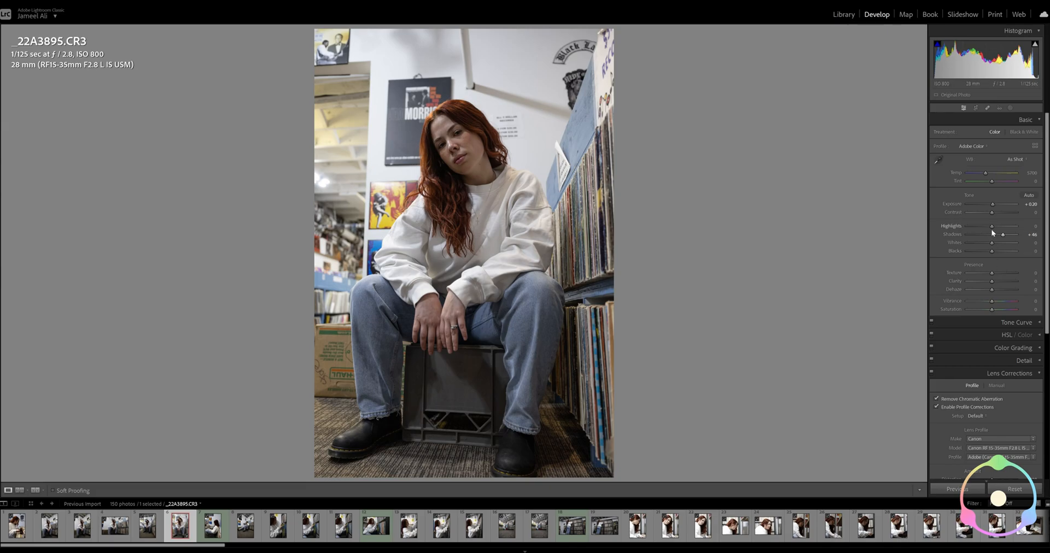
pyautogui.moveTo(990, 228); pyautogui.dragTo(989, 226)
# Open a copy of the photo with Lightroom adjustments in Dehancer Photo and maximize its window
pyautogui.rightClick(421, 239)
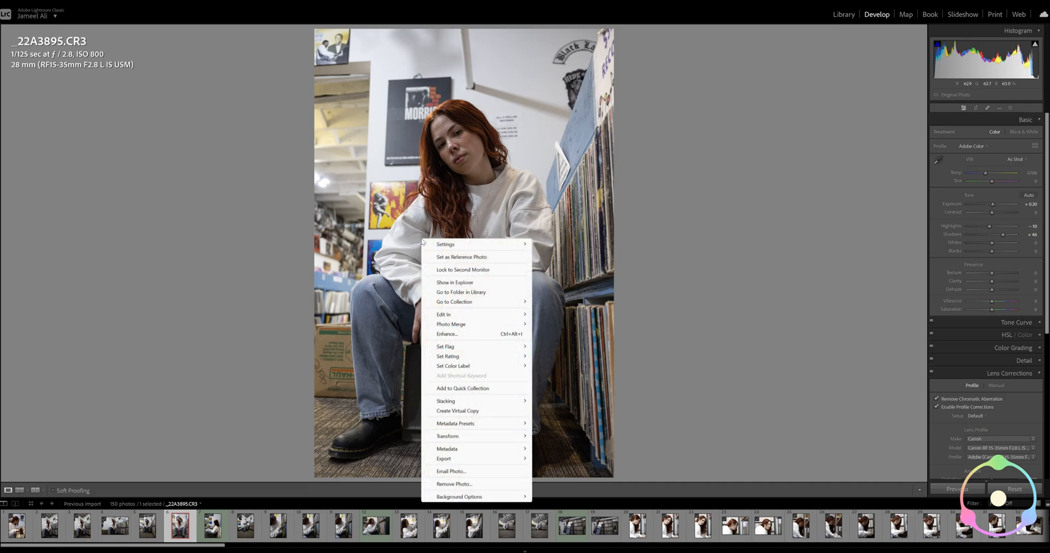
pyautogui.moveTo(441, 316)
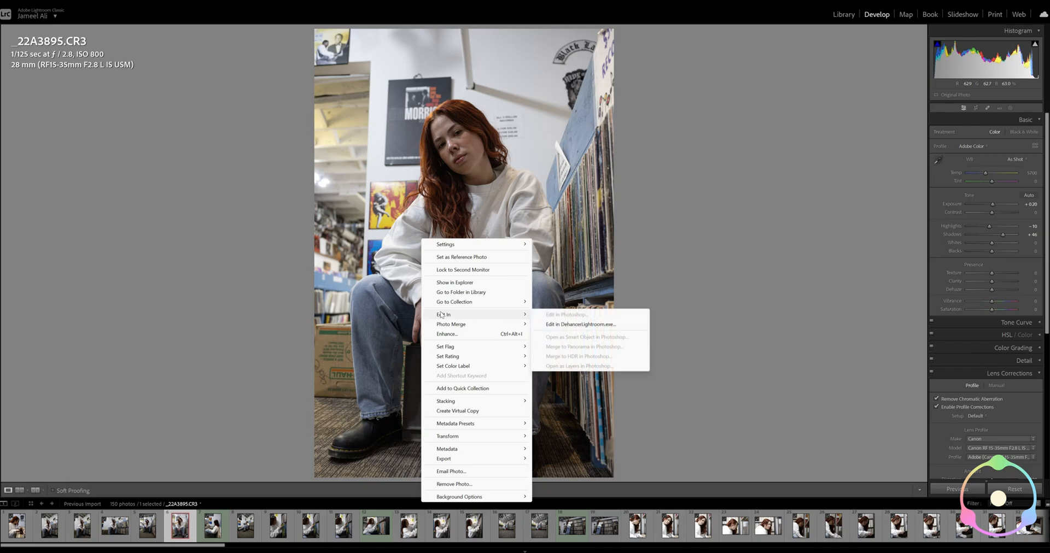
pyautogui.click(582, 325)
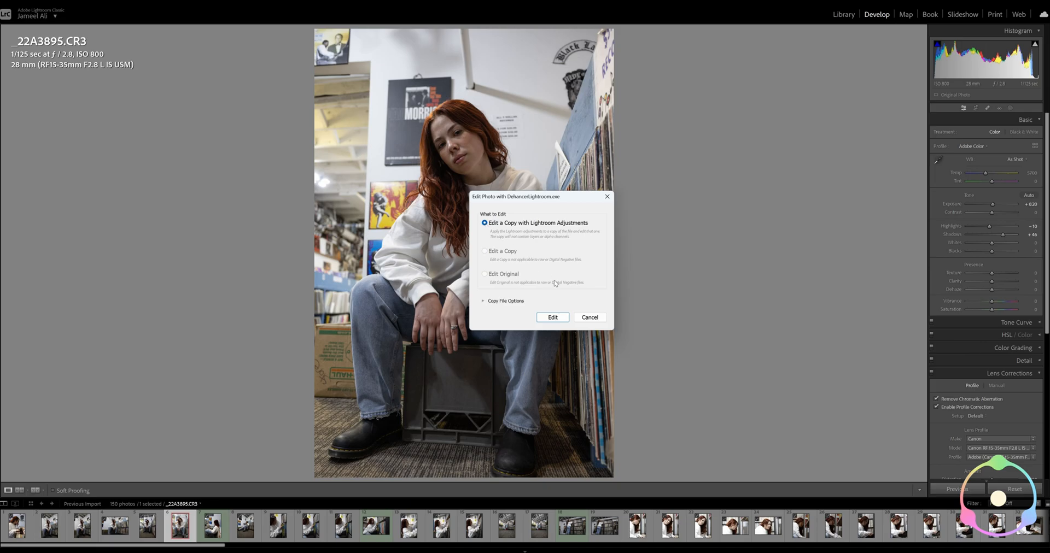
pyautogui.click(551, 317)
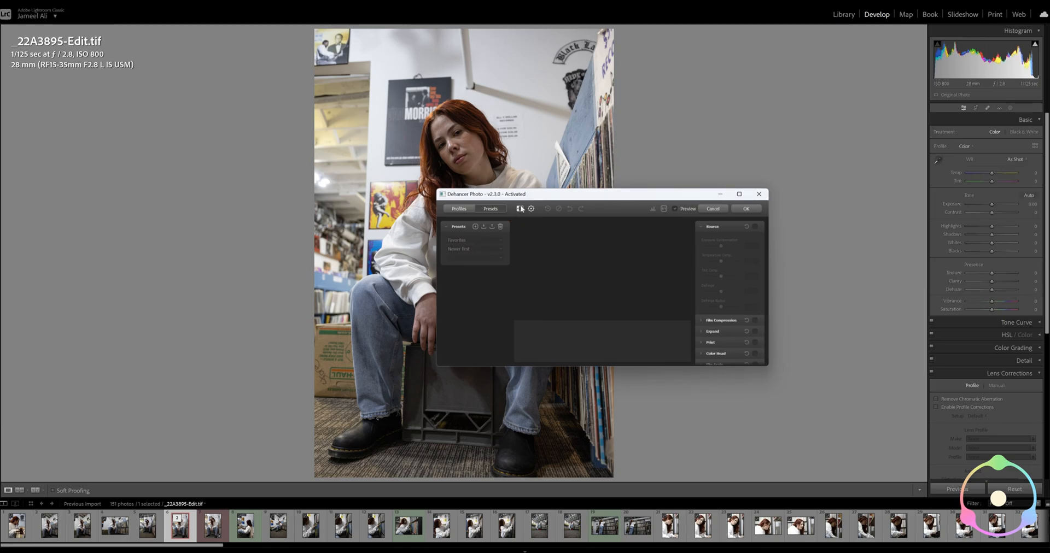
pyautogui.click(739, 195)
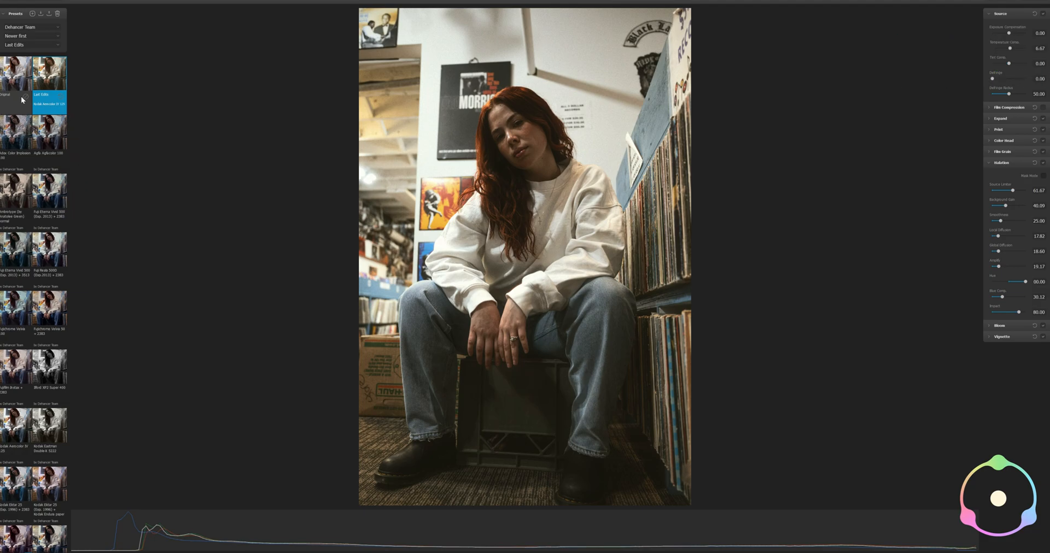
# Switch the preset filter to All Presets and browse the preset thumbnails
pyautogui.scroll(-3, 24, 132)
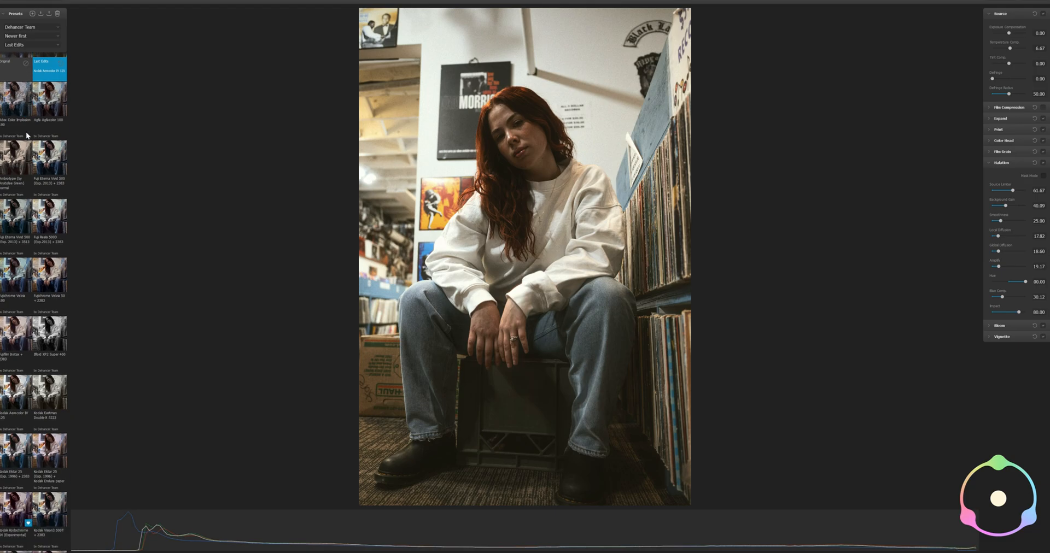
pyautogui.scroll(3, 25, 133)
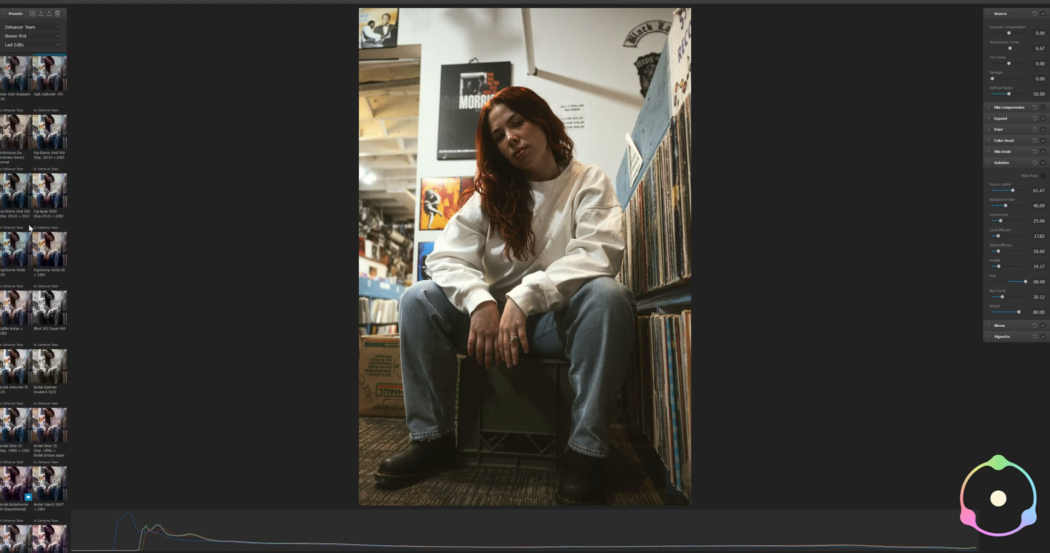
pyautogui.click(57, 27)
pyautogui.click(48, 38)
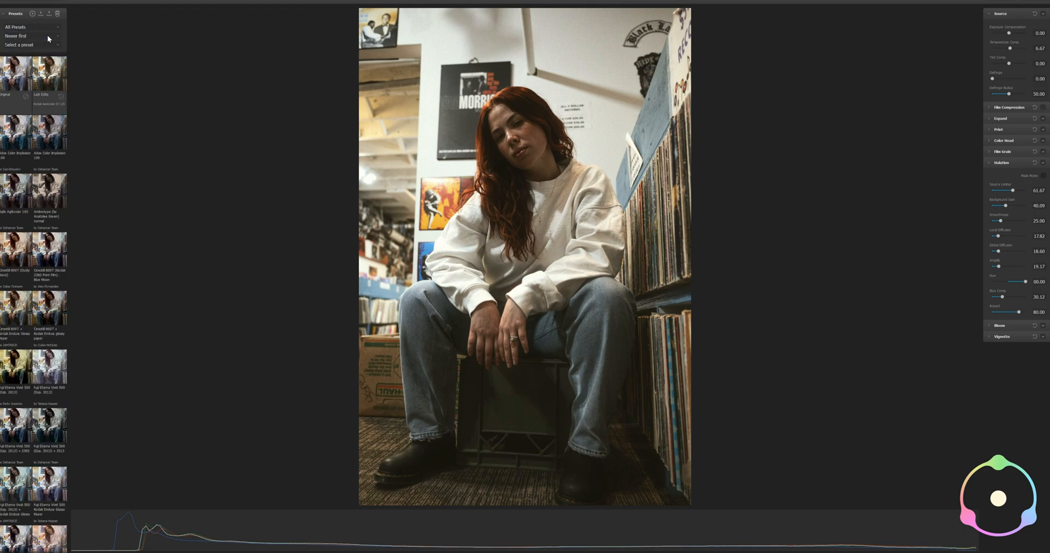
pyautogui.scroll(-20, 54, 81)
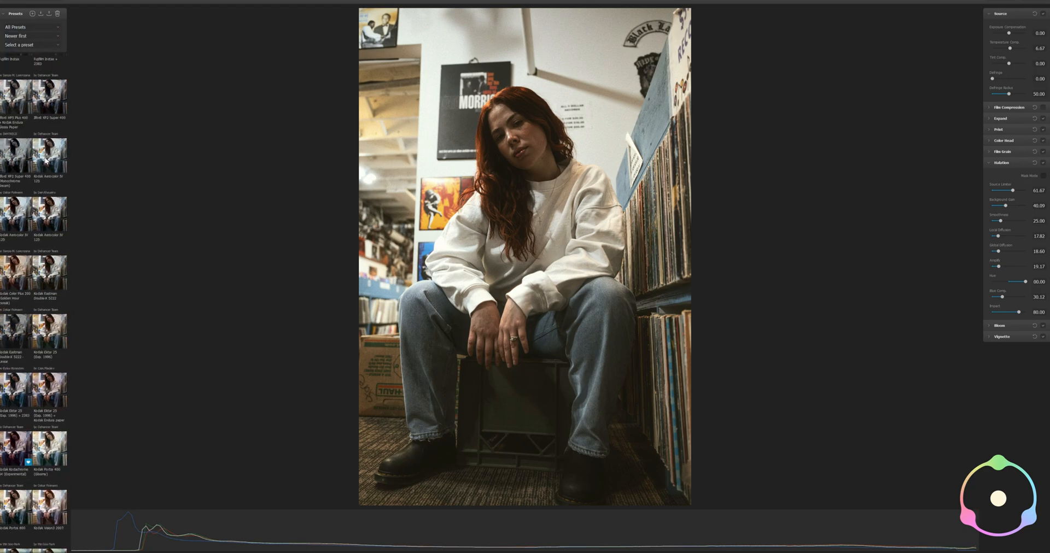
pyautogui.scroll(5, 44, 164)
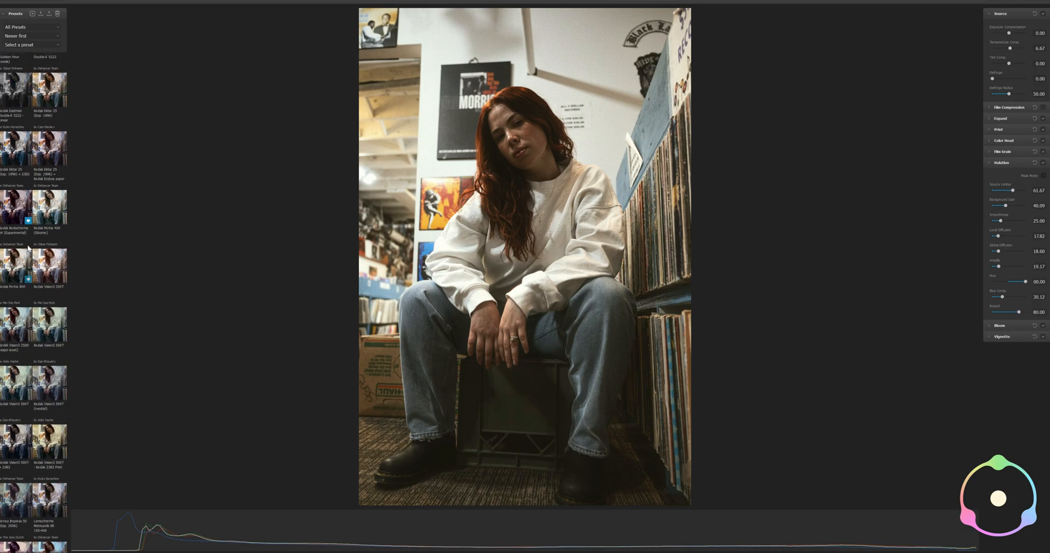
pyautogui.scroll(15, 27, 247)
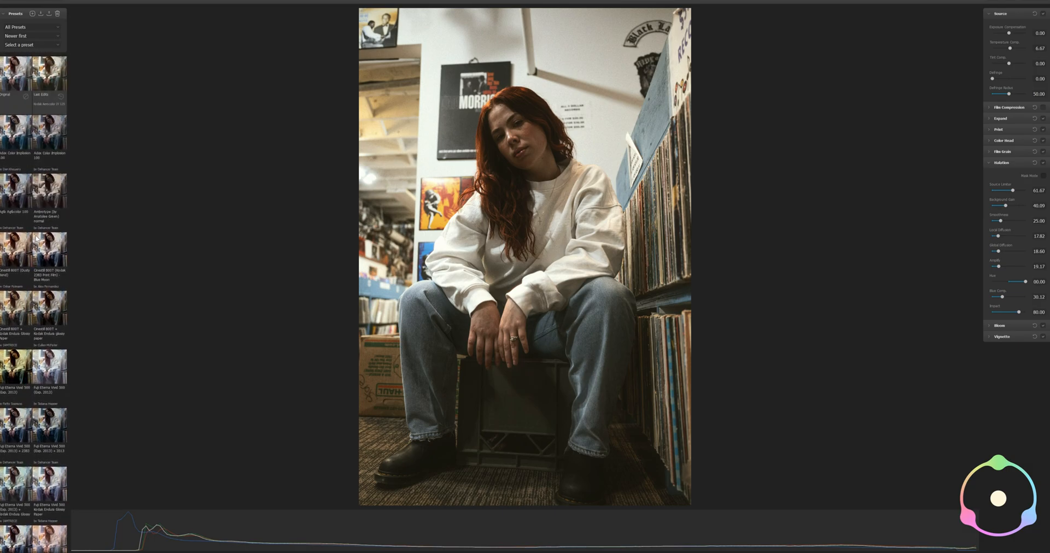
# Filter the presets to Dehancer Team and look through the preset name list without choosing one
pyautogui.click(59, 28)
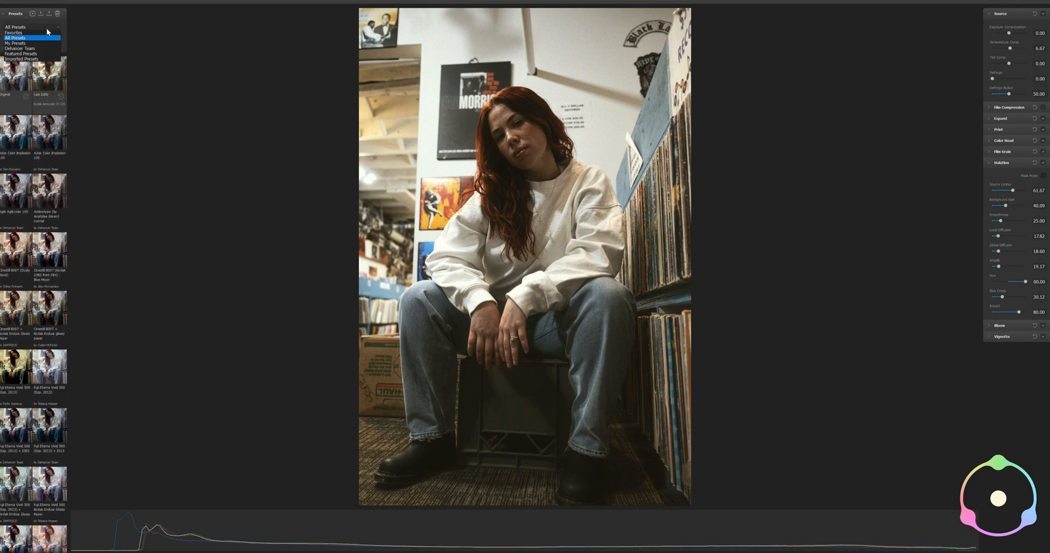
pyautogui.click(24, 49)
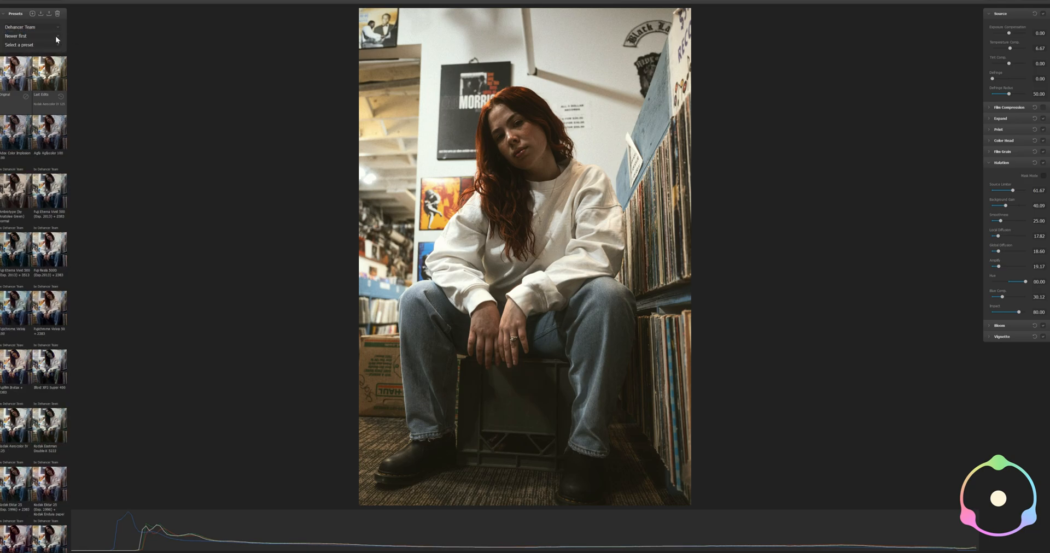
pyautogui.click(57, 38)
pyautogui.click(57, 40)
pyautogui.click(54, 45)
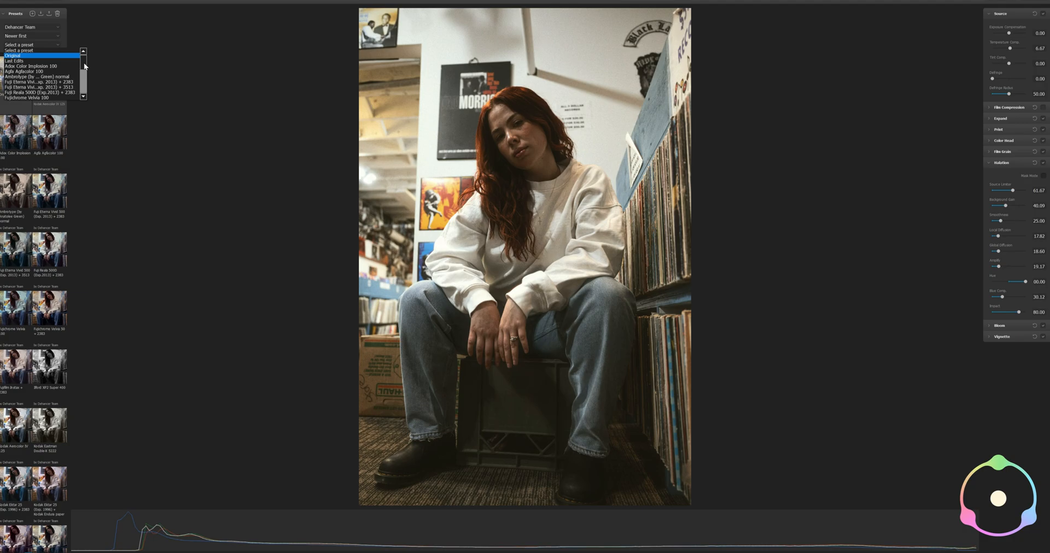
pyautogui.moveTo(84, 62); pyautogui.dragTo(84, 67)
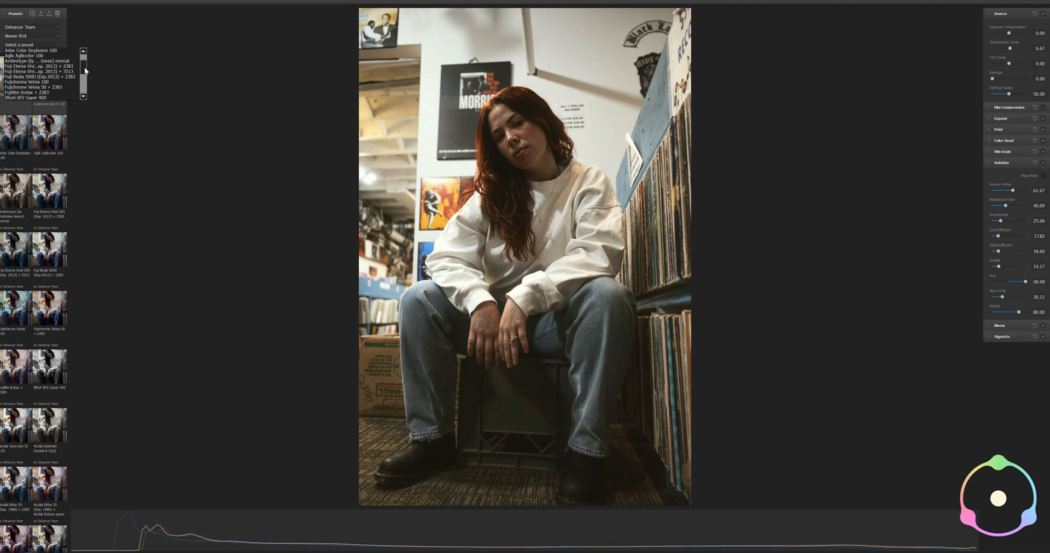
pyautogui.scroll(-1, 86, 71)
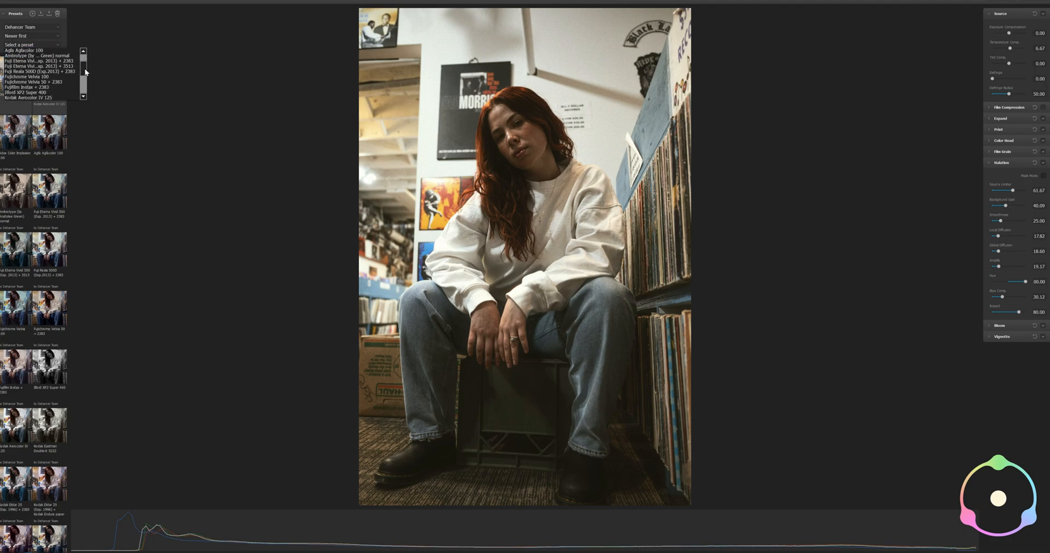
pyautogui.scroll(-1, 85, 71)
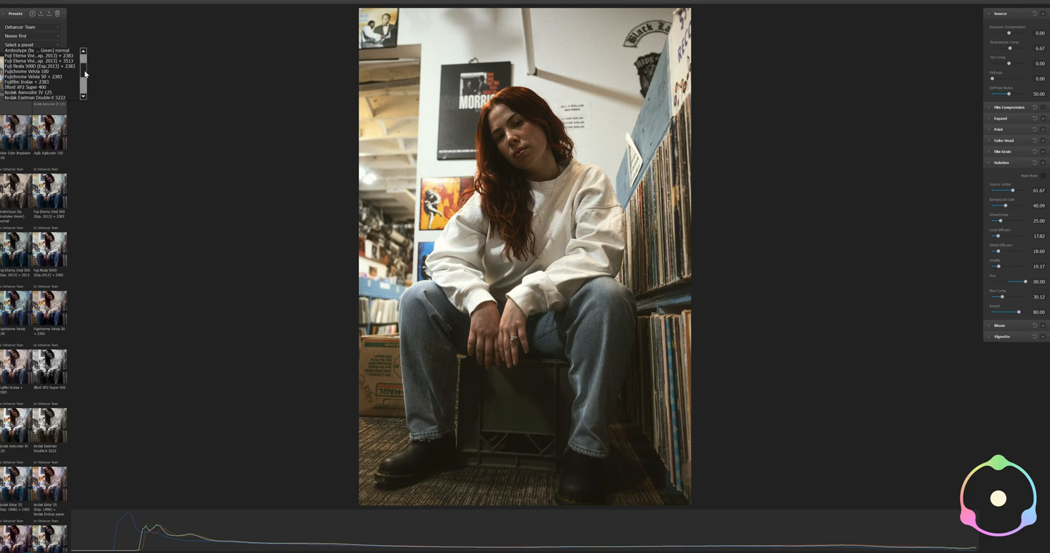
pyautogui.scroll(-1, 85, 70)
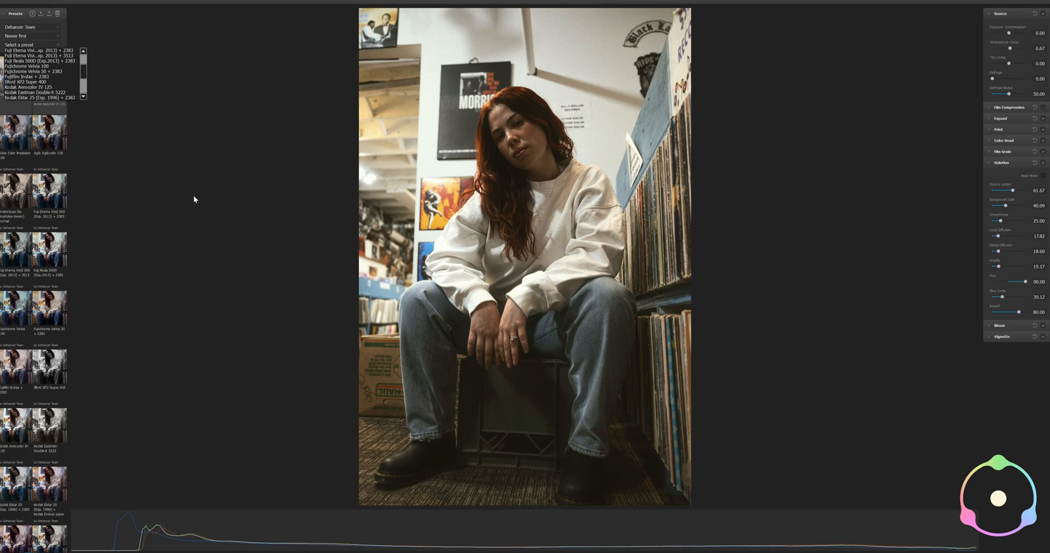
pyautogui.click(215, 180)
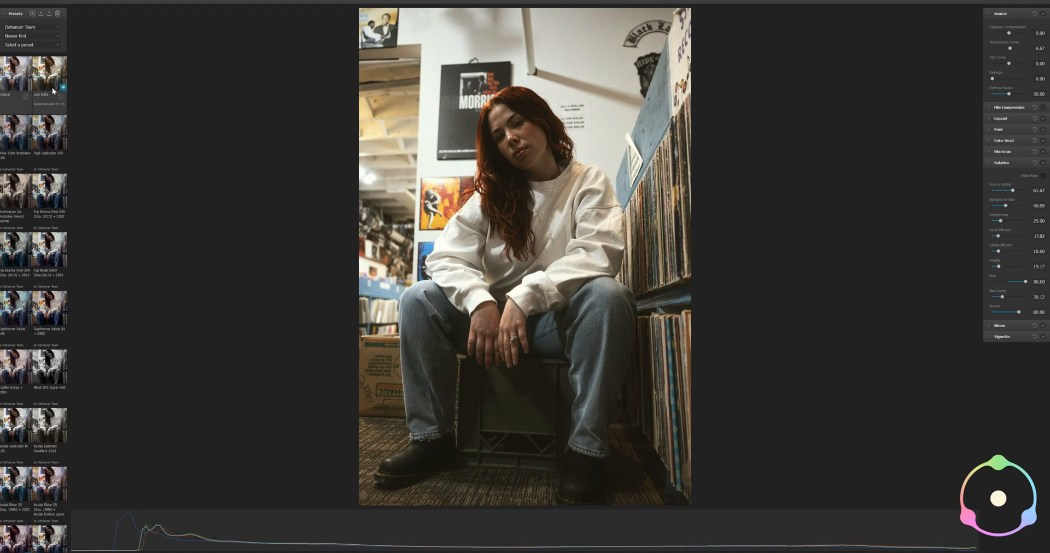
# Compare the Original look of the photo with the Last Edits preset
pyautogui.click(16, 82)
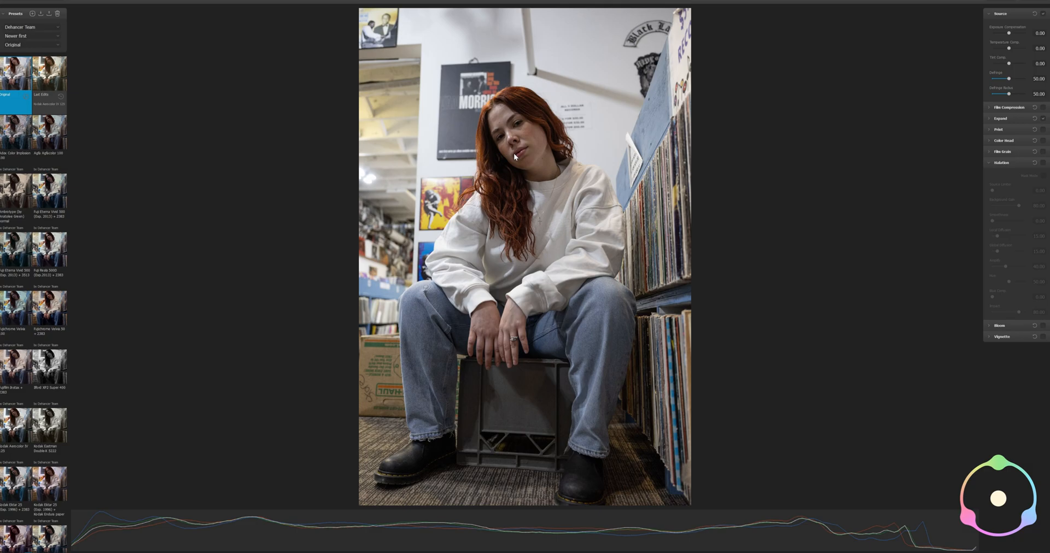
pyautogui.click(52, 83)
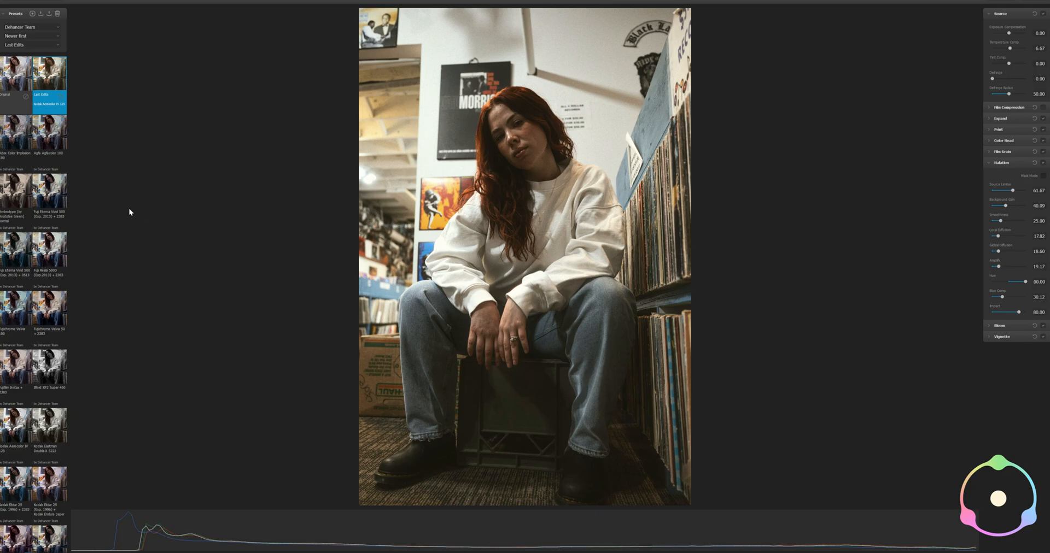
# Try the Fuji Eterna Vivid 500 and Fujichrome Velvia 50 + 2383 presets and examine the latter up close on the portrait
pyautogui.click(46, 198)
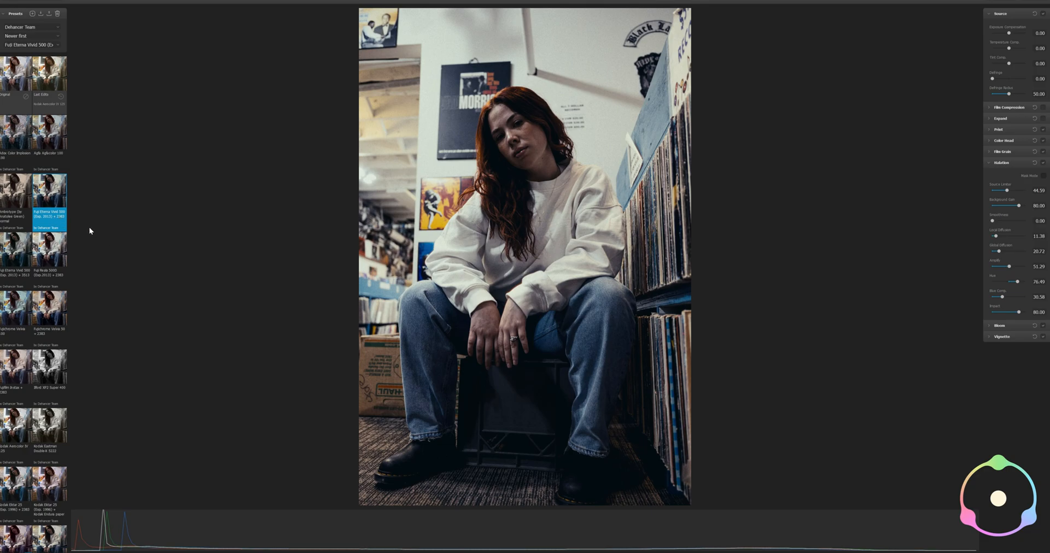
pyautogui.click(57, 308)
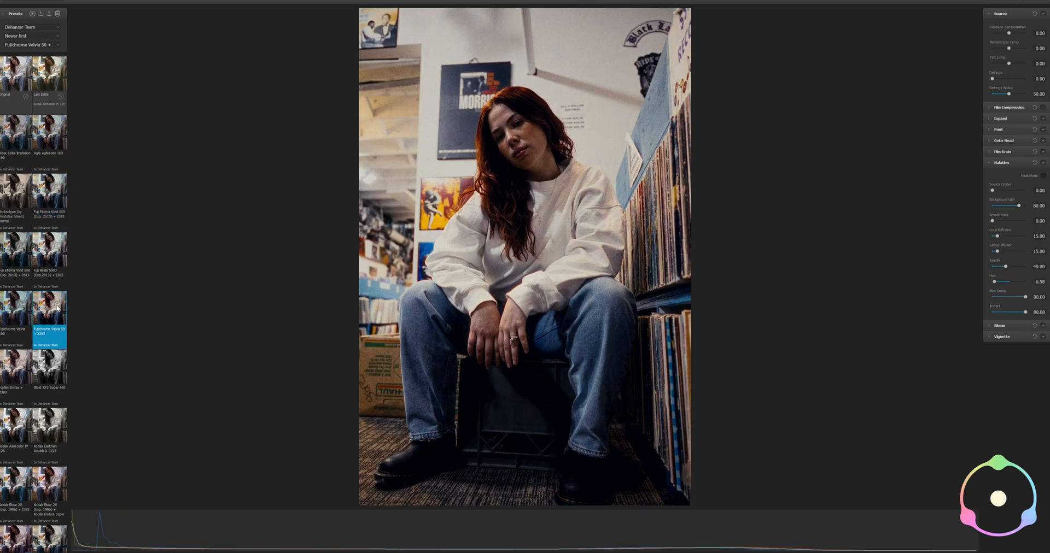
pyautogui.scroll(5, 535, 156)
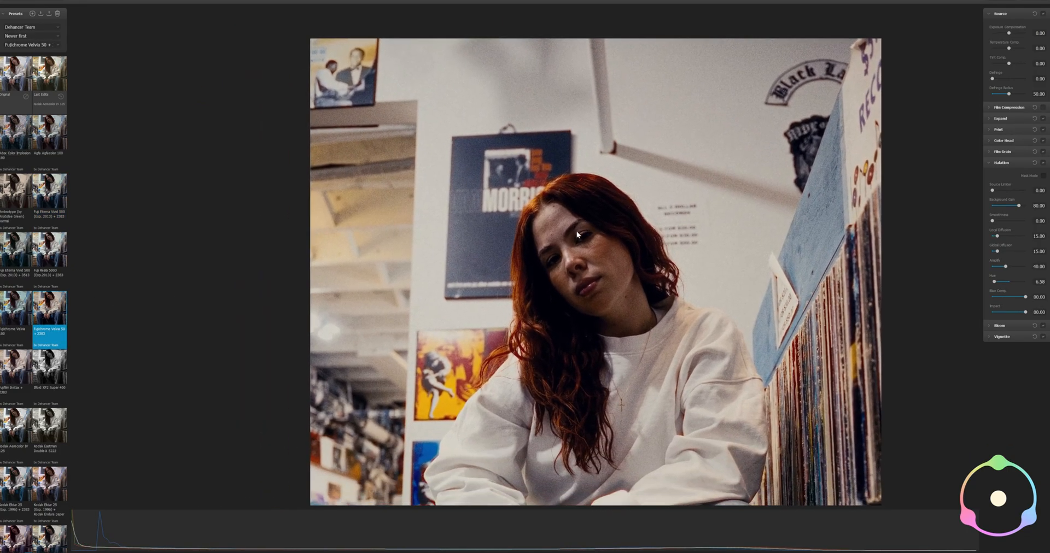
pyautogui.moveTo(613, 245); pyautogui.dragTo(563, 216)
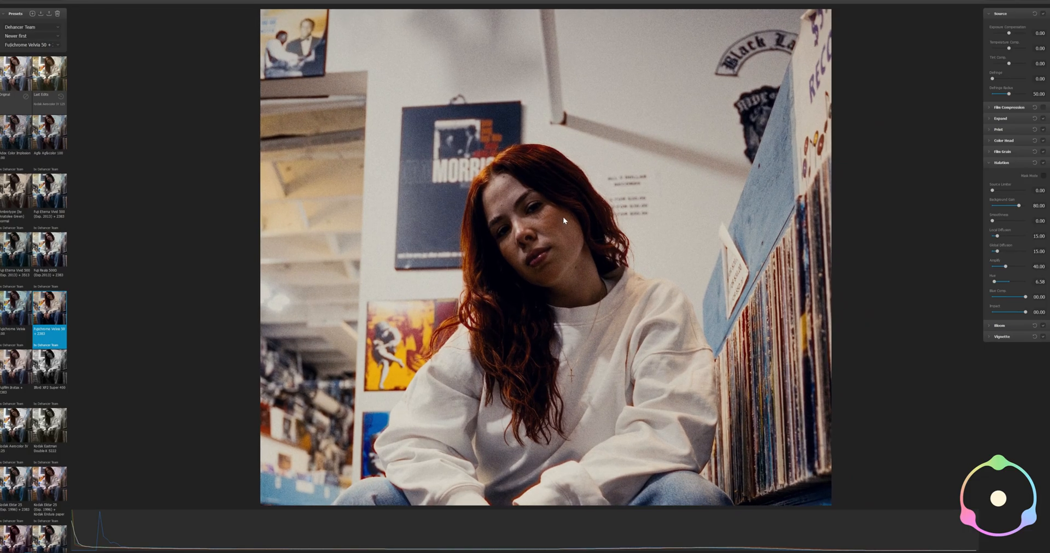
pyautogui.scroll(-5, 542, 240)
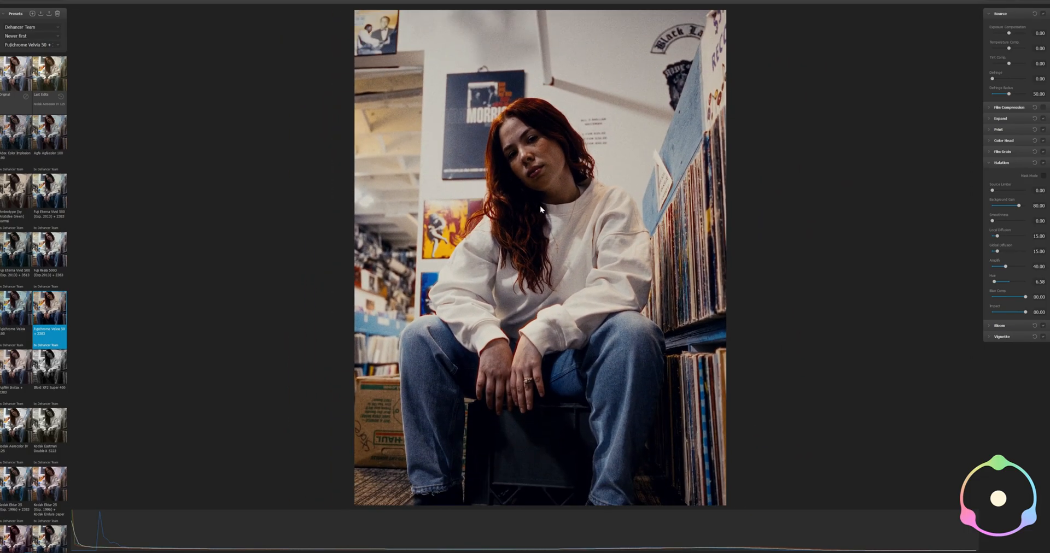
pyautogui.moveTo(540, 206); pyautogui.dragTo(538, 196)
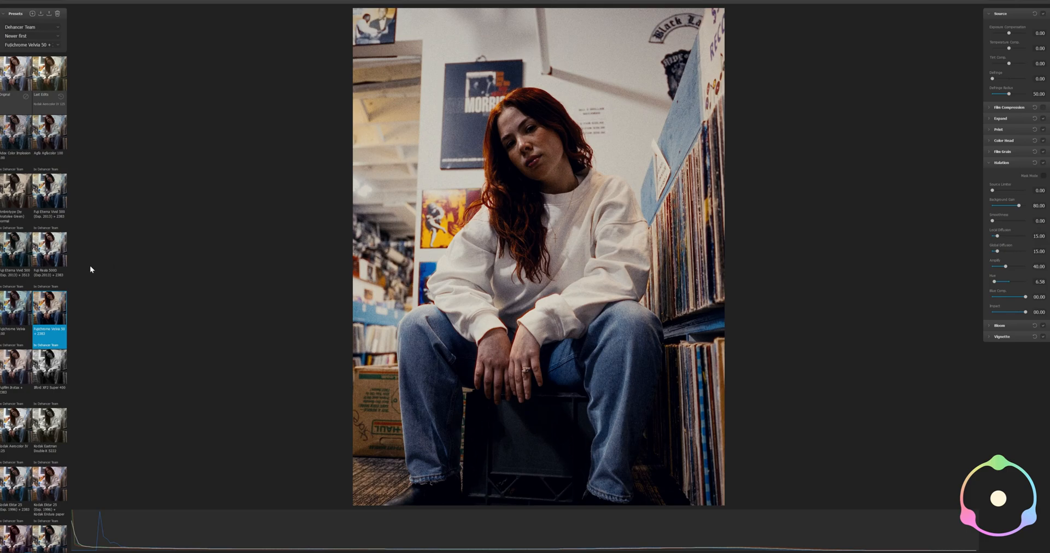
# Try the Fujichrome Velvia 100, Ilford XP2 Super 400 and Kodak Eastman Double-X 5222 presets on the photo
pyautogui.click(17, 309)
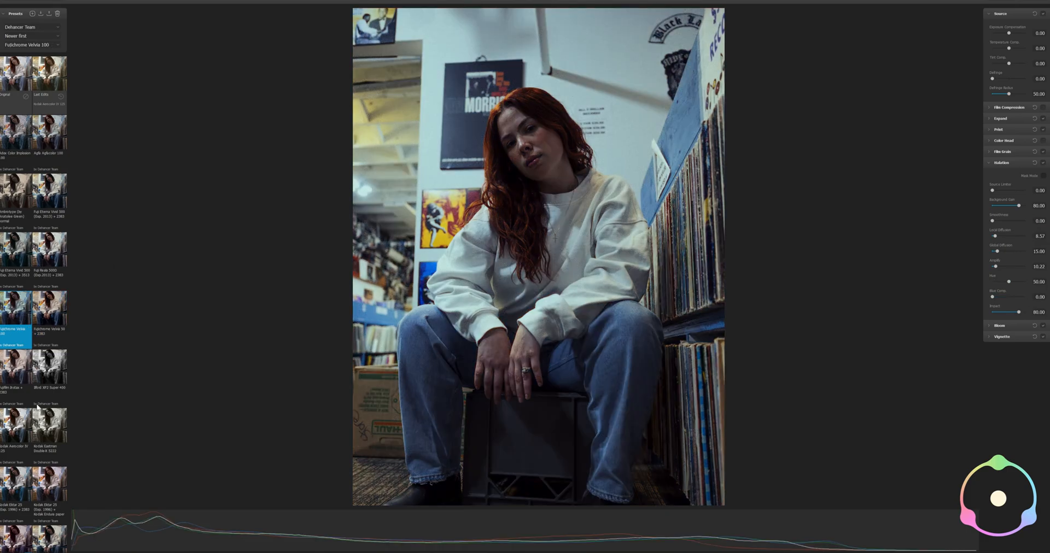
pyautogui.click(52, 373)
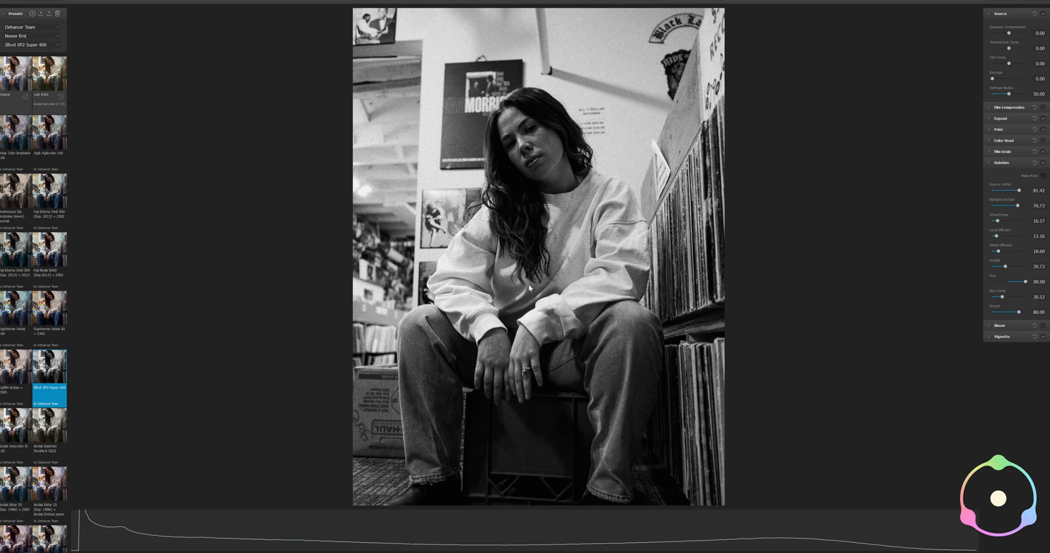
pyautogui.click(49, 427)
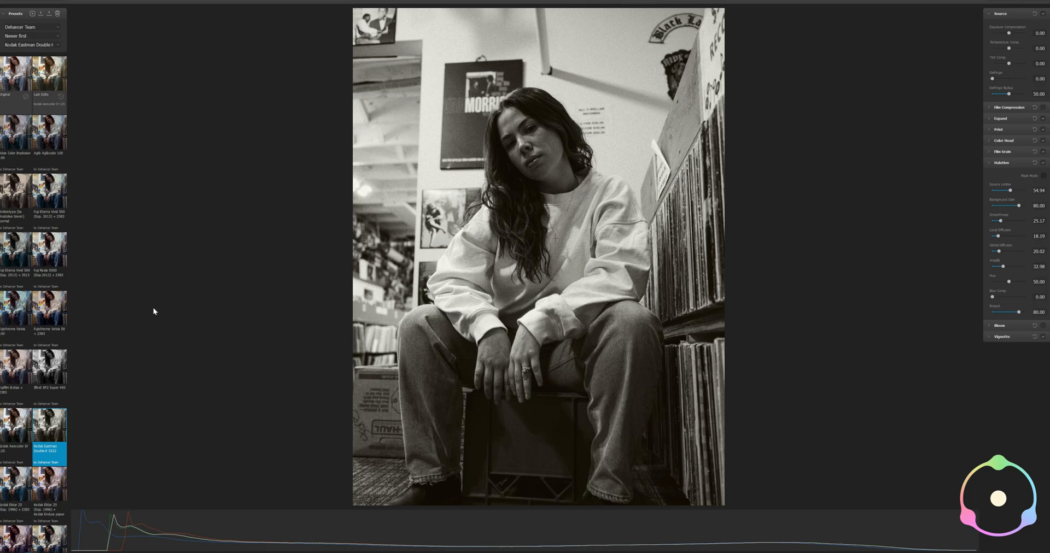
# Apply the Lomochrome Purple XR 100-400 preset to the photo
pyautogui.scroll(-1, 60, 380)
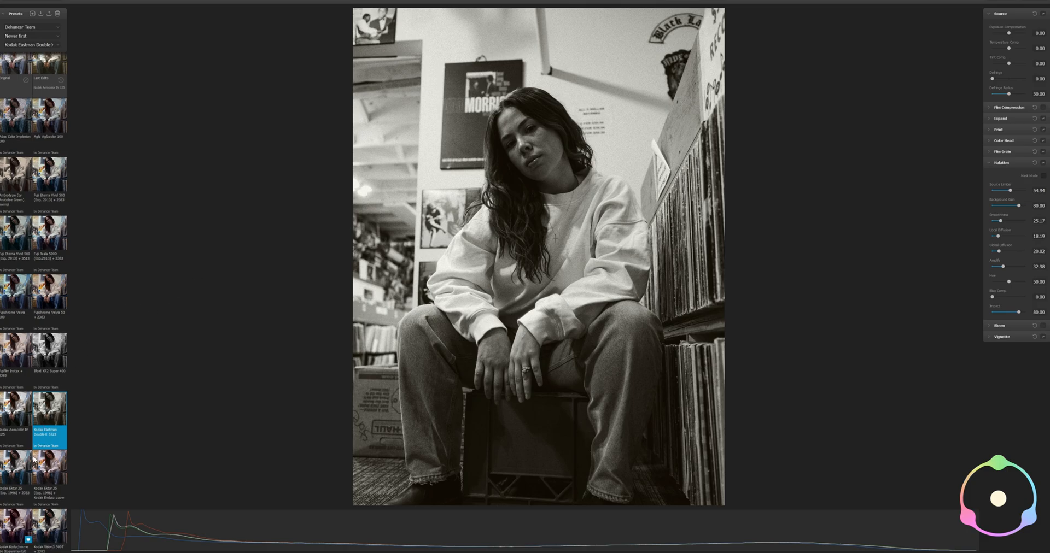
pyautogui.scroll(-3, 34, 460)
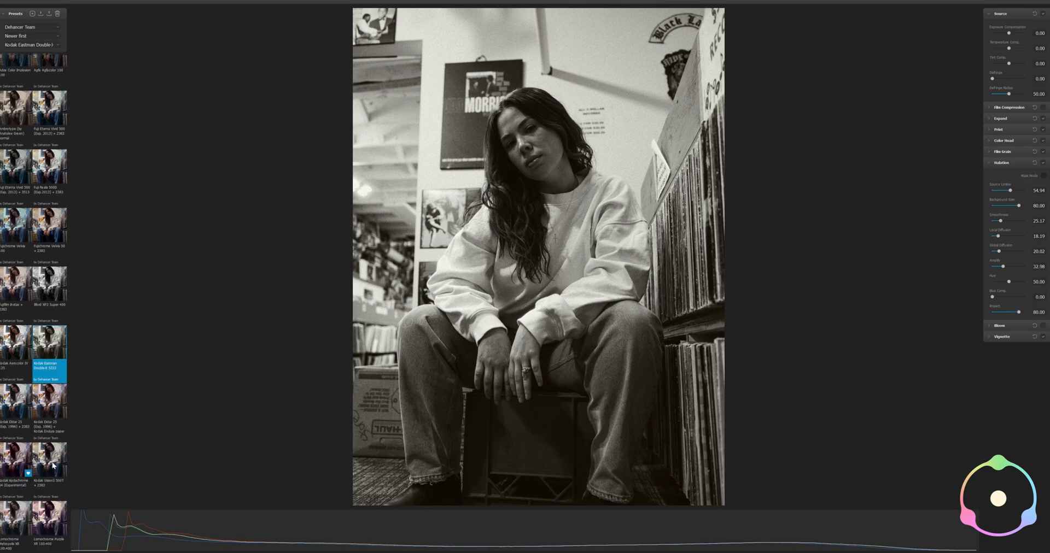
pyautogui.scroll(-1, 53, 509)
pyautogui.click(52, 507)
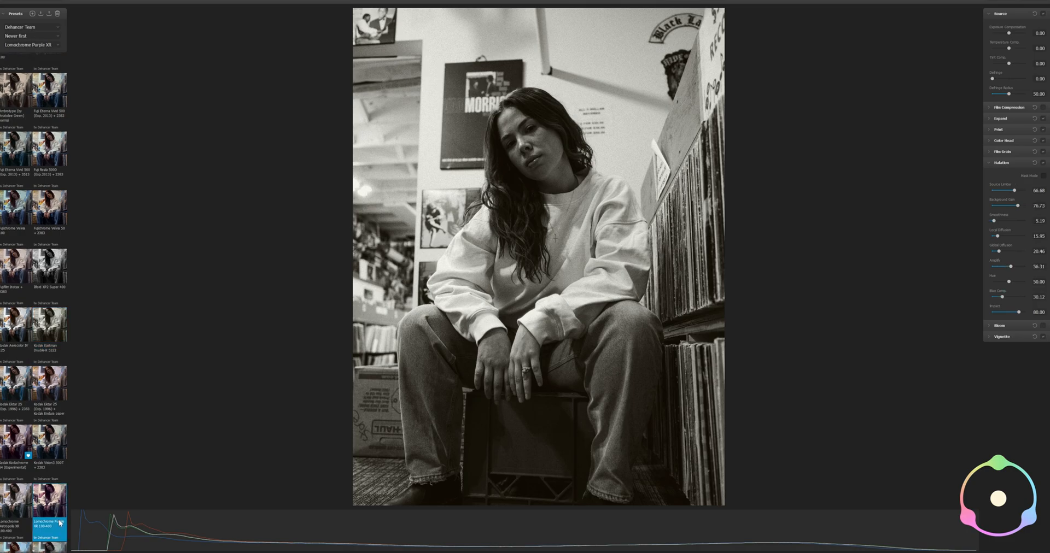
# Try the Polaroid Polachrome 35 and ORWO Chrom UT21 Daylight presets on the portrait
pyautogui.scroll(-5, 34, 392)
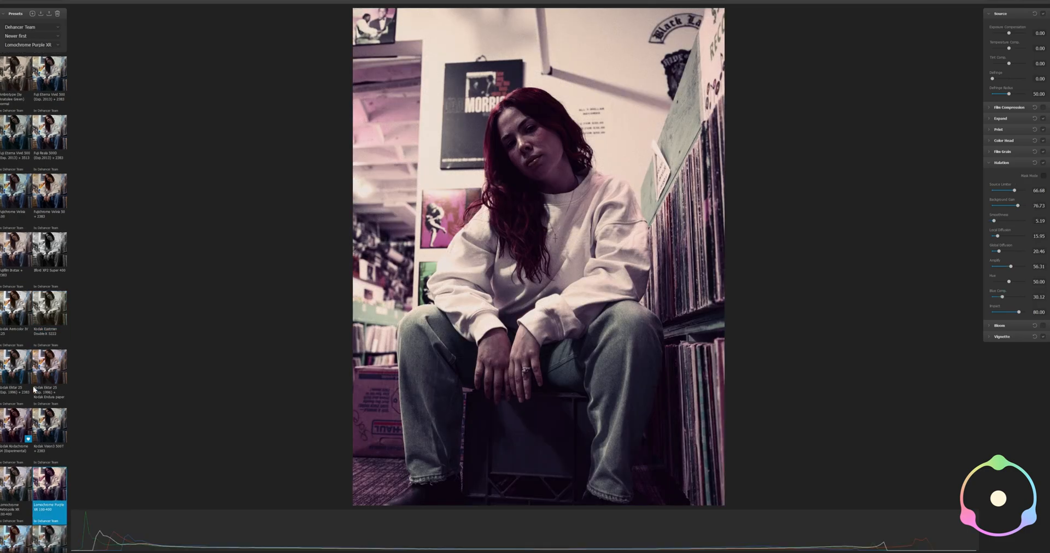
pyautogui.click(52, 481)
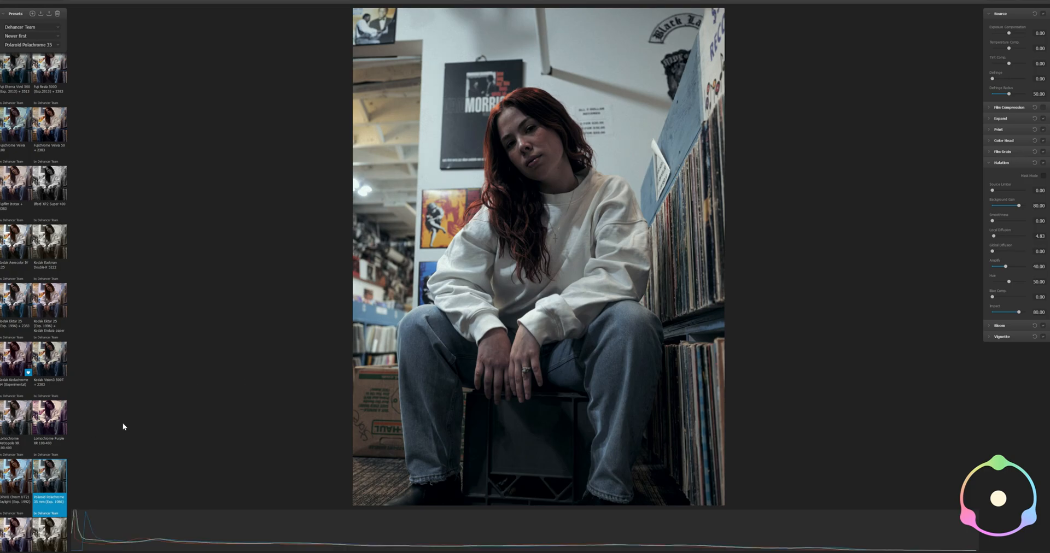
pyautogui.click(6, 480)
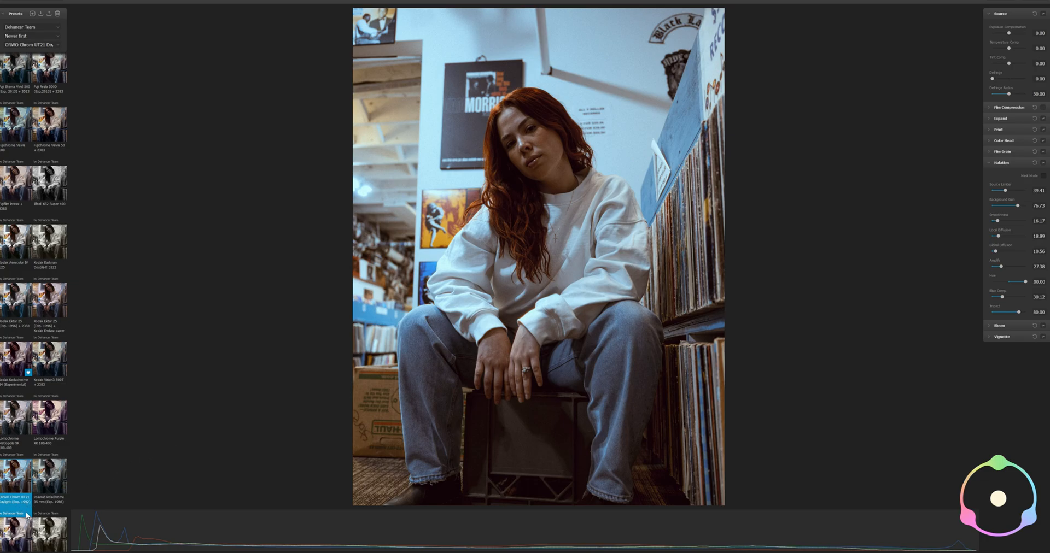
pyautogui.scroll(-1, 55, 388)
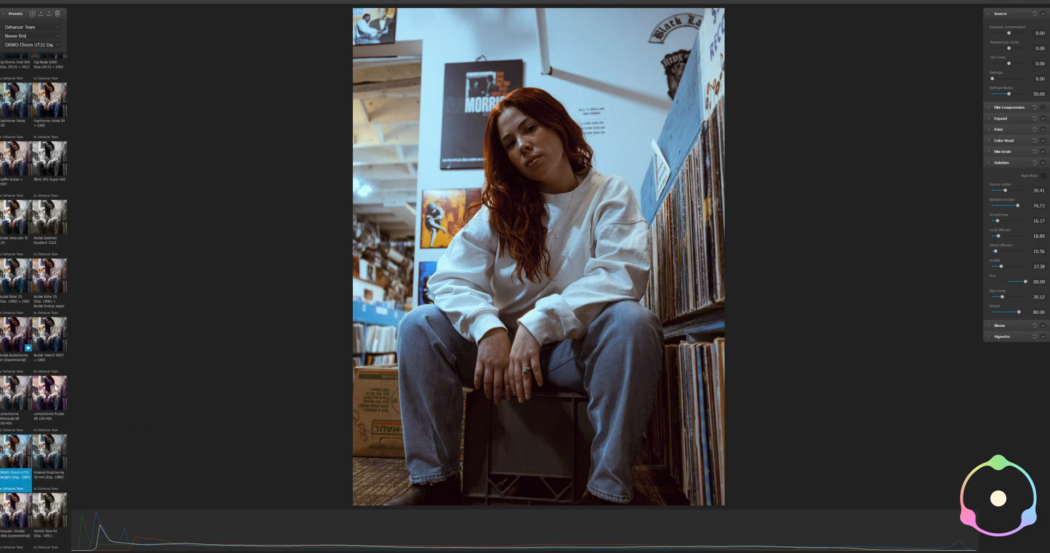
pyautogui.scroll(4, 55, 383)
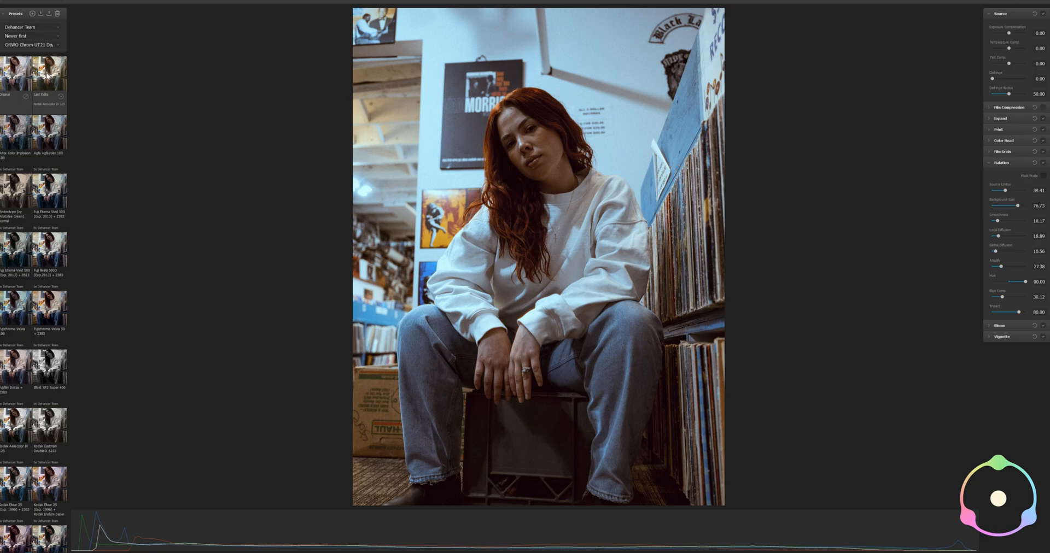
# Compare the Last Edits preset with ORWO Chrom UT21 Daylight and return the photo to Last Edits
pyautogui.click(48, 77)
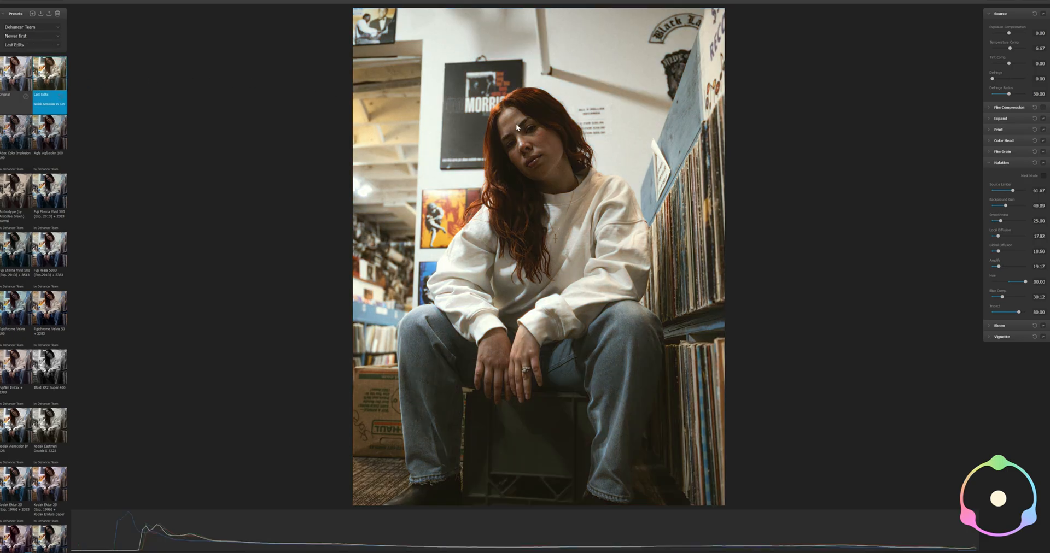
pyautogui.scroll(-1, 44, 387)
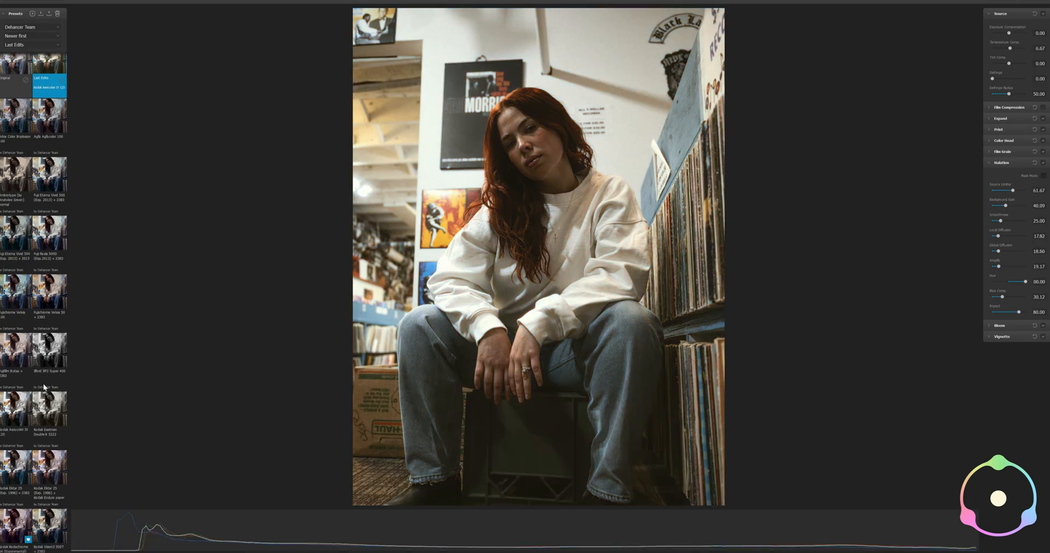
pyautogui.scroll(-5, 44, 387)
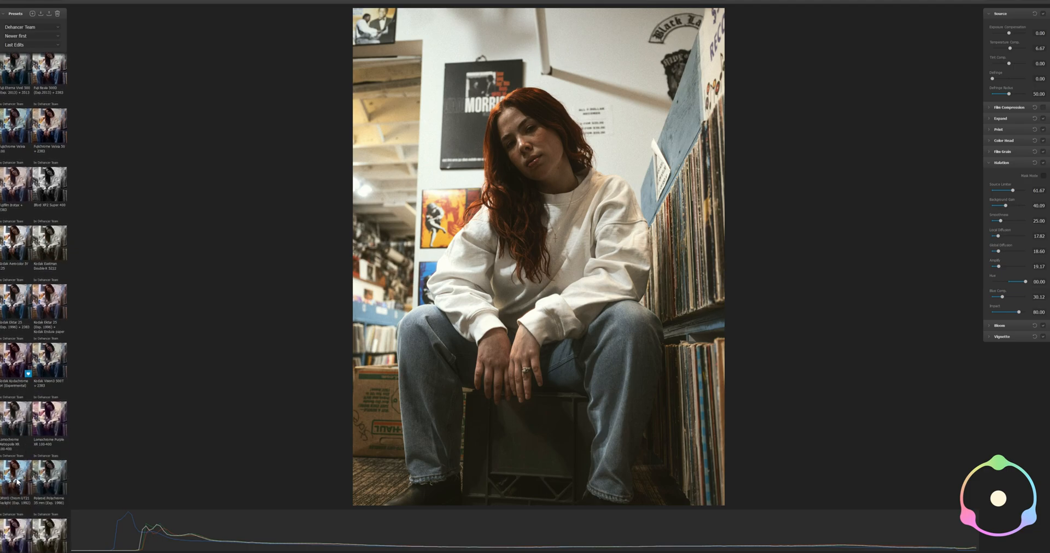
pyautogui.click(18, 481)
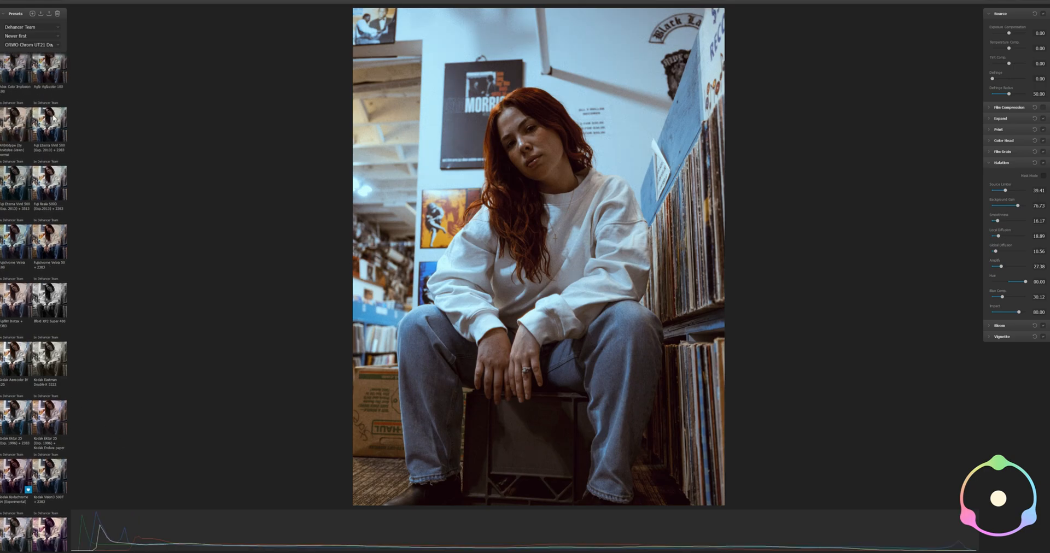
pyautogui.scroll(2, 50, 168)
pyautogui.click(57, 74)
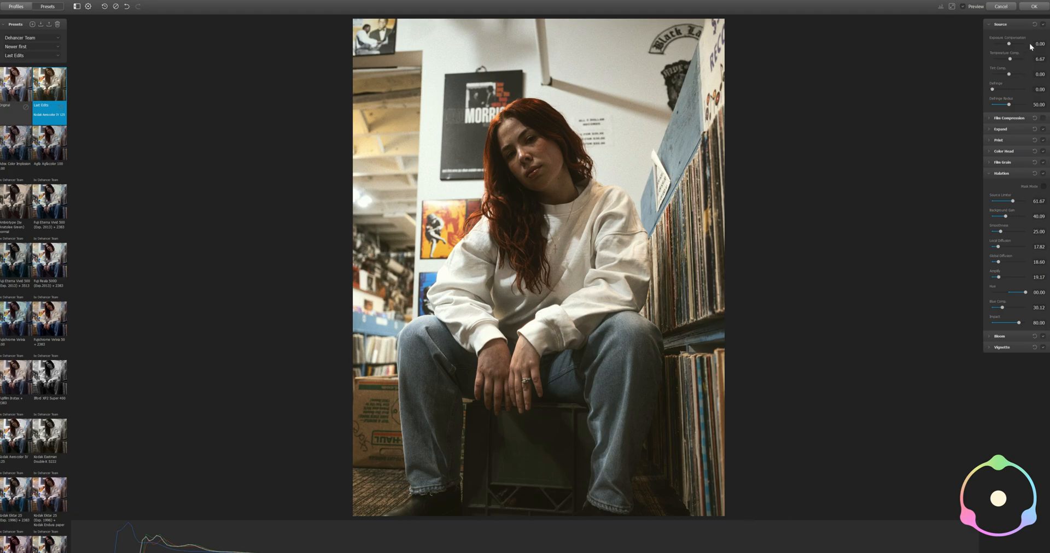
# Try a Halation hue of 41.67 and restore the Last Edits settings
pyautogui.click(1007, 293)
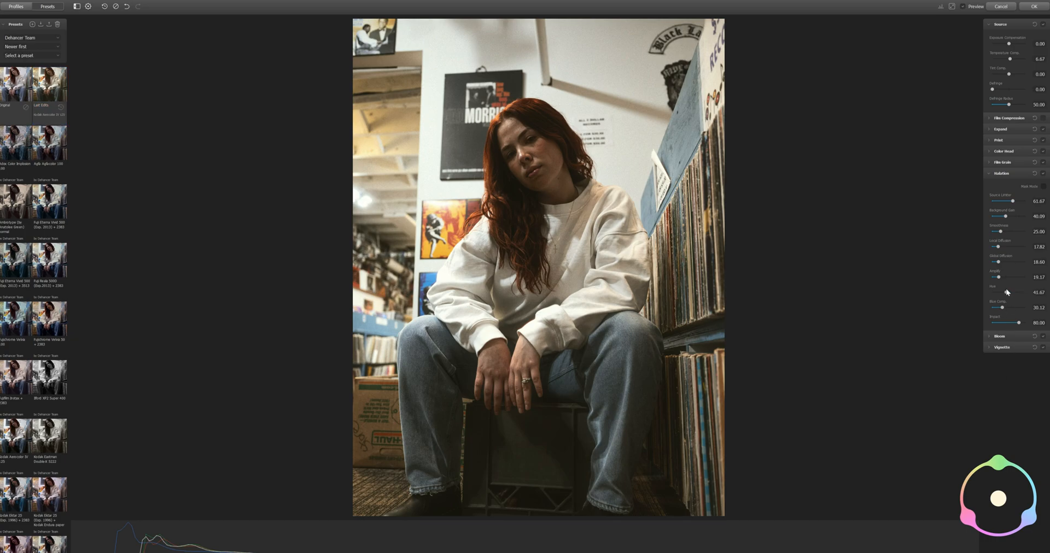
pyautogui.moveTo(1007, 293); pyautogui.dragTo(1016, 293)
pyautogui.click(88, 7)
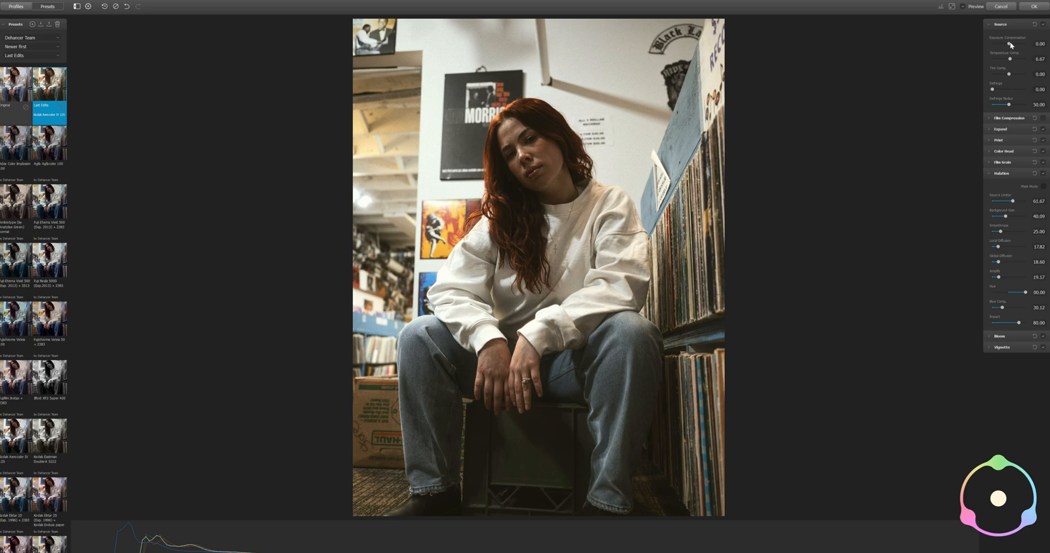
# Set the Source temperature compensation to 3.33, keeping exposure compensation at 0.00
pyautogui.moveTo(1009, 43); pyautogui.dragTo(1008, 43)
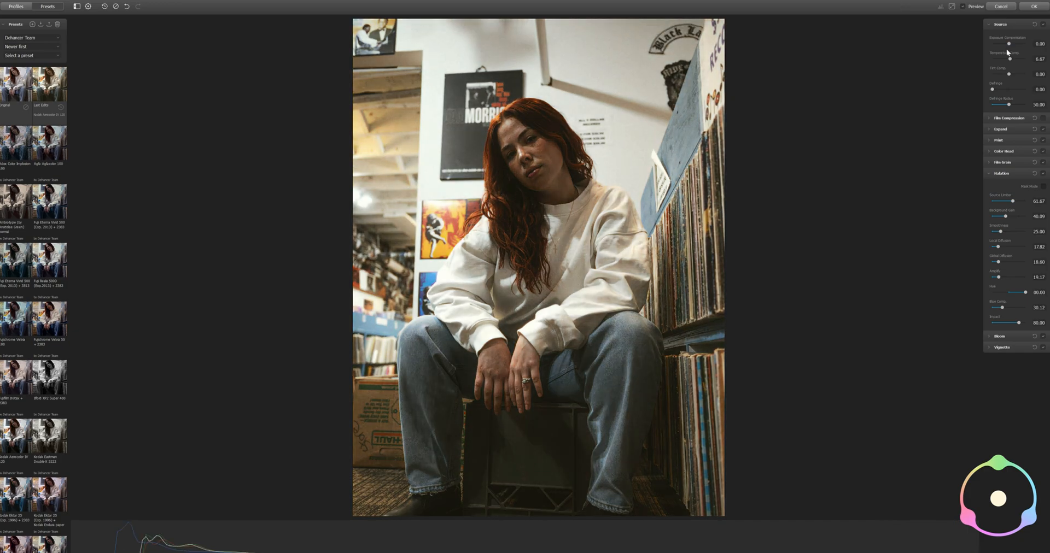
pyautogui.moveTo(1010, 62); pyautogui.dragTo(1008, 59)
pyautogui.moveTo(1010, 61); pyautogui.dragTo(1011, 62)
# Try a negative tint compensation and a defringe adjustment in Source, and return both to 0.00
pyautogui.moveTo(1008, 75); pyautogui.dragTo(1007, 75)
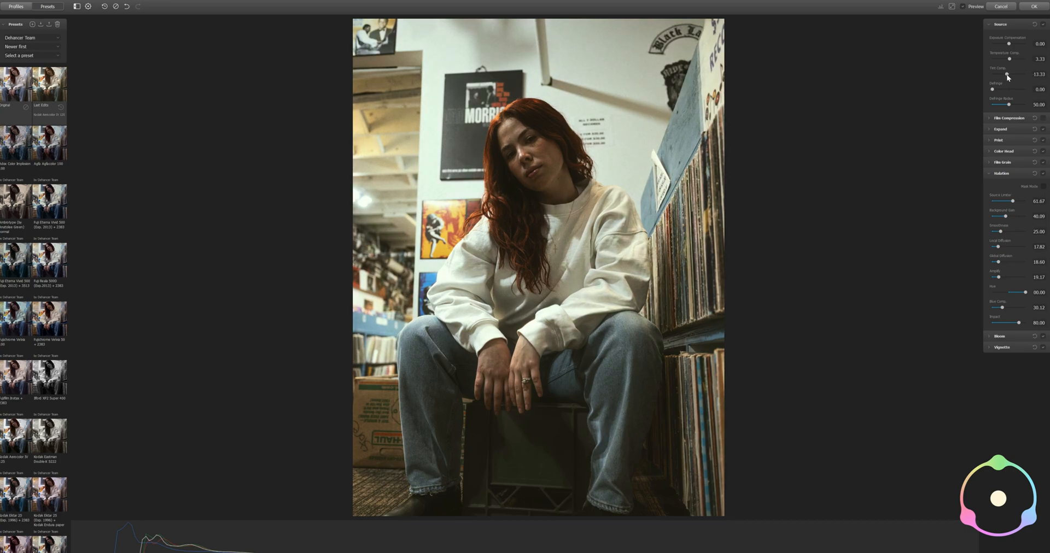
pyautogui.moveTo(1009, 75); pyautogui.dragTo(1008, 74)
pyautogui.moveTo(1009, 75); pyautogui.dragTo(1010, 76)
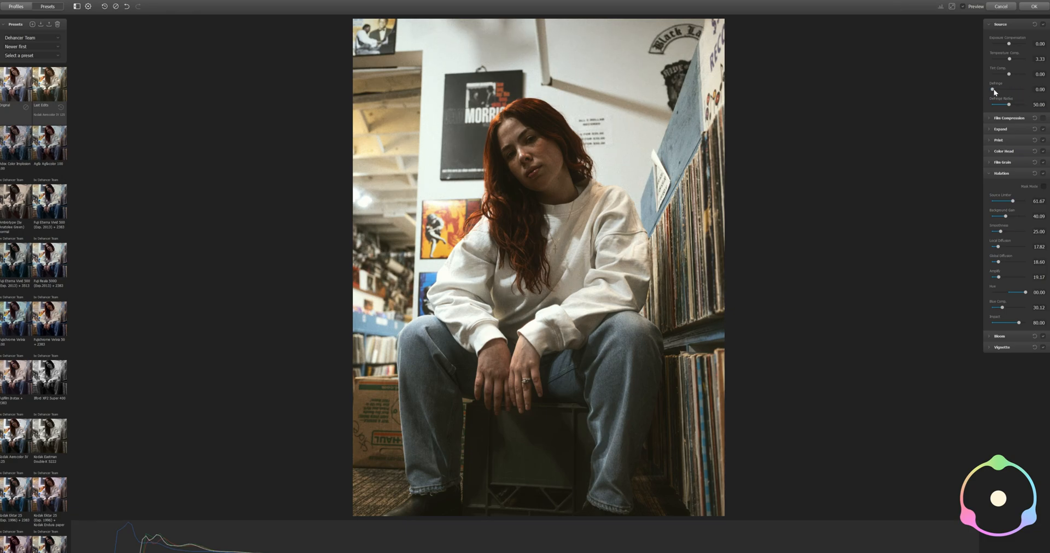
pyautogui.moveTo(994, 87); pyautogui.dragTo(981, 90)
pyautogui.moveTo(994, 93); pyautogui.dragTo(965, 93)
# Compare the portrait with Film Compression turned on and off
pyautogui.click(989, 118)
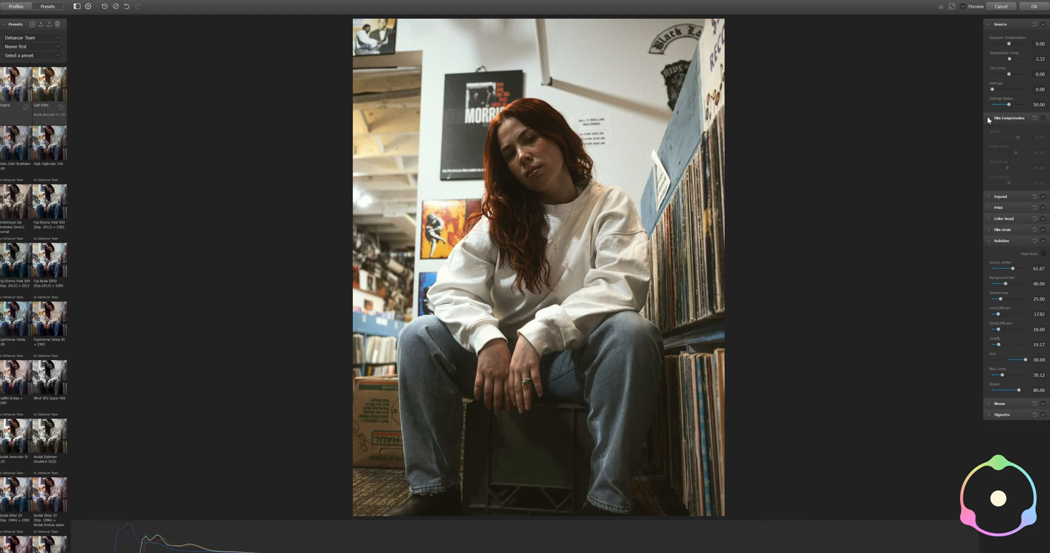
pyautogui.click(1043, 118)
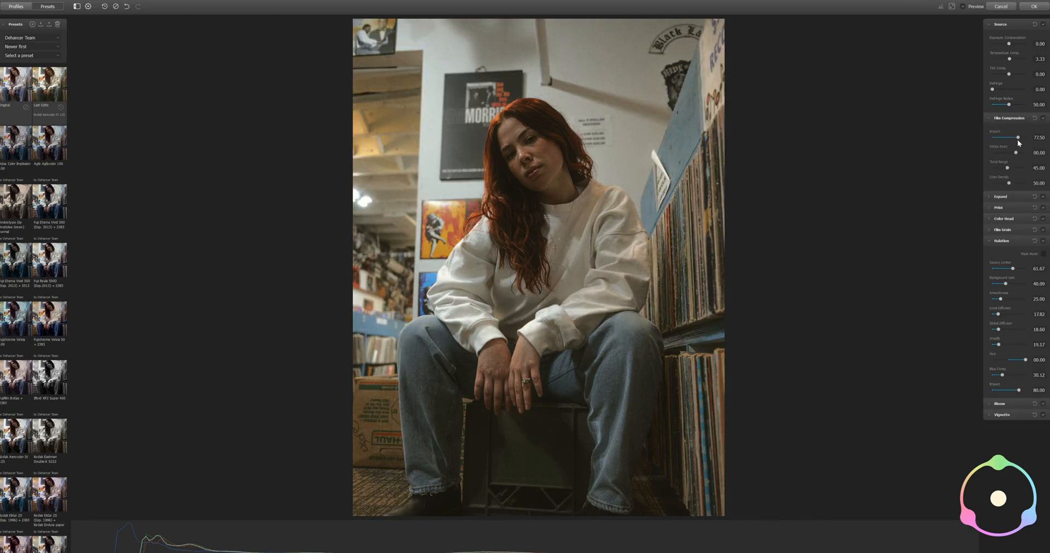
pyautogui.click(1043, 119)
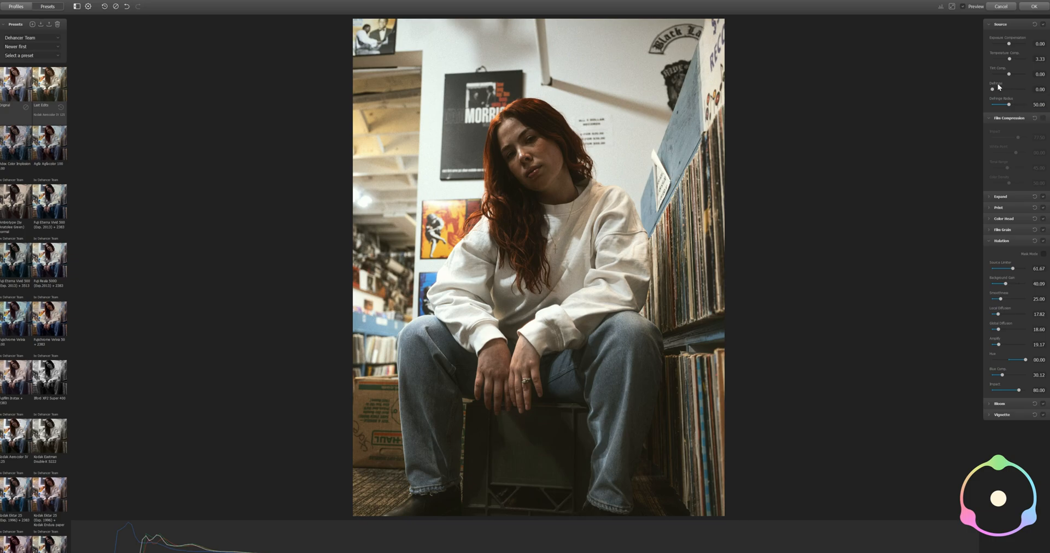
pyautogui.click(1042, 118)
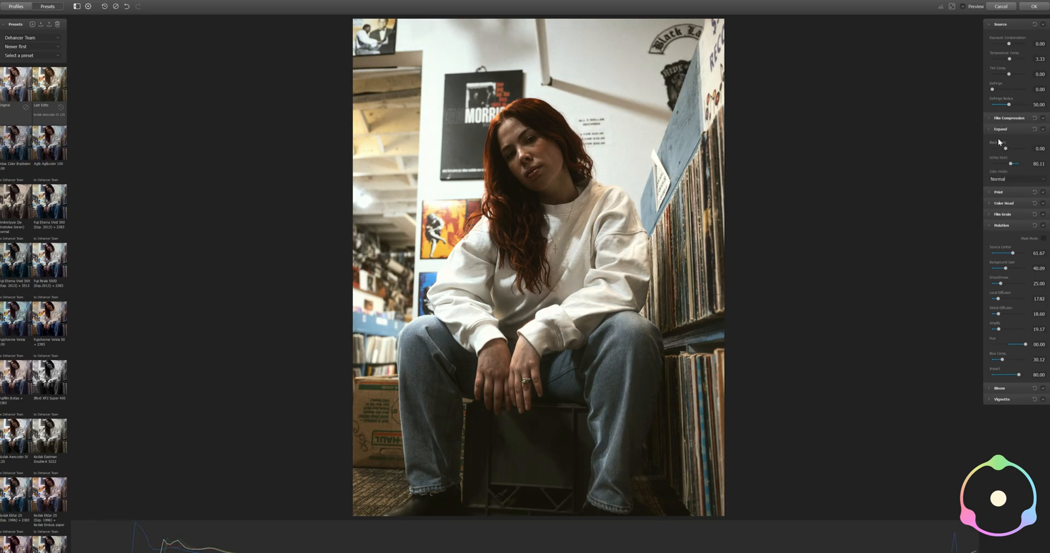
# Set the Expand black point to -1.25 and the white point to 77.25
pyautogui.click(990, 129)
pyautogui.click(990, 129)
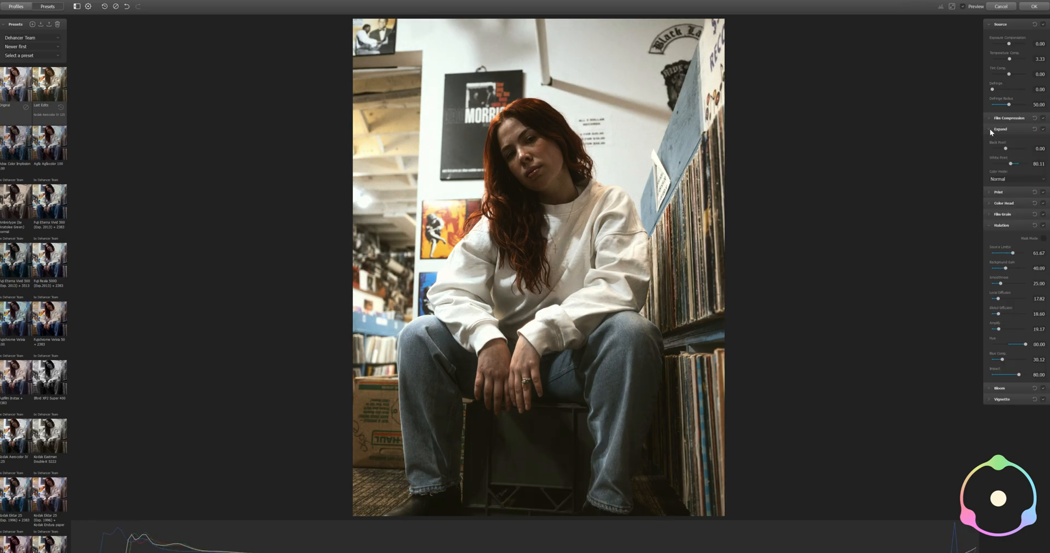
pyautogui.click(1007, 148)
pyautogui.moveTo(1006, 148); pyautogui.dragTo(1005, 149)
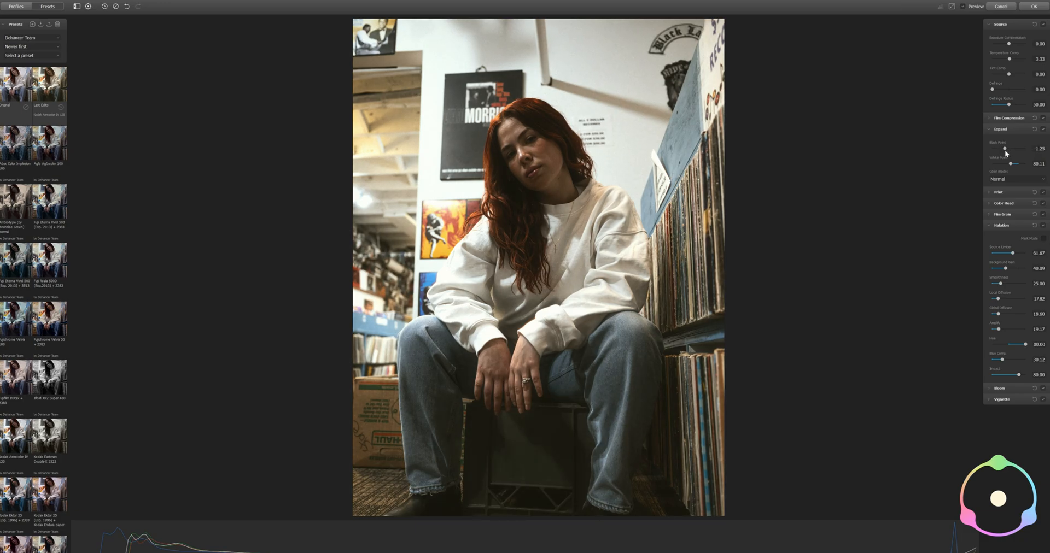
pyautogui.moveTo(1011, 164); pyautogui.dragTo(1009, 164)
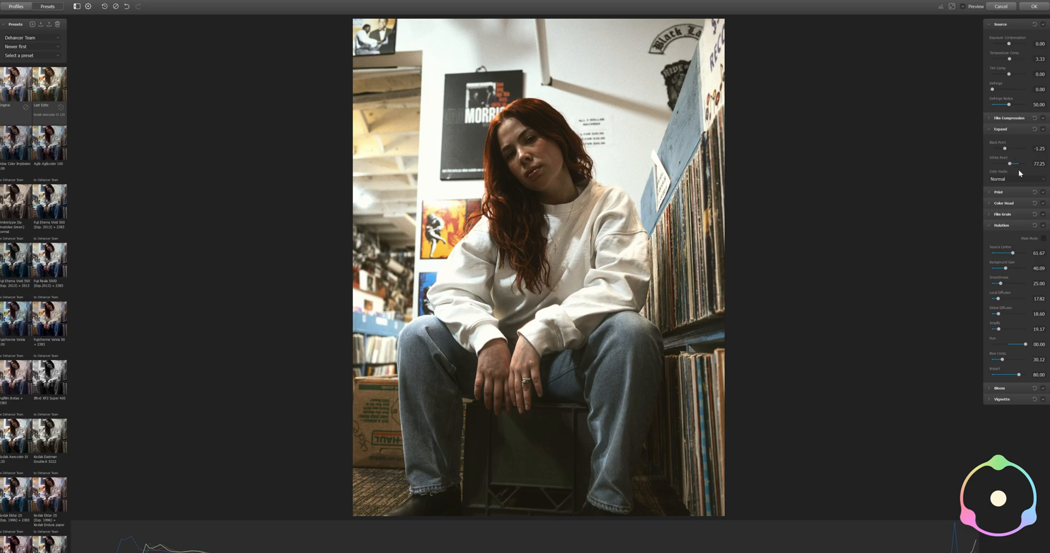
# Try the Luma color mode in Expand, return it to Normal, and review the Print settings
pyautogui.click(1018, 189)
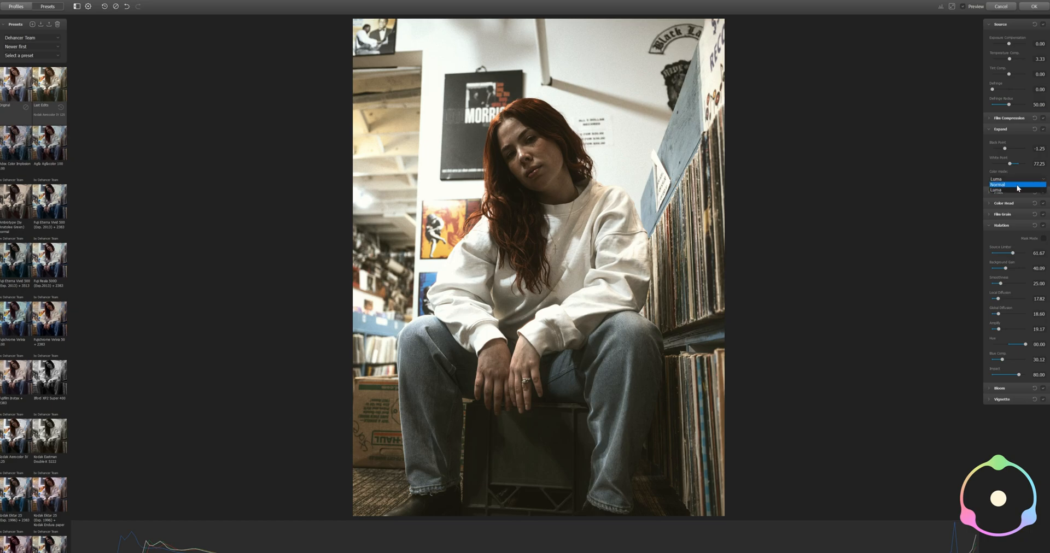
pyautogui.click(1017, 178)
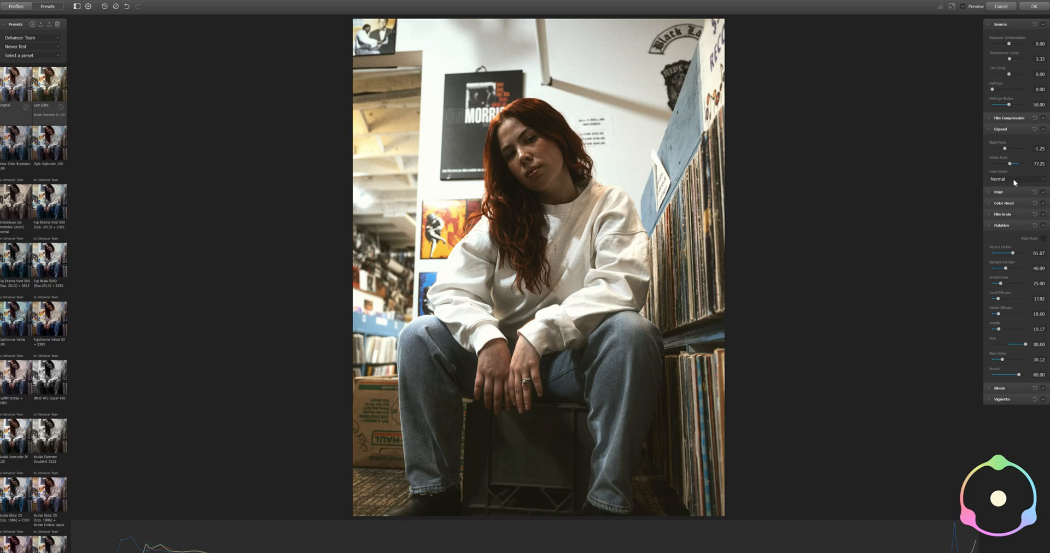
pyautogui.click(993, 129)
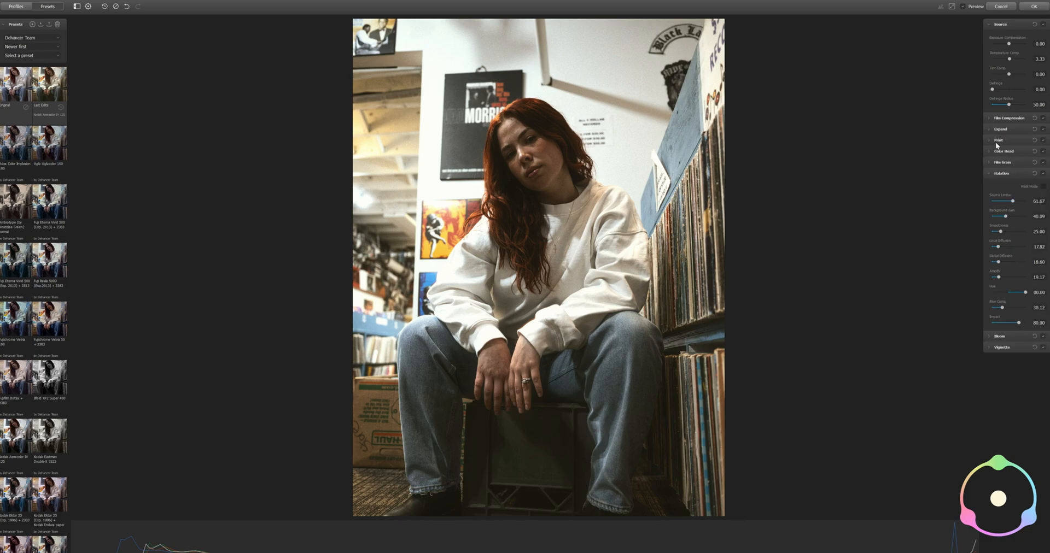
pyautogui.click(987, 140)
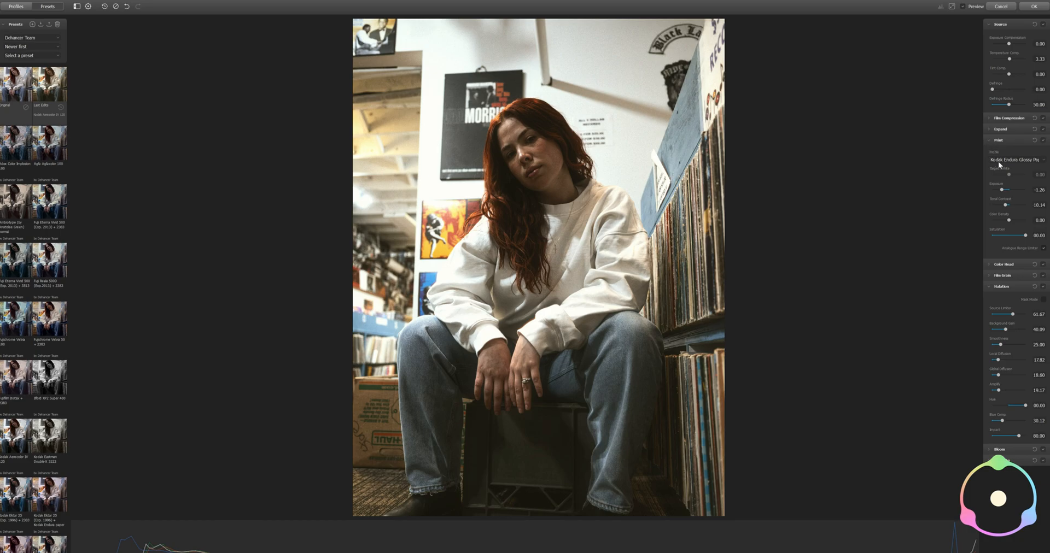
pyautogui.click(989, 140)
# Adjust Color Head to -3.33 on yellow-blue, -0.83 on magenta-green and 3.33 on cyan-red
pyautogui.click(989, 152)
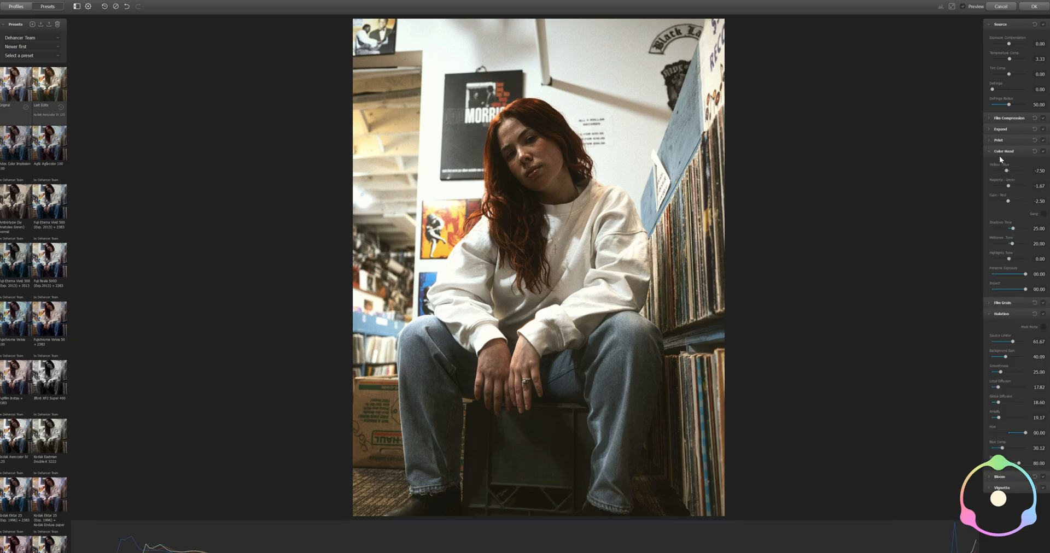
pyautogui.moveTo(1007, 172); pyautogui.dragTo(1015, 173)
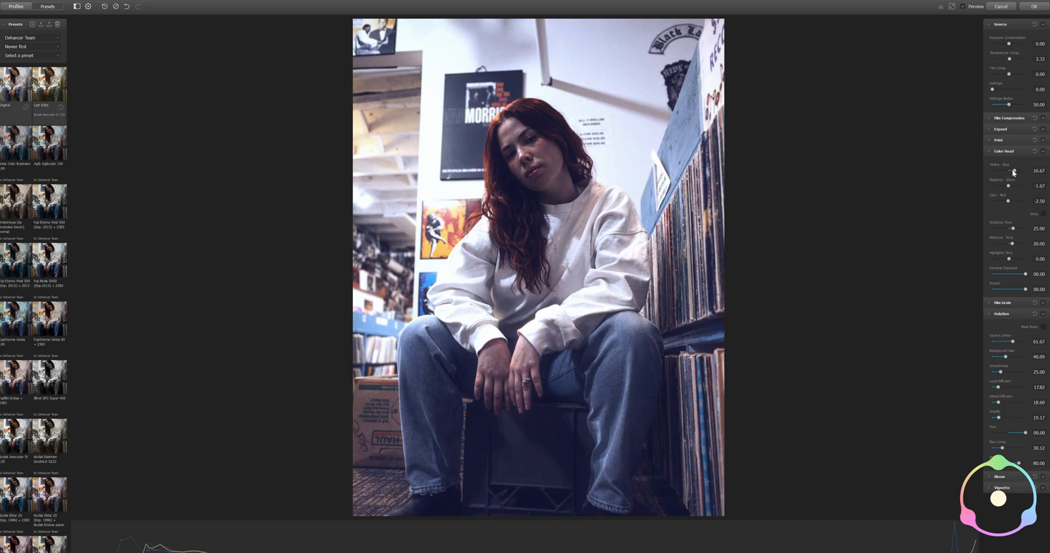
pyautogui.moveTo(1010, 172); pyautogui.dragTo(1009, 172)
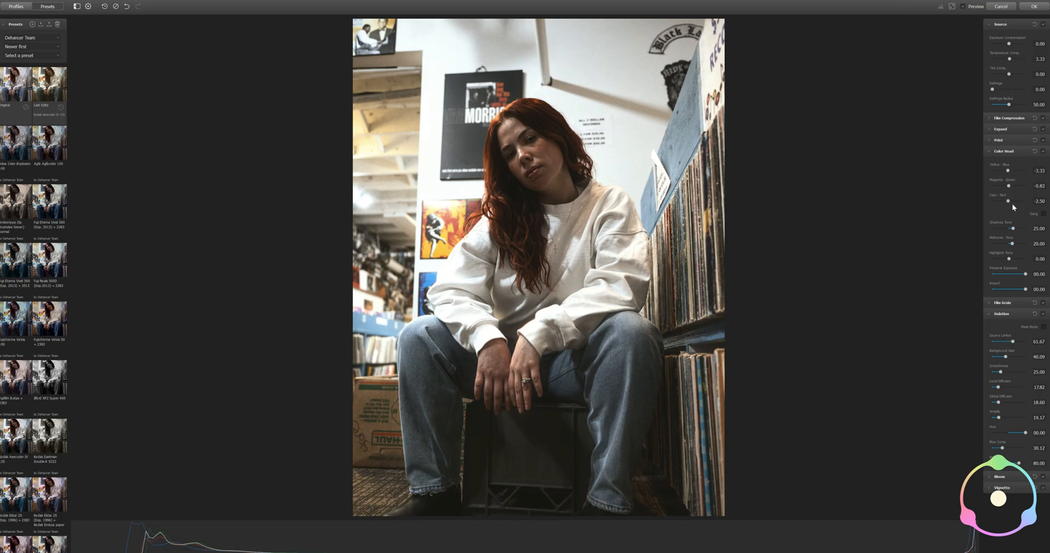
pyautogui.moveTo(1009, 202); pyautogui.dragTo(1010, 201)
# Try a lower Preserve Exposure value in Color Head and return it to the maximum
pyautogui.click(1009, 274)
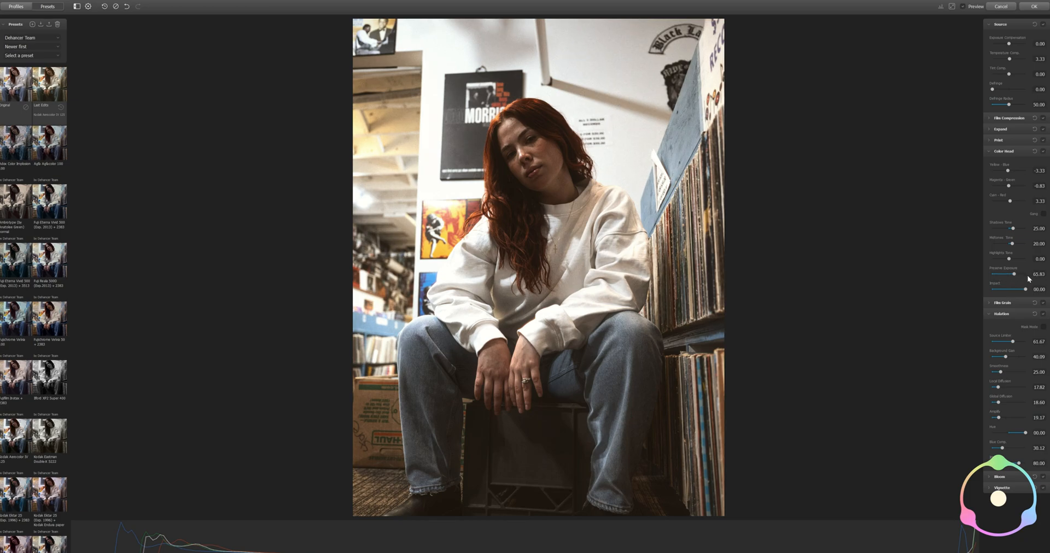
pyautogui.click(1026, 275)
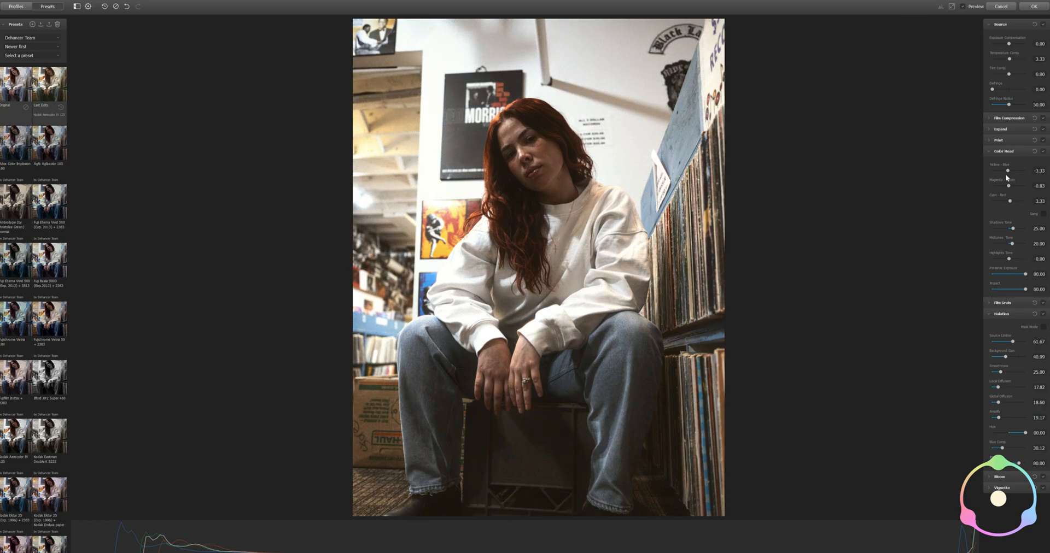
pyautogui.click(990, 151)
# Set the Film Grain color to 59.17 and, judging it up close on the face, its amount to 30.83
pyautogui.click(989, 163)
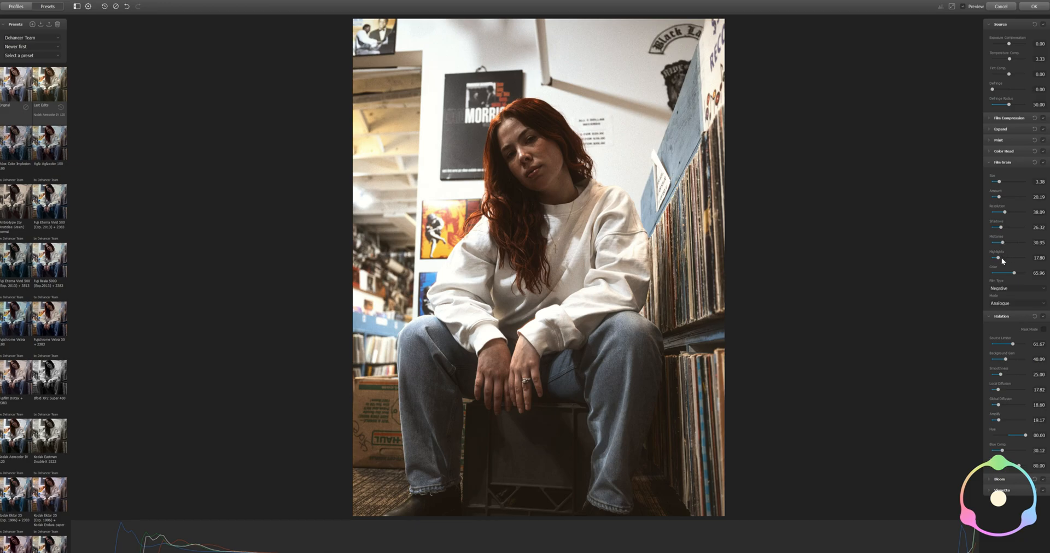
pyautogui.moveTo(1018, 273); pyautogui.dragTo(1016, 273)
pyautogui.scroll(5, 521, 218)
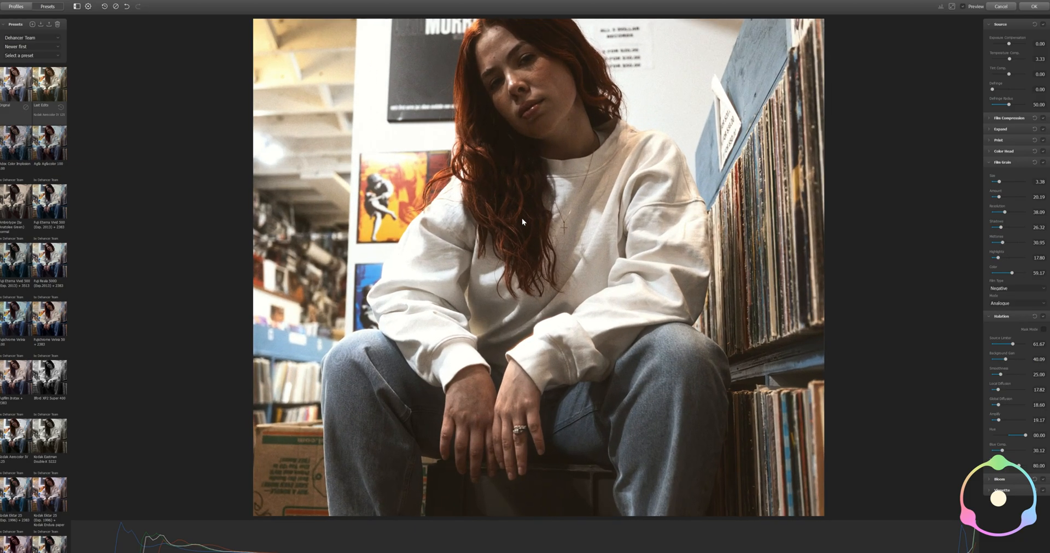
pyautogui.moveTo(567, 125); pyautogui.dragTo(579, 224)
pyautogui.scroll(3, 546, 166)
pyautogui.moveTo(626, 34); pyautogui.dragTo(536, 235)
pyautogui.scroll(2, 537, 237)
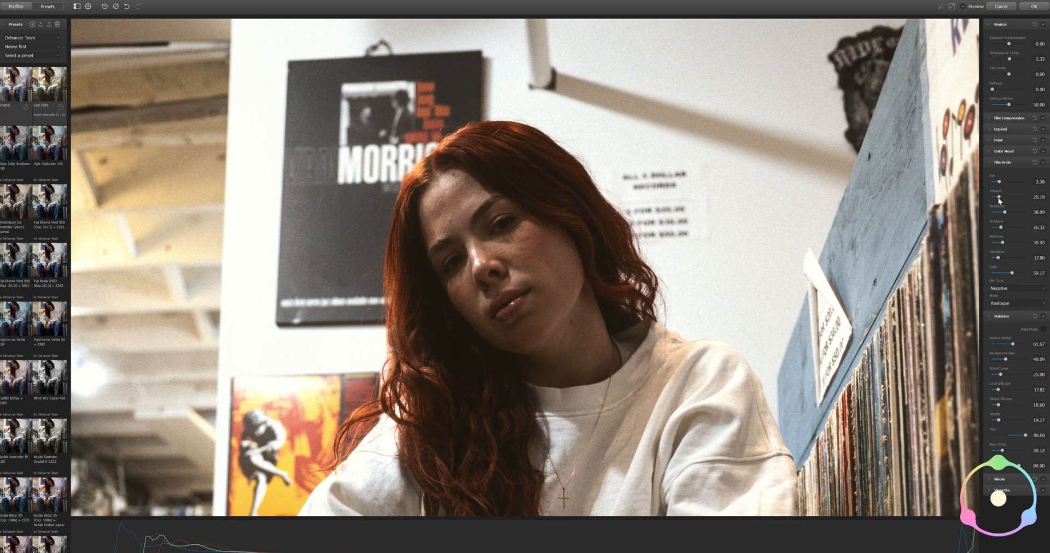
pyautogui.moveTo(999, 197); pyautogui.dragTo(1003, 197)
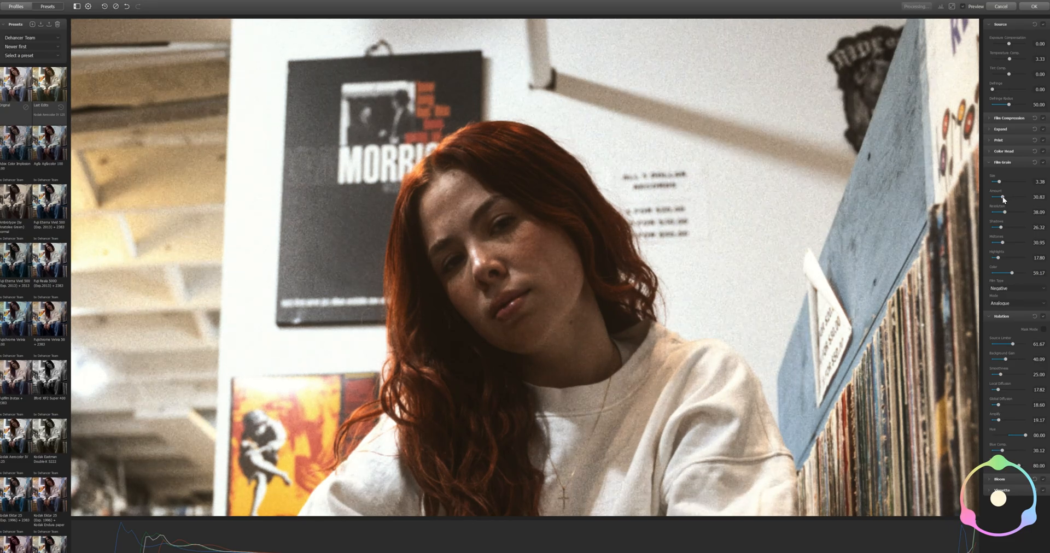
# Set the Film Grain amount to 45.83, the grain size to 6.04 and the shadows grain to 45.83
pyautogui.moveTo(1003, 196); pyautogui.dragTo(1007, 199)
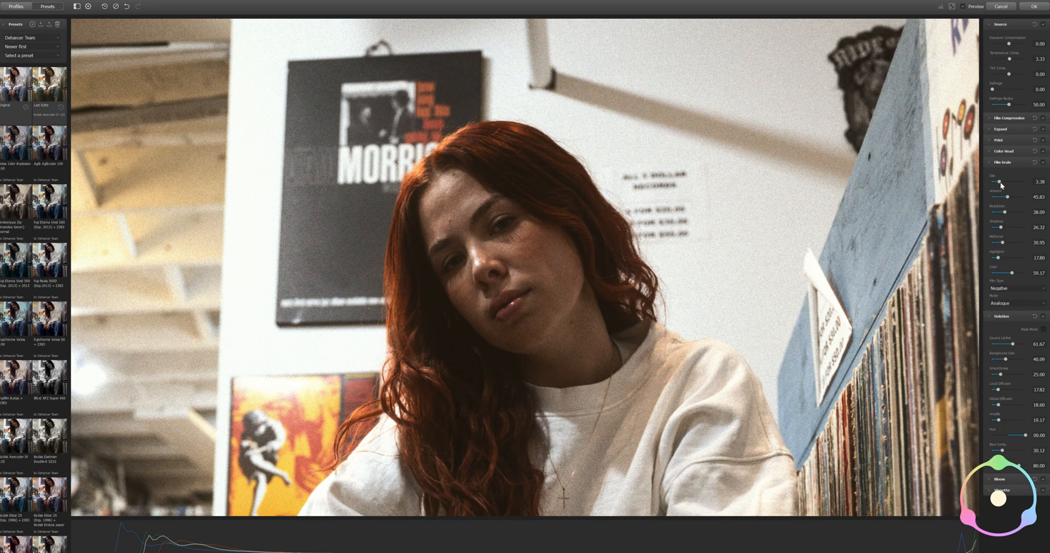
pyautogui.moveTo(999, 182); pyautogui.dragTo(1020, 197)
pyautogui.moveTo(1019, 183); pyautogui.dragTo(1007, 181)
pyautogui.moveTo(1001, 228); pyautogui.dragTo(1003, 231)
pyautogui.moveTo(1003, 228); pyautogui.dragTo(1008, 231)
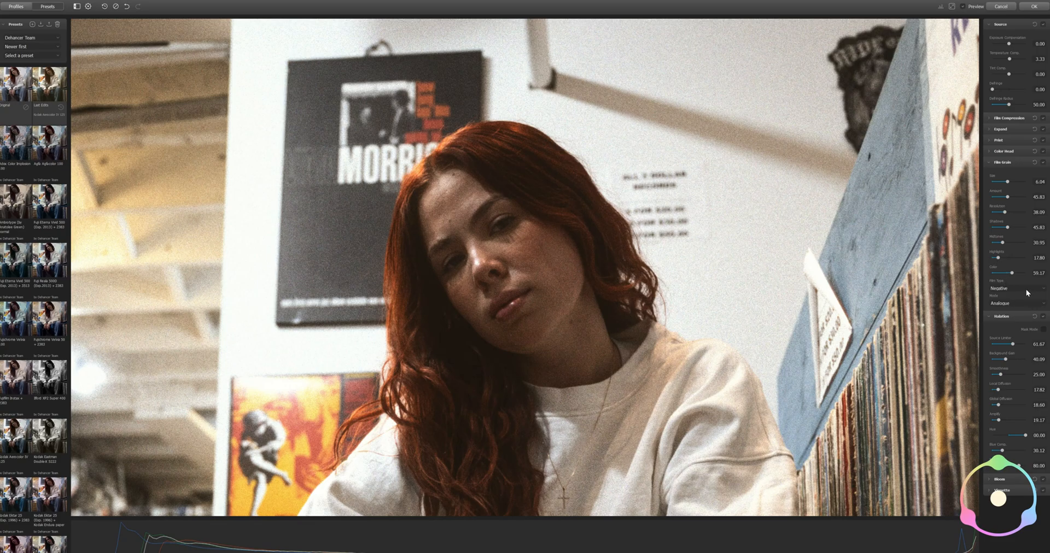
# Try the Positive film type and the Digital (experimental) mode for the grain, returning each to Negative and Analogue
pyautogui.click(1015, 298)
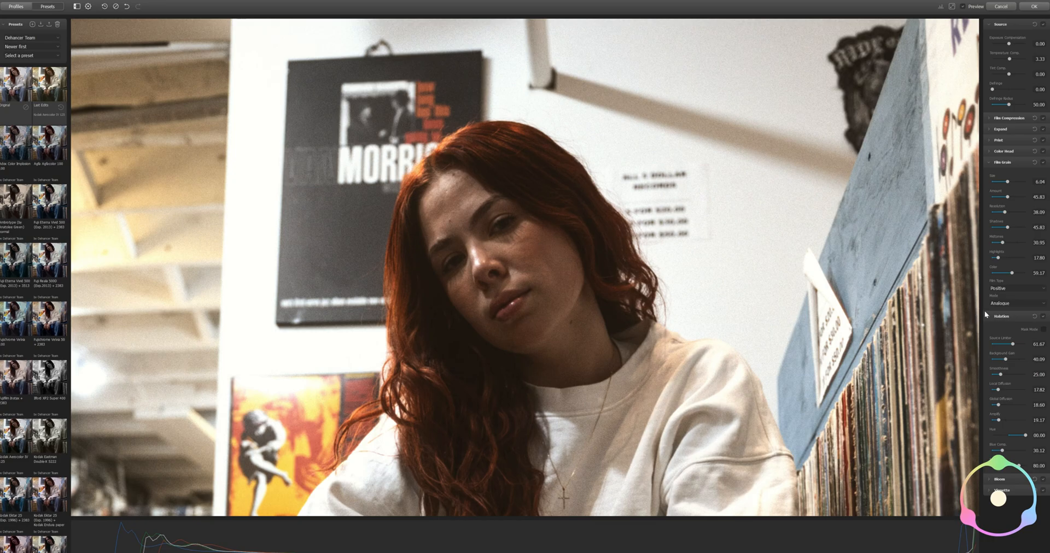
pyautogui.click(1013, 290)
pyautogui.click(1008, 295)
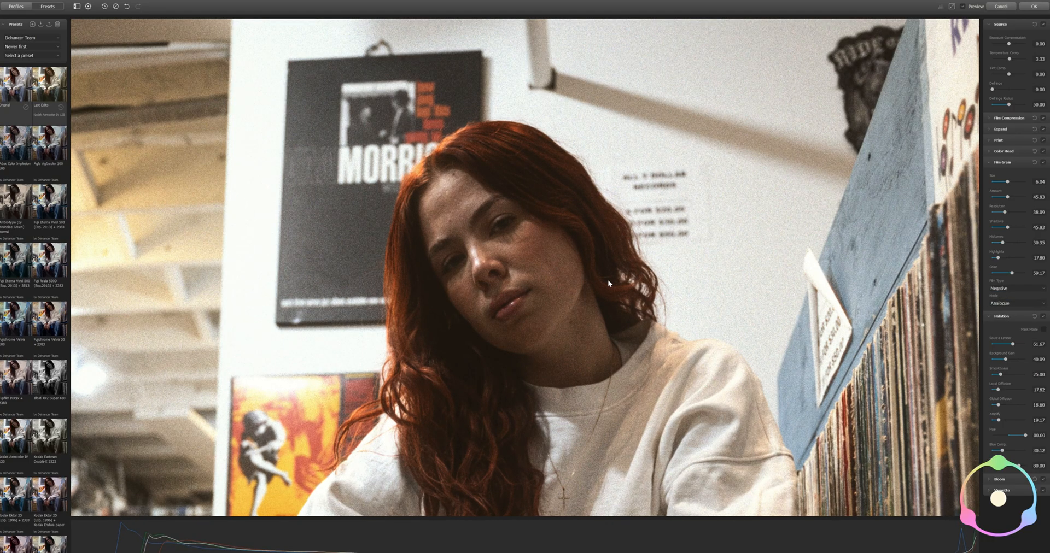
pyautogui.click(1008, 303)
pyautogui.click(1004, 314)
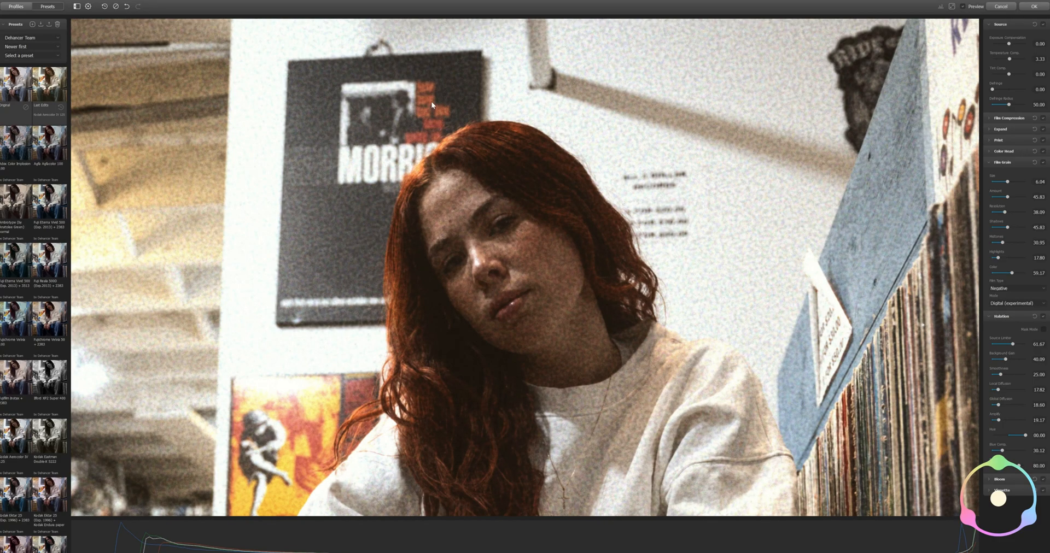
pyautogui.click(1009, 303)
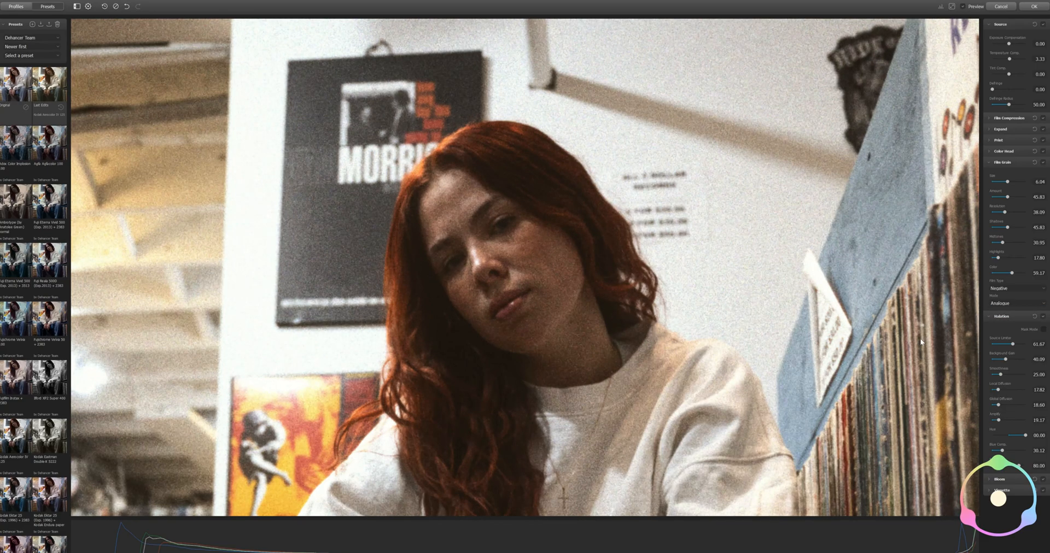
# Using Mask Mode in Halation, set Source Limiter to 45.00 and raise Amplify to its maximum
pyautogui.click(987, 163)
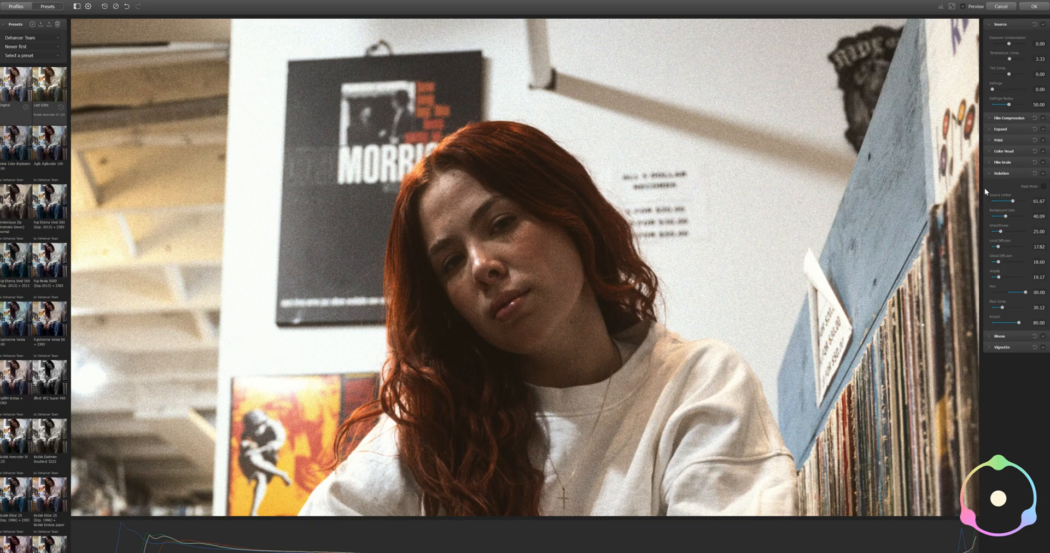
pyautogui.scroll(-4, 524, 216)
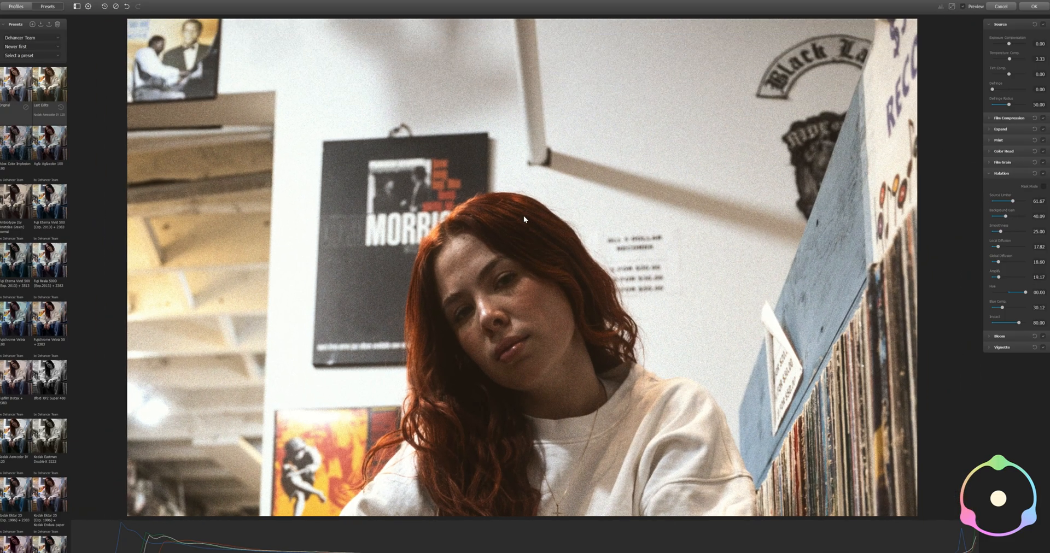
pyautogui.moveTo(524, 349); pyautogui.dragTo(528, 203)
pyautogui.scroll(-5, 527, 203)
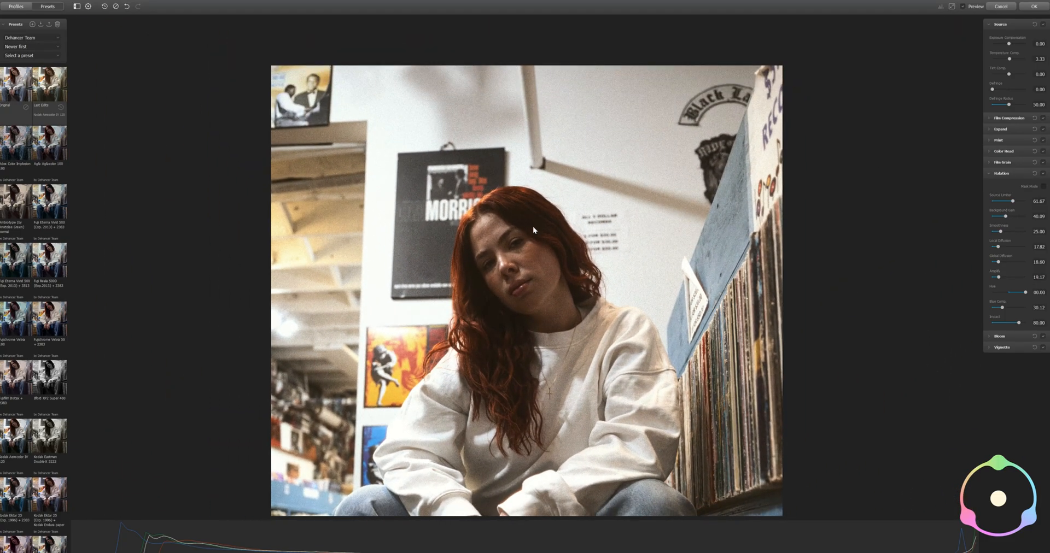
pyautogui.scroll(-3, 548, 264)
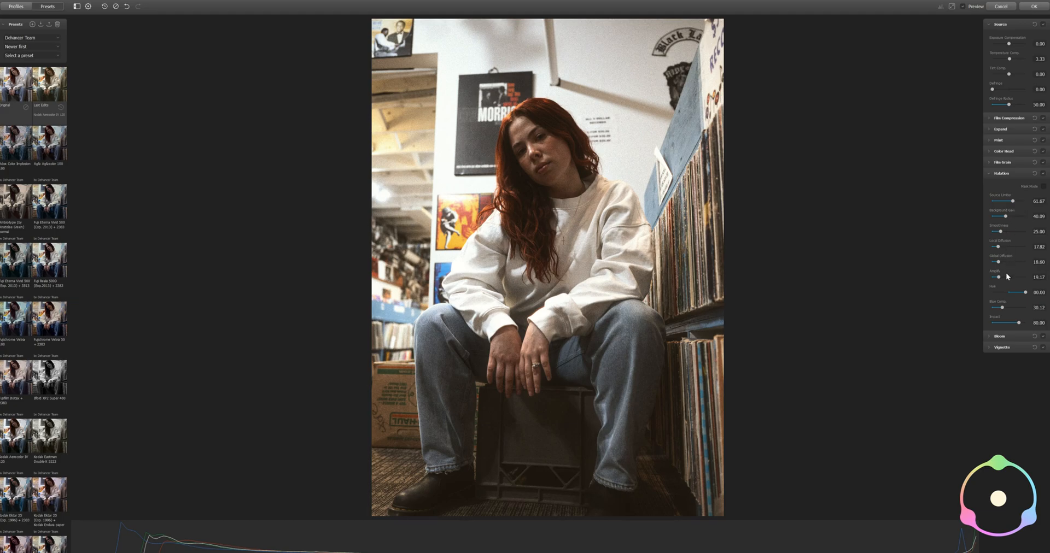
pyautogui.click(1043, 187)
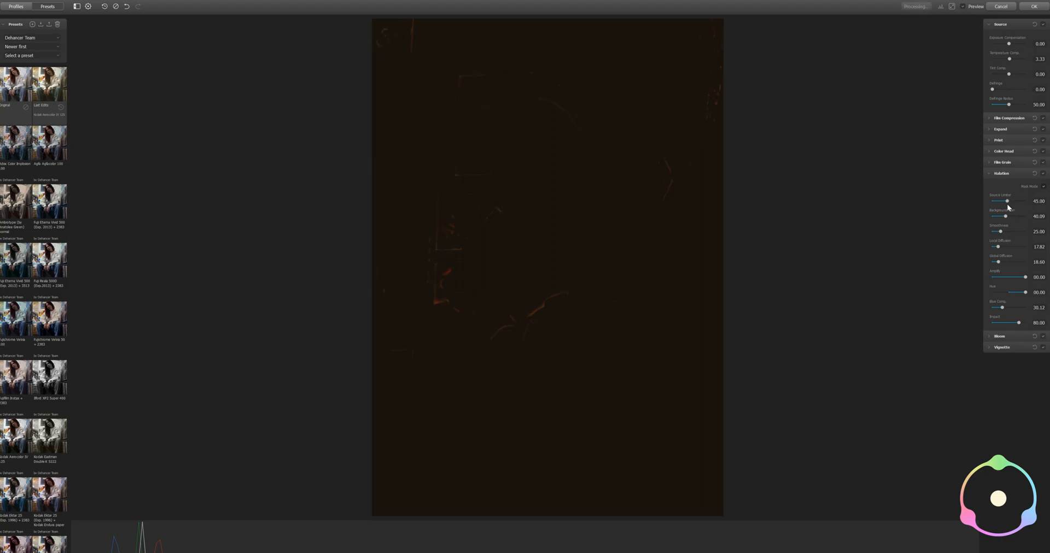
pyautogui.click(1043, 187)
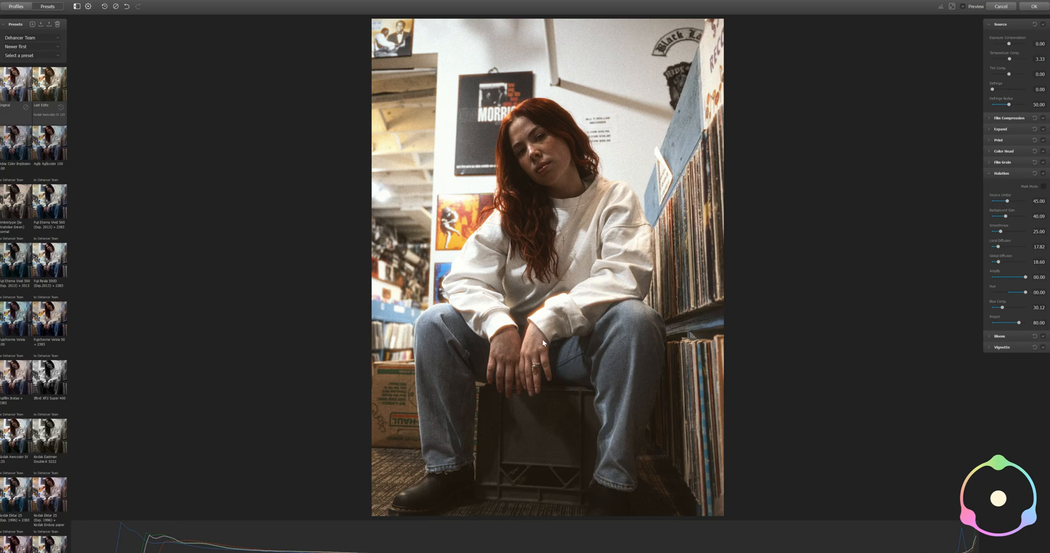
# Compare weak and strong Halation glow on the sweatshirt cuff and set Amplify to 45.00
pyautogui.scroll(2, 547, 313)
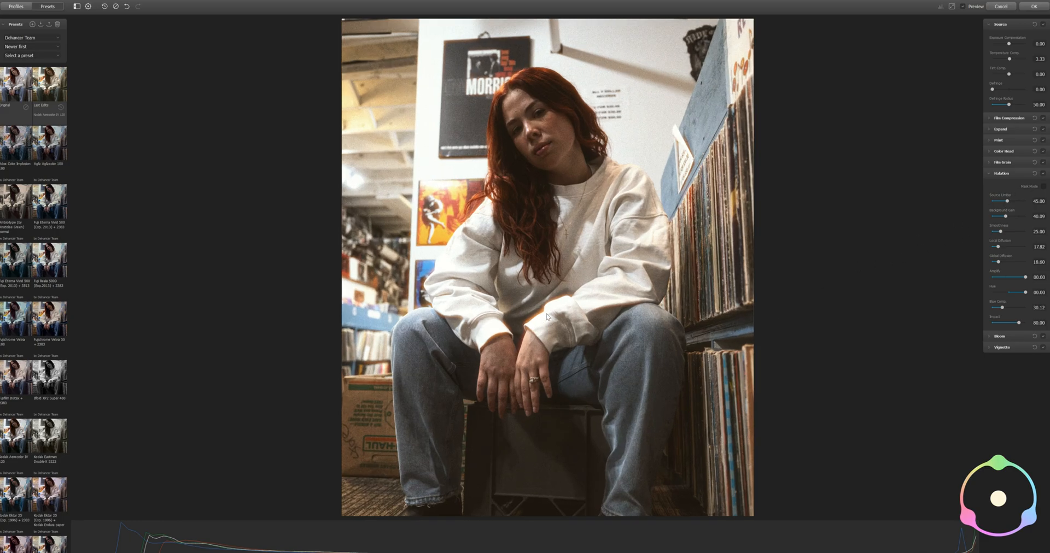
pyautogui.scroll(2, 546, 316)
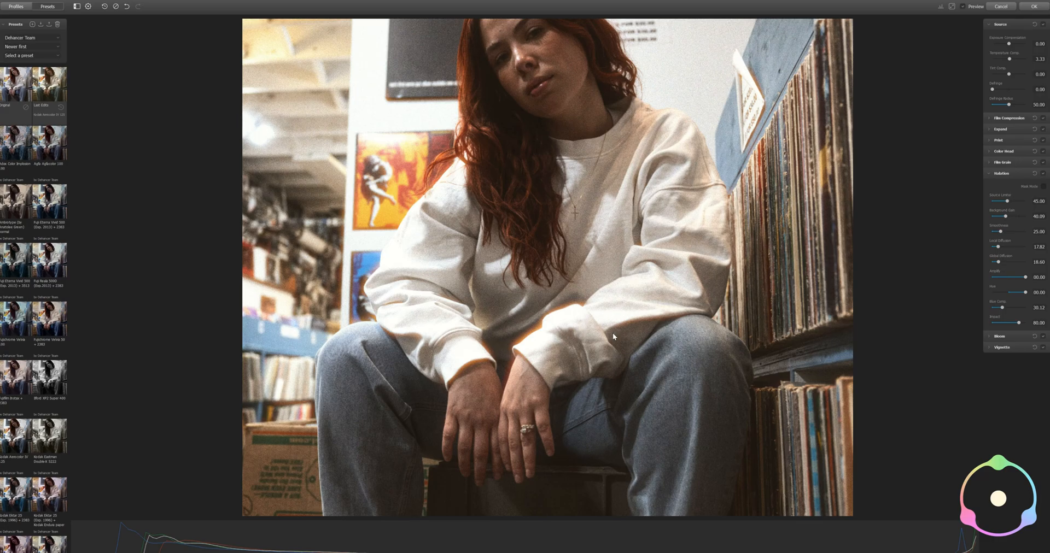
pyautogui.moveTo(1025, 278); pyautogui.dragTo(1006, 280)
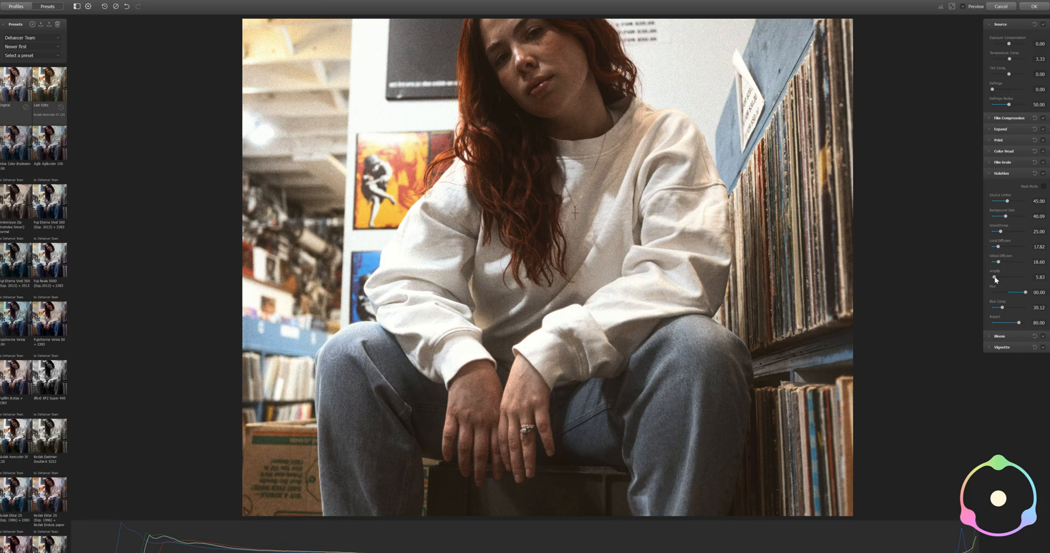
pyautogui.moveTo(994, 277); pyautogui.dragTo(1015, 277)
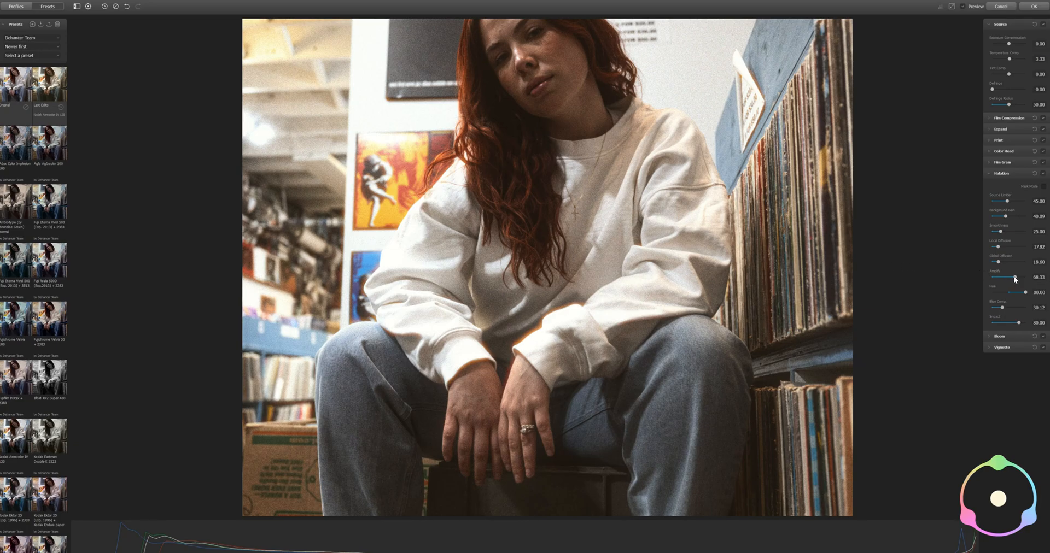
pyautogui.moveTo(1014, 277); pyautogui.dragTo(1006, 276)
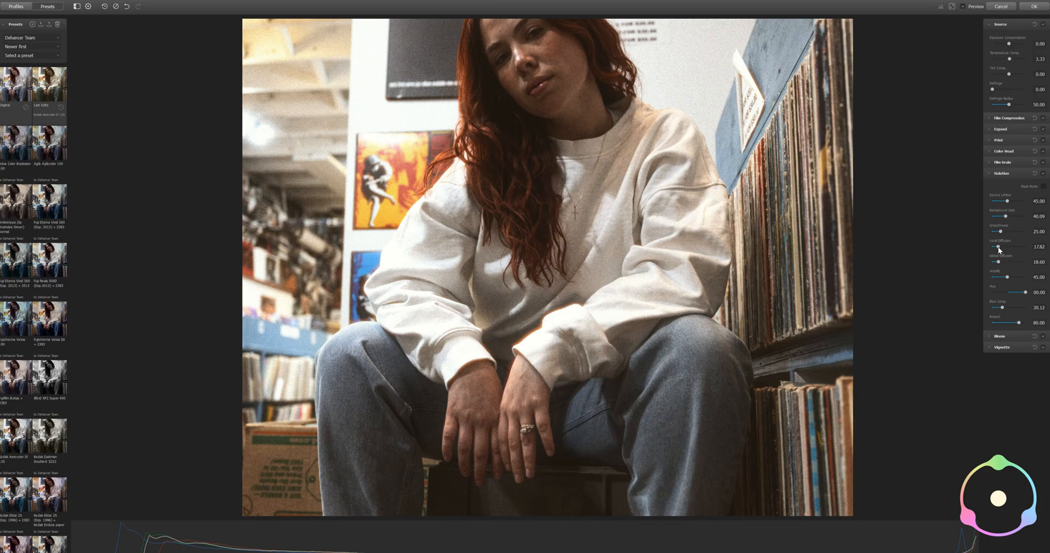
# Try a higher Halation smoothness, set it to 11.67, and close the Halation settings
pyautogui.moveTo(1000, 231); pyautogui.dragTo(1015, 230)
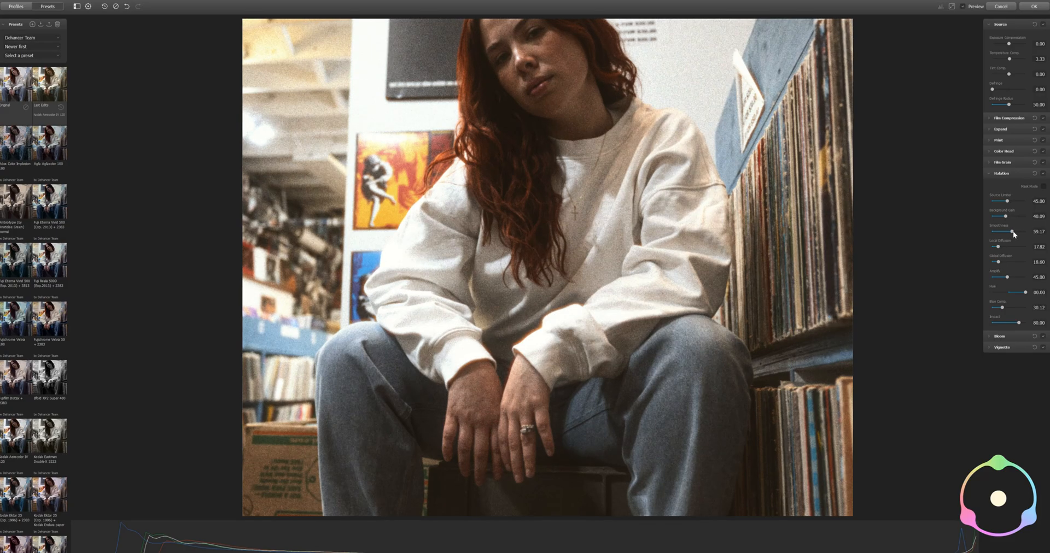
pyautogui.moveTo(992, 231)
pyautogui.mouseDown()
pyautogui.moveTo(1033, 233)
pyautogui.moveTo(996, 234)
pyautogui.mouseUp()
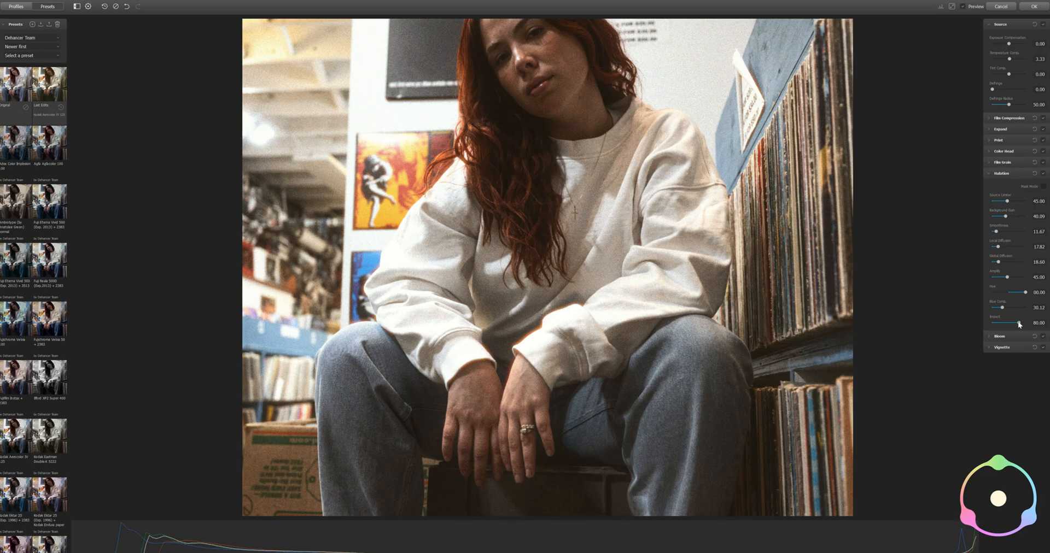
pyautogui.moveTo(1019, 324); pyautogui.dragTo(1019, 324)
pyautogui.click(988, 174)
# Using Mask Mode in Bloom, set Source Limiter to 37.50 and Amplify to 86.67
pyautogui.click(987, 185)
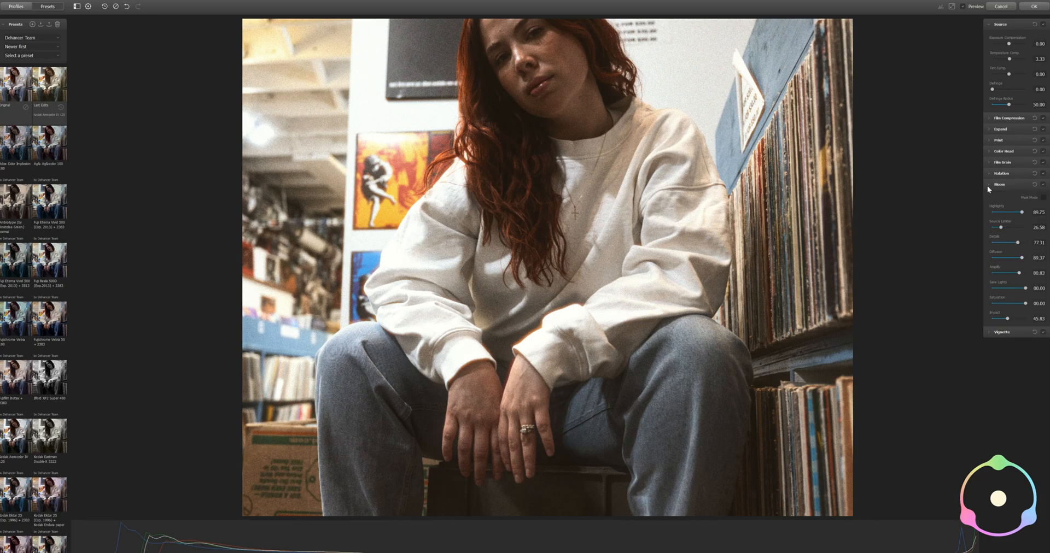
pyautogui.click(1043, 198)
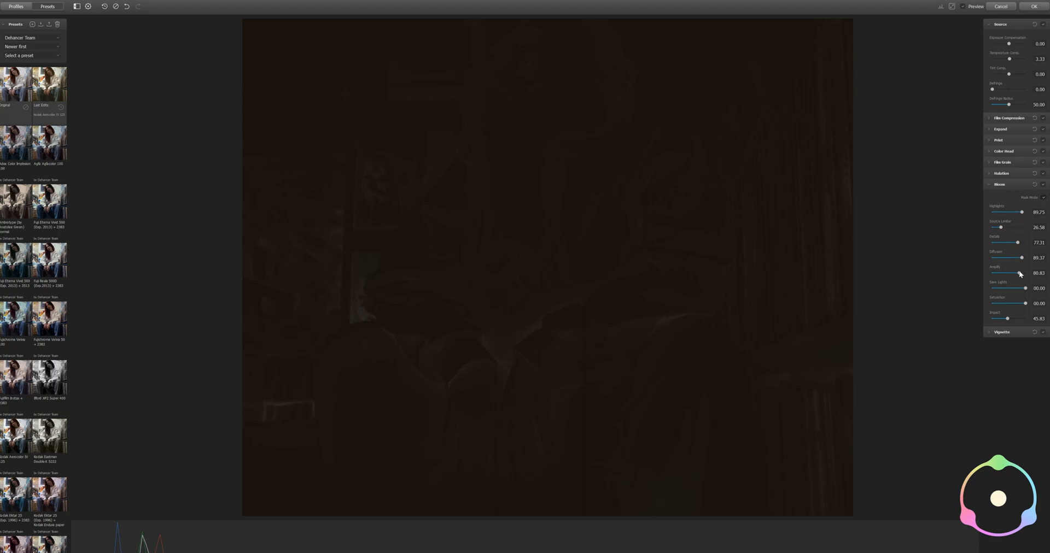
pyautogui.moveTo(1018, 273)
pyautogui.mouseDown()
pyautogui.moveTo(1038, 276)
pyautogui.moveTo(1012, 274)
pyautogui.moveTo(1022, 276)
pyautogui.mouseUp()
pyautogui.moveTo(1009, 229); pyautogui.dragTo(1005, 229)
pyautogui.click(1043, 197)
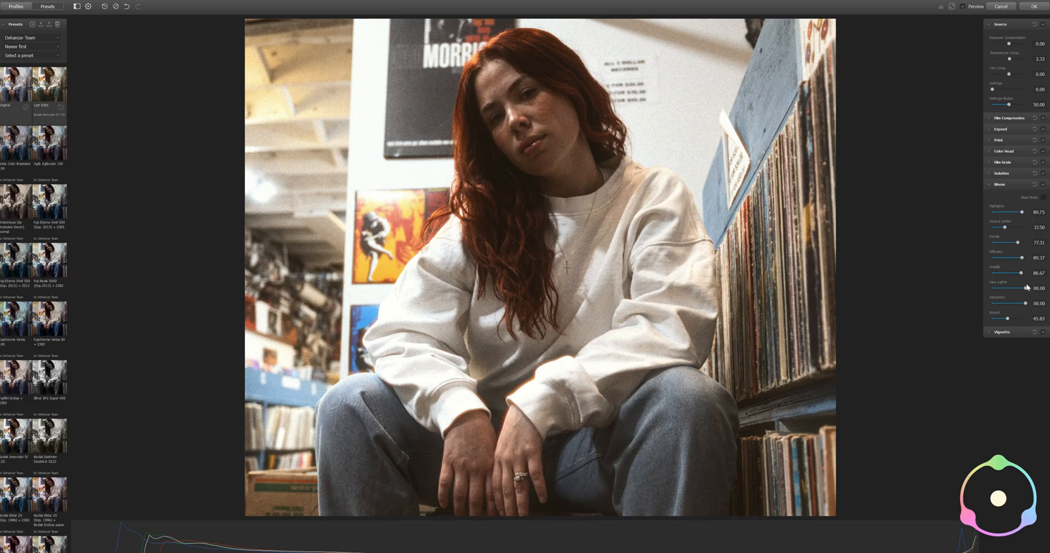
# Compare Bloom with Amplify reduced to zero, set it to 80.83, and close the Bloom settings
pyautogui.moveTo(1022, 273); pyautogui.dragTo(1004, 272)
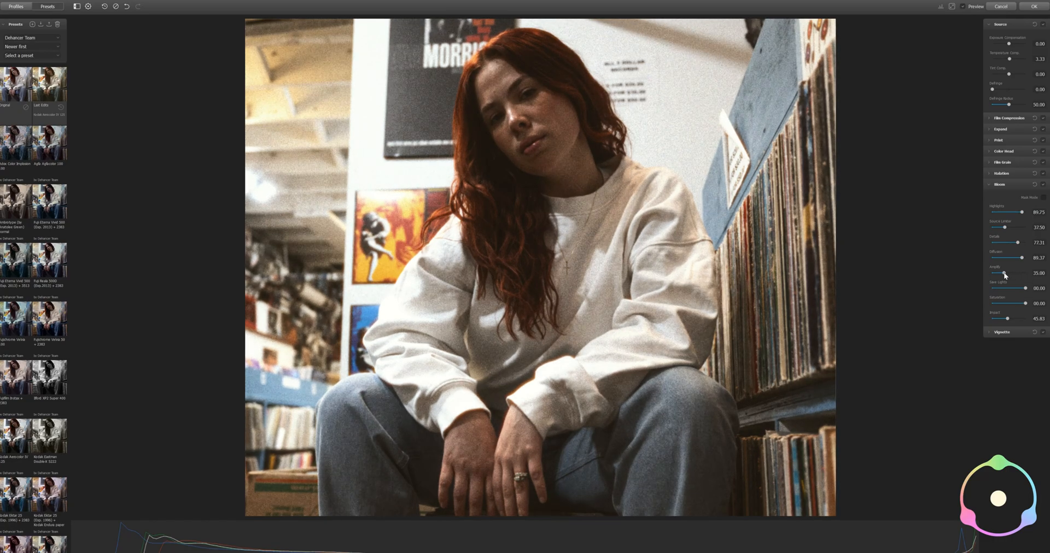
pyautogui.moveTo(1004, 273); pyautogui.dragTo(969, 272)
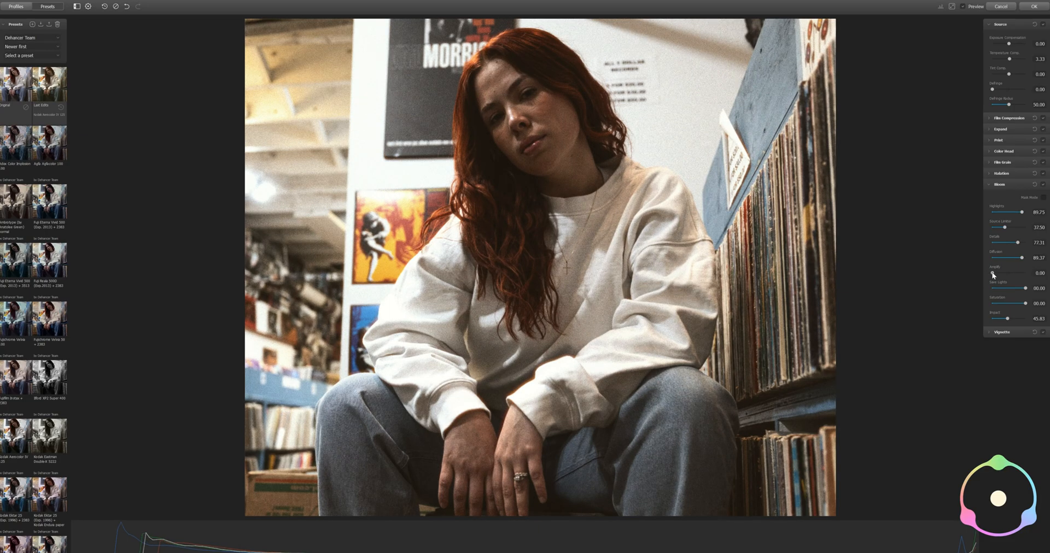
pyautogui.moveTo(993, 274)
pyautogui.mouseDown()
pyautogui.moveTo(1011, 275)
pyautogui.moveTo(994, 273)
pyautogui.mouseUp()
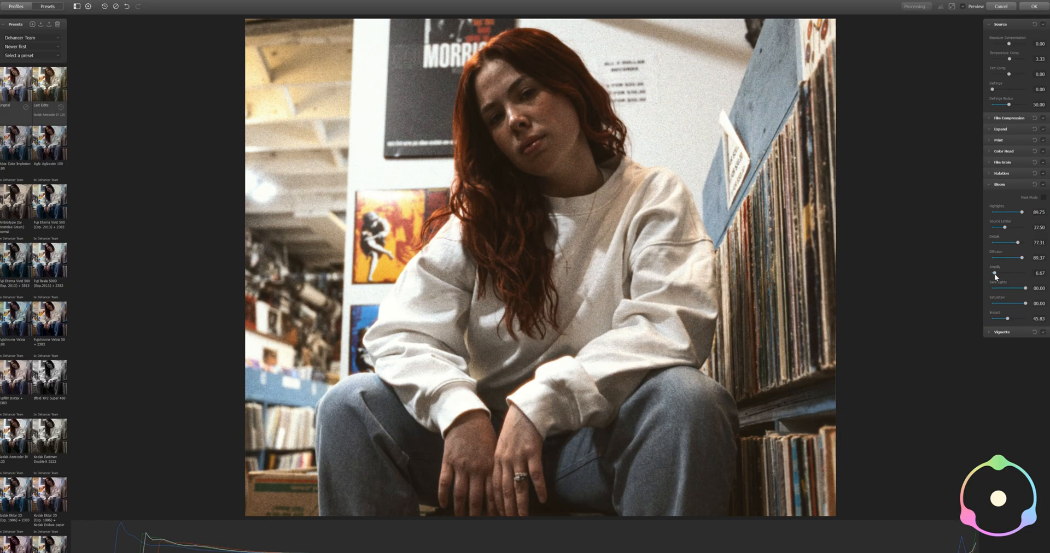
pyautogui.moveTo(1016, 274); pyautogui.dragTo(1019, 273)
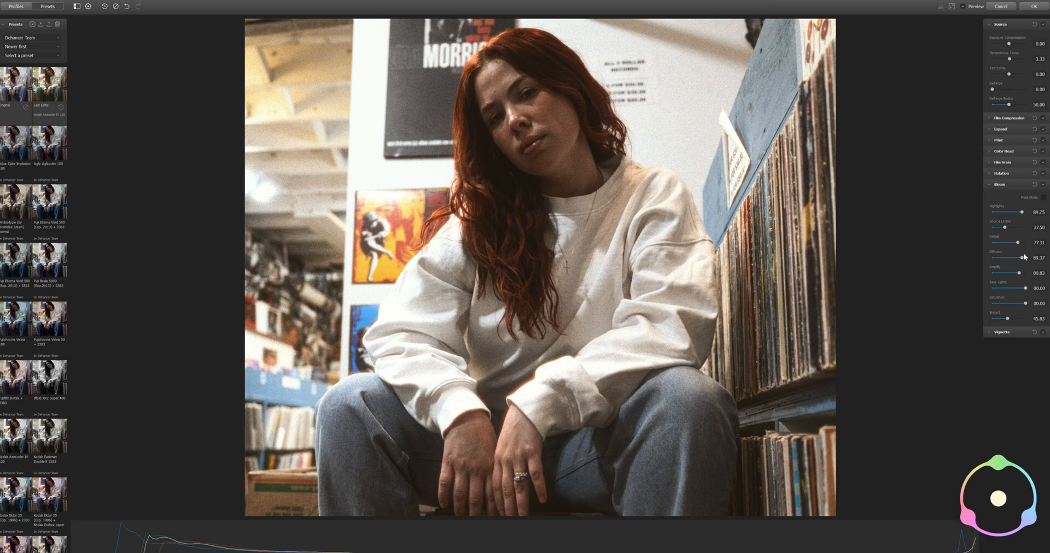
pyautogui.click(989, 186)
# Set the Vignette exposure to -0.43, feather to 88.33 and aspect ratio to 20.00, and close its settings
pyautogui.click(988, 196)
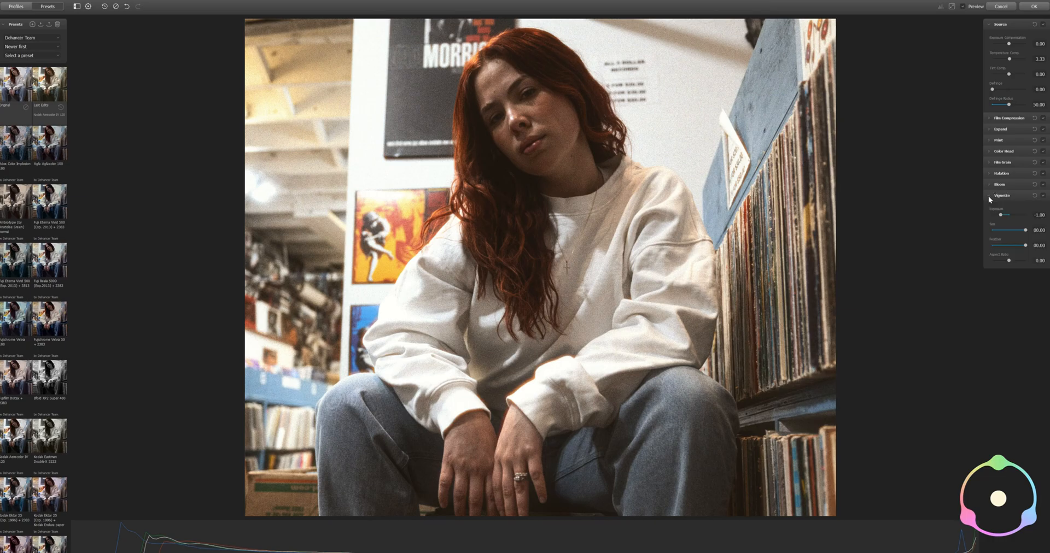
pyautogui.moveTo(1007, 214); pyautogui.dragTo(1011, 215)
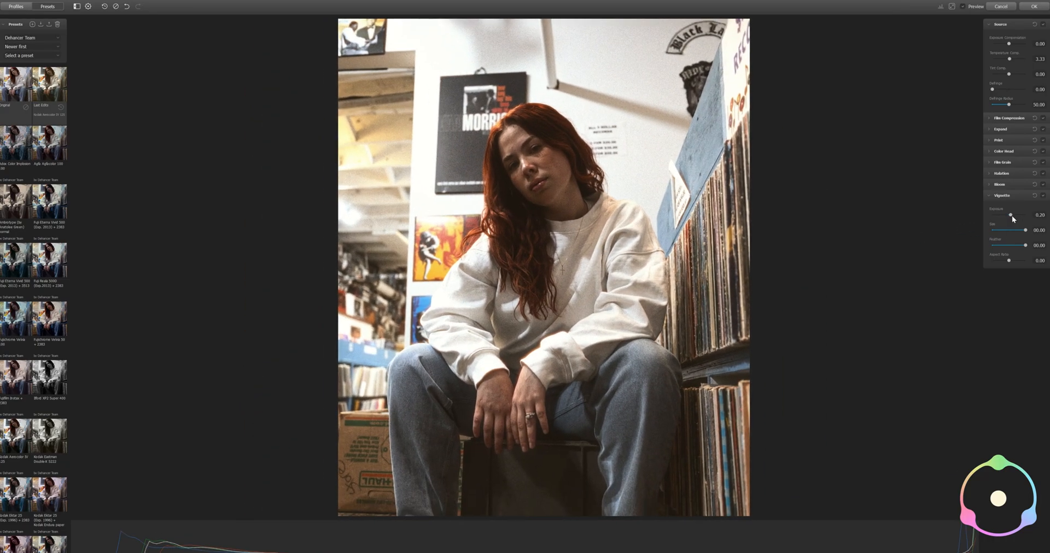
pyautogui.moveTo(1013, 215)
pyautogui.mouseDown()
pyautogui.moveTo(1025, 216)
pyautogui.moveTo(1006, 217)
pyautogui.mouseUp()
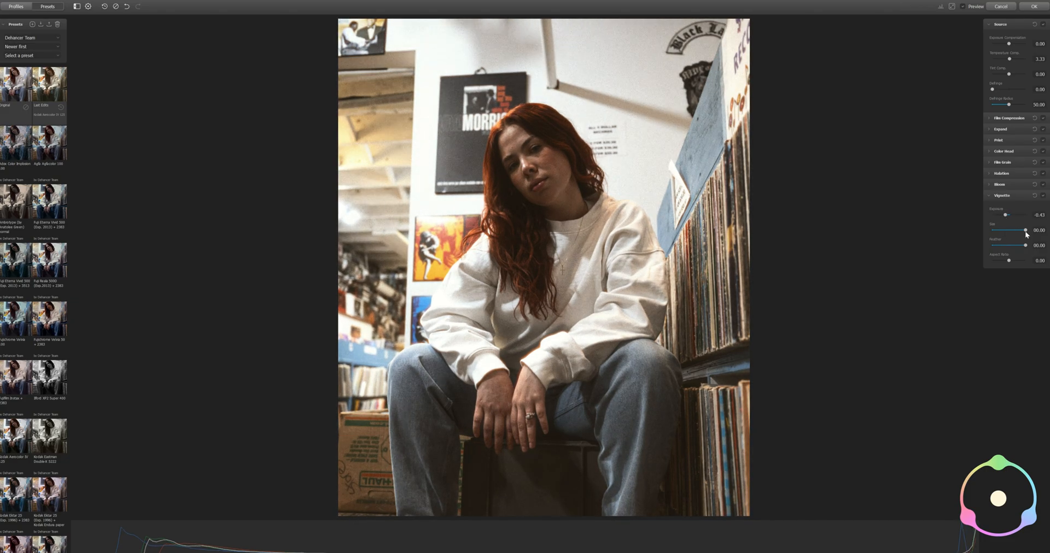
pyautogui.moveTo(1025, 232); pyautogui.dragTo(1013, 261)
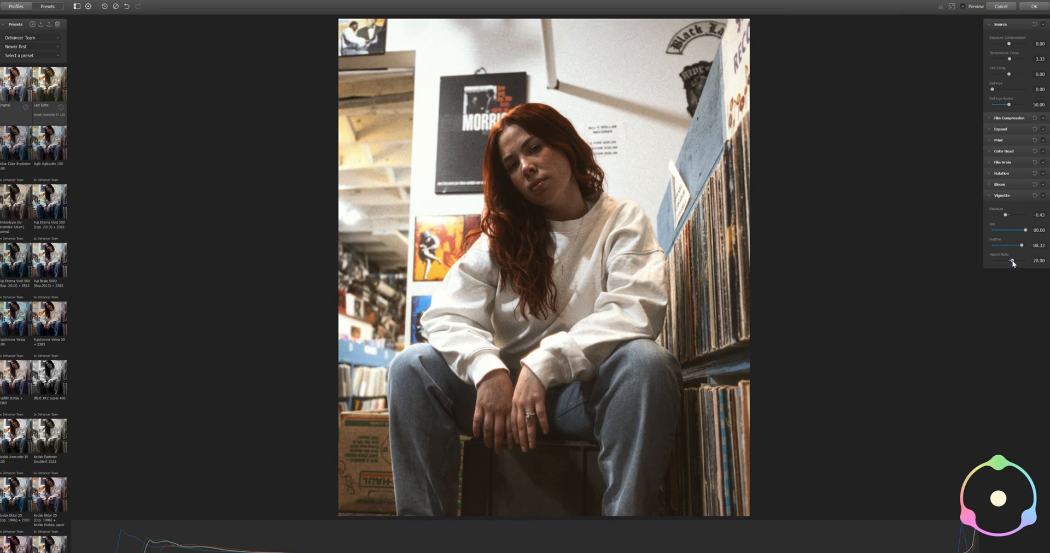
pyautogui.click(1002, 195)
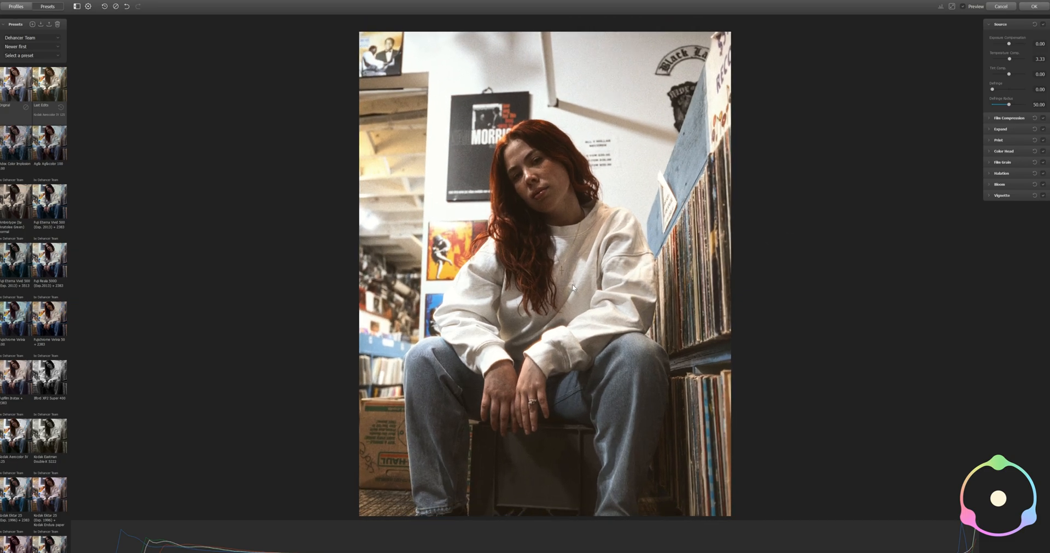
# Check the whole portrait and apply the finished Dehancer look to return to Lightroom Classic
pyautogui.moveTo(572, 281); pyautogui.dragTo(569, 270)
pyautogui.scroll(-1, 570, 279)
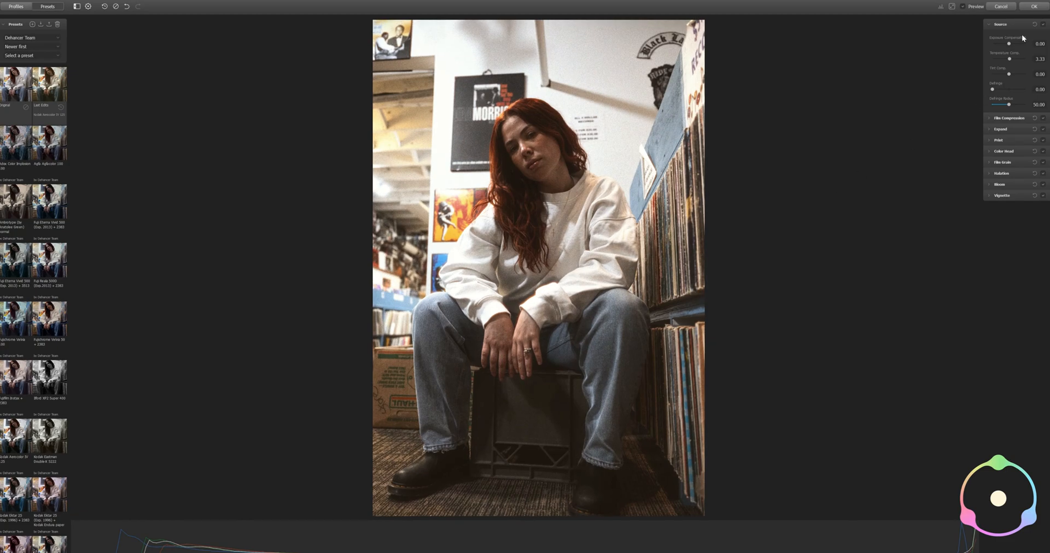
pyautogui.click(1034, 7)
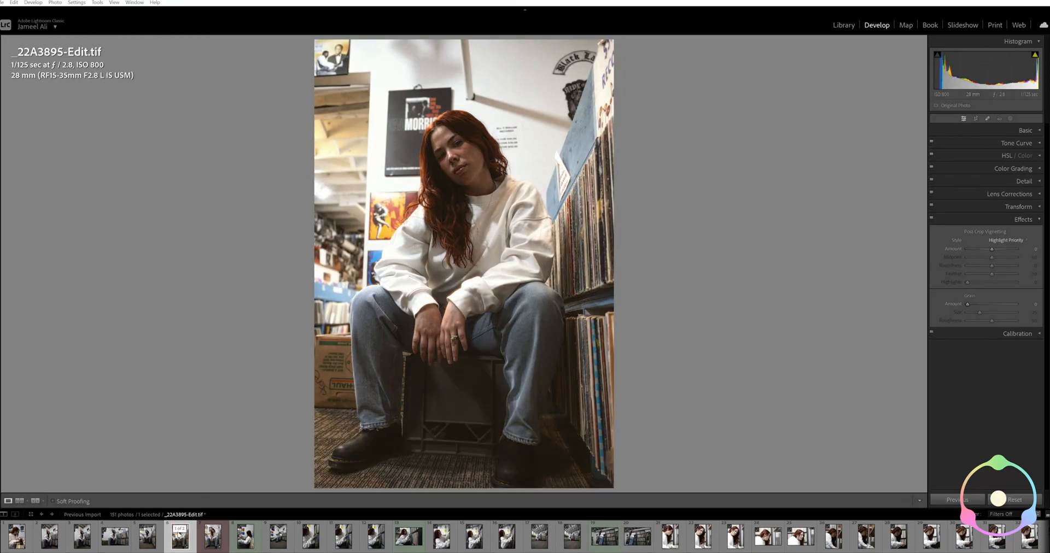
# Collapse the edited portrait's stack in the filmstrip and expand it again
pyautogui.click(178, 531)
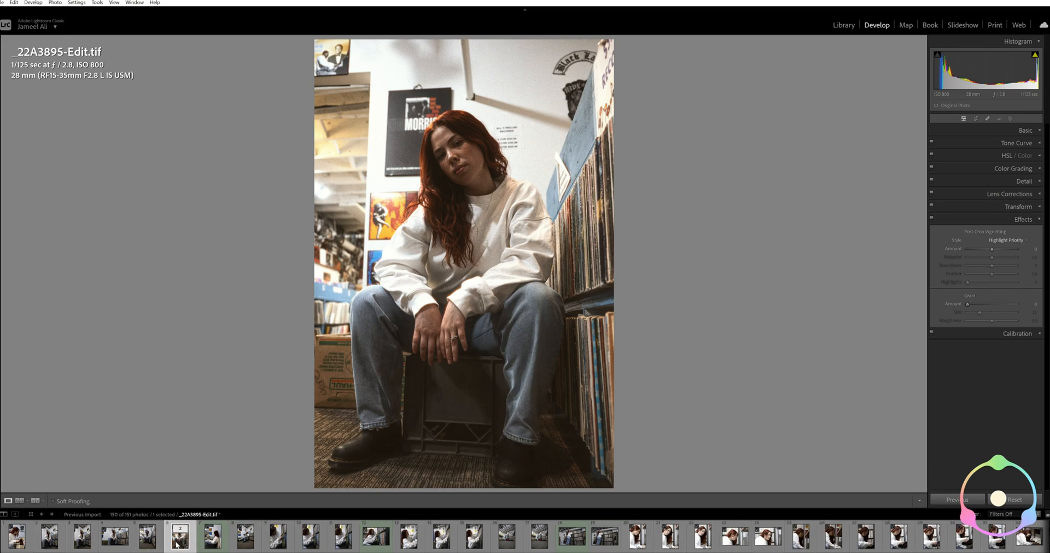
pyautogui.click(179, 530)
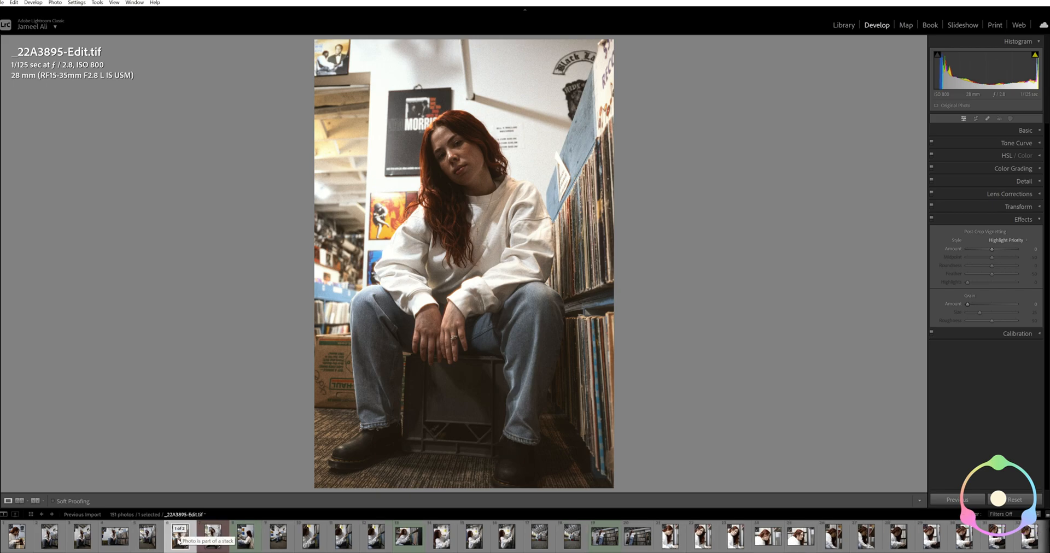
# Compare the original raw portrait with its edited TIFF in Develop, ending on the edited version
pyautogui.click(214, 539)
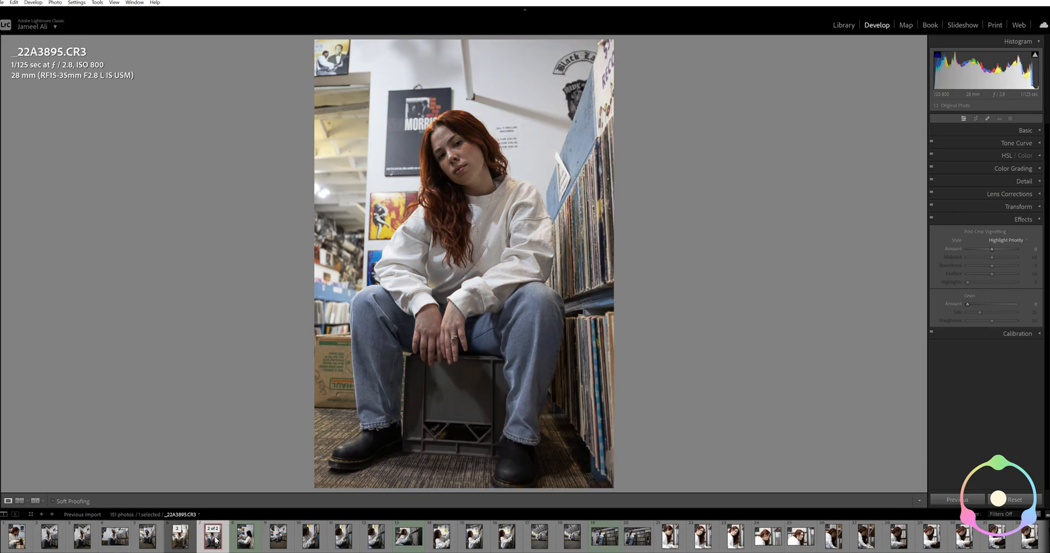
pyautogui.click(176, 543)
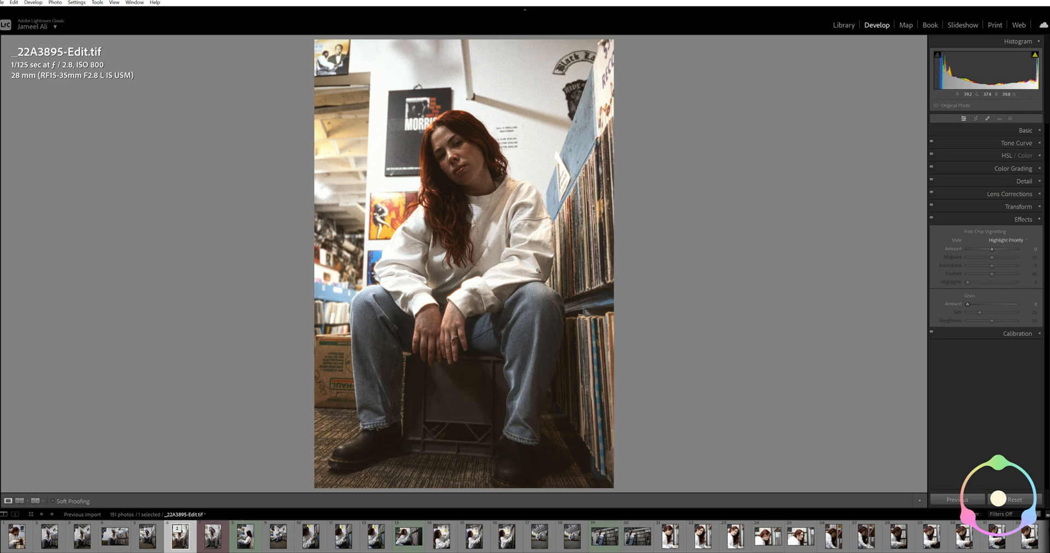
# Place a radial gradient mask over the woman's face and raise its shadows to 32
pyautogui.click(988, 119)
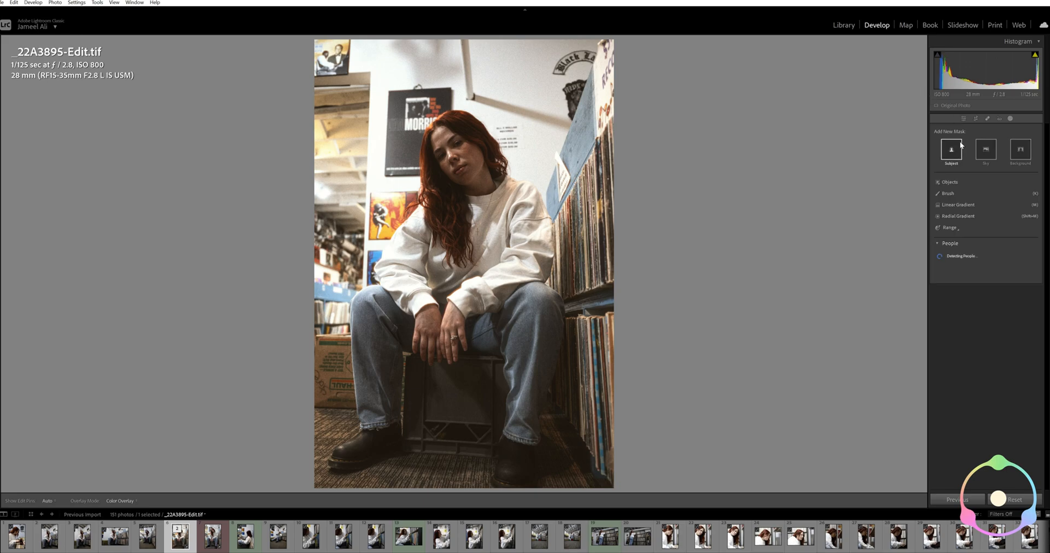
pyautogui.click(950, 217)
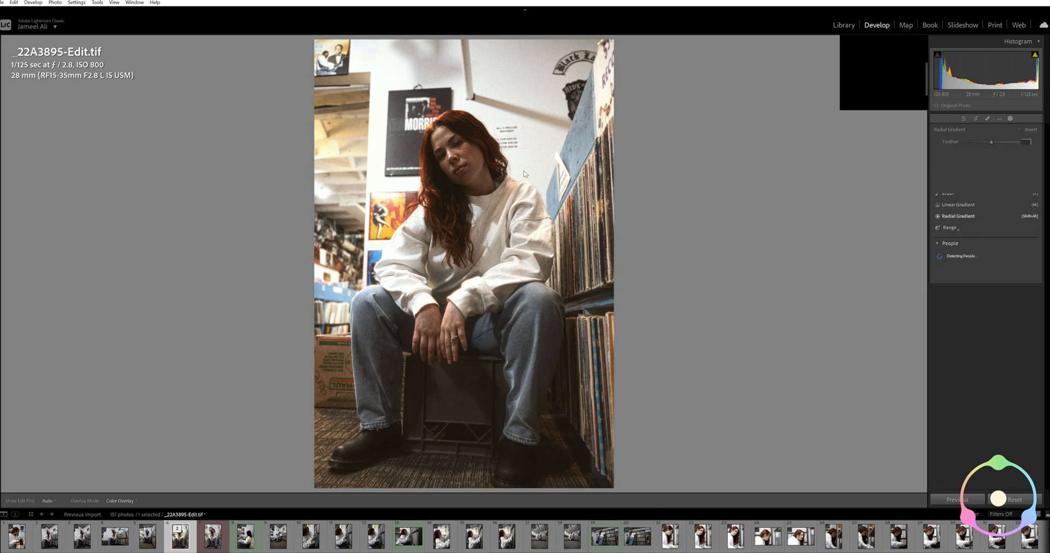
pyautogui.moveTo(454, 157)
pyautogui.mouseDown()
pyautogui.moveTo(484, 197)
pyautogui.moveTo(495, 153)
pyautogui.mouseUp()
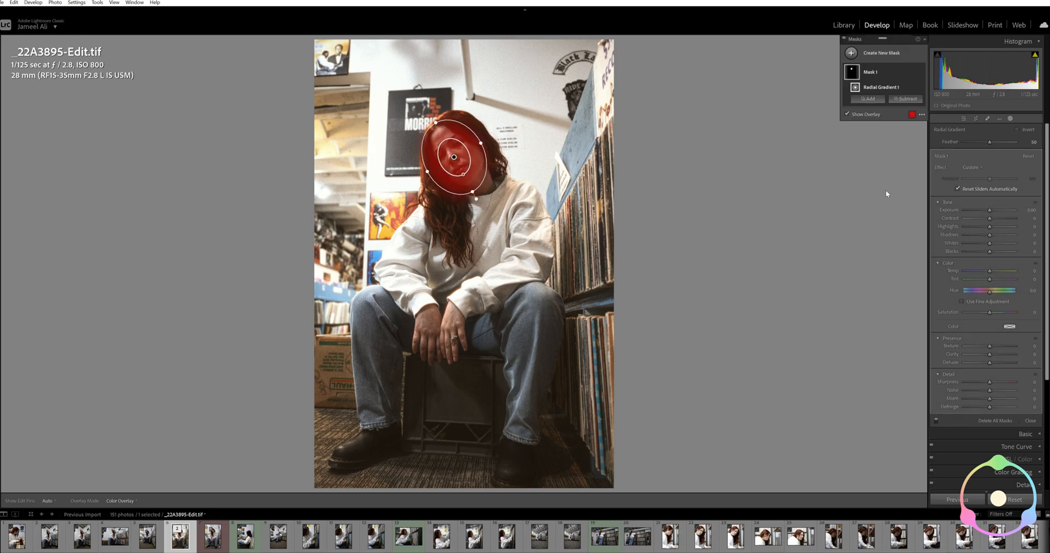
pyautogui.moveTo(989, 235); pyautogui.dragTo(999, 238)
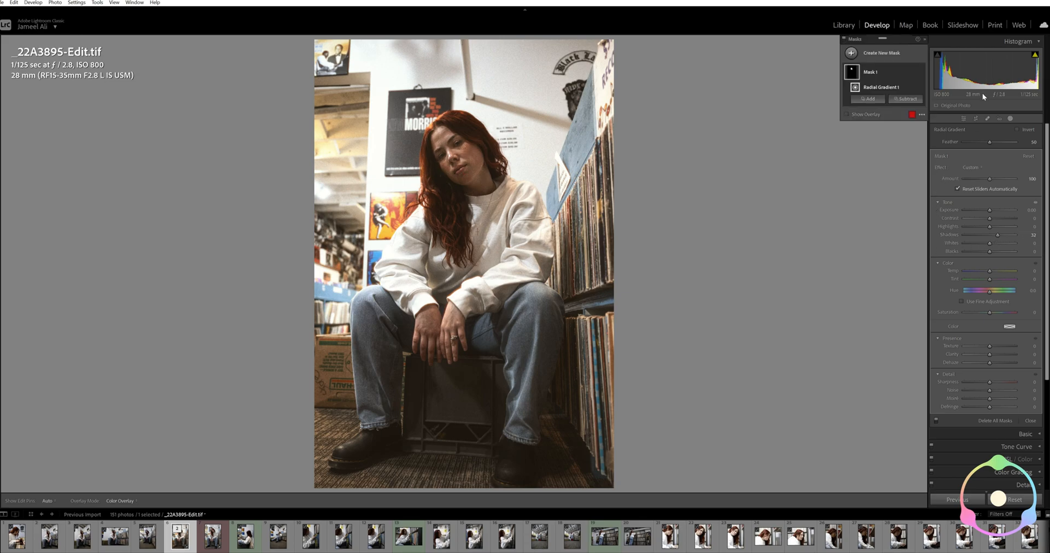
# Create a second, inverted radial gradient mask around the seated woman, lower its exposure to -1.10 and leave masking
pyautogui.click(869, 98)
pyautogui.click(890, 153)
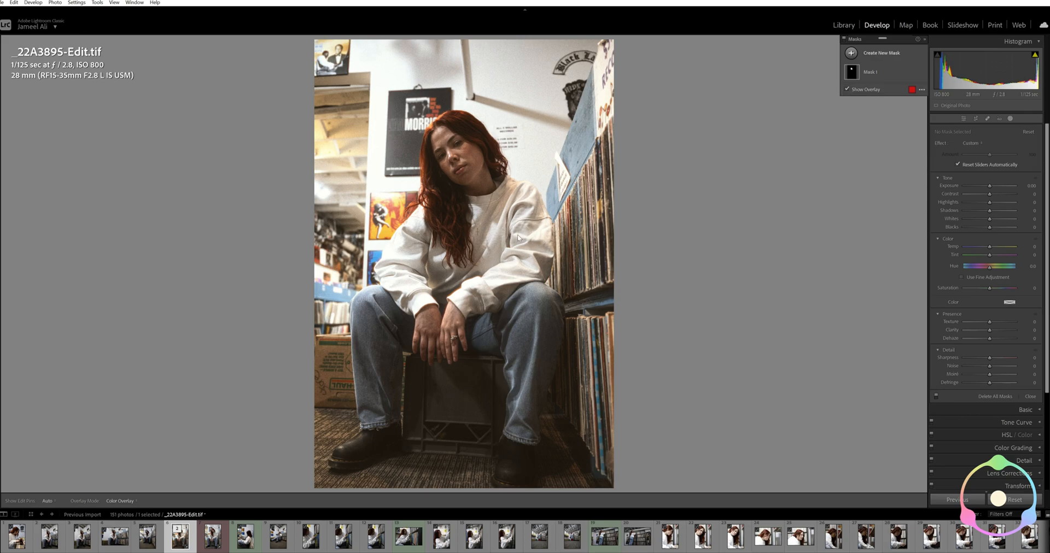
pyautogui.moveTo(465, 250); pyautogui.dragTo(586, 418)
pyautogui.click(1017, 130)
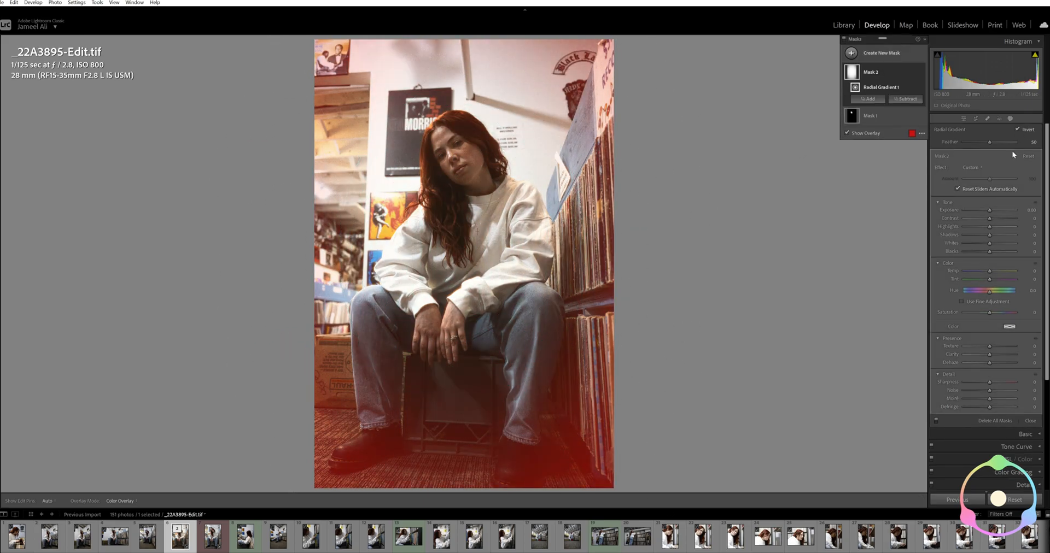
pyautogui.moveTo(990, 210); pyautogui.dragTo(983, 211)
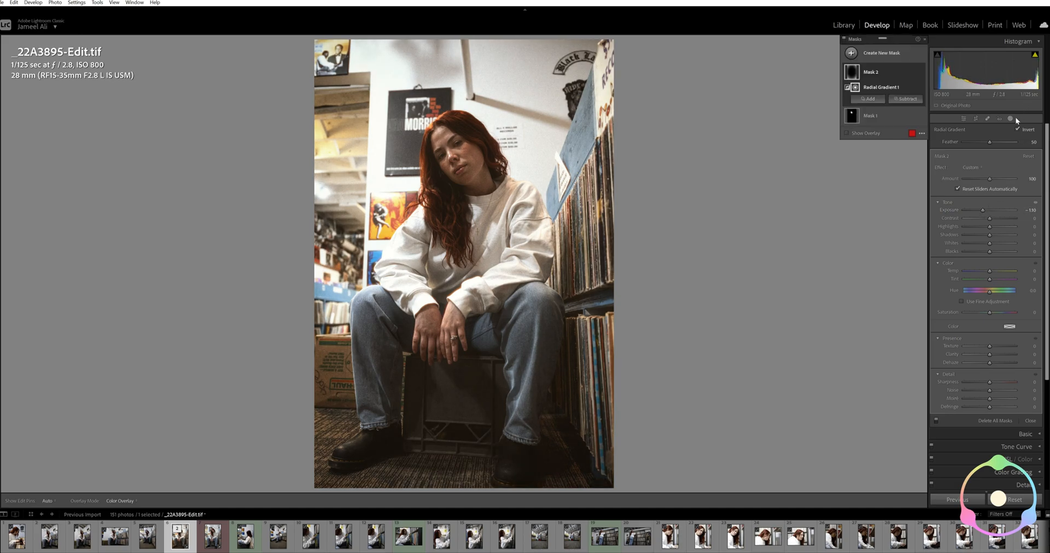
pyautogui.hotkey('shift', 'w')
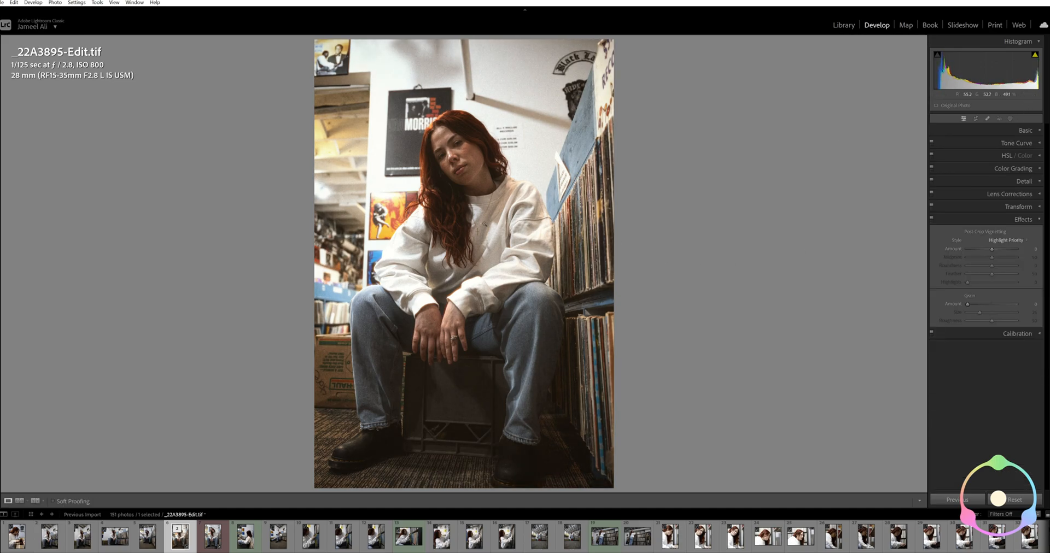
# Open the portrait of the woman leaning over the record box in Dehancer and apply the Last Edits preset as its finished look
pyautogui.rightClick(485, 225)
pyautogui.moveTo(560, 446)
pyautogui.click(623, 453)
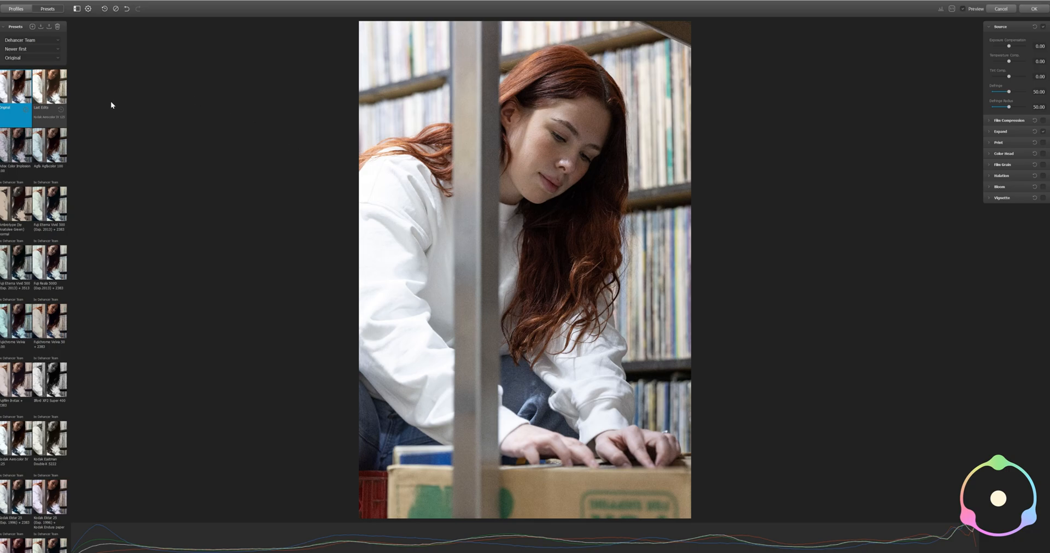
pyautogui.click(58, 93)
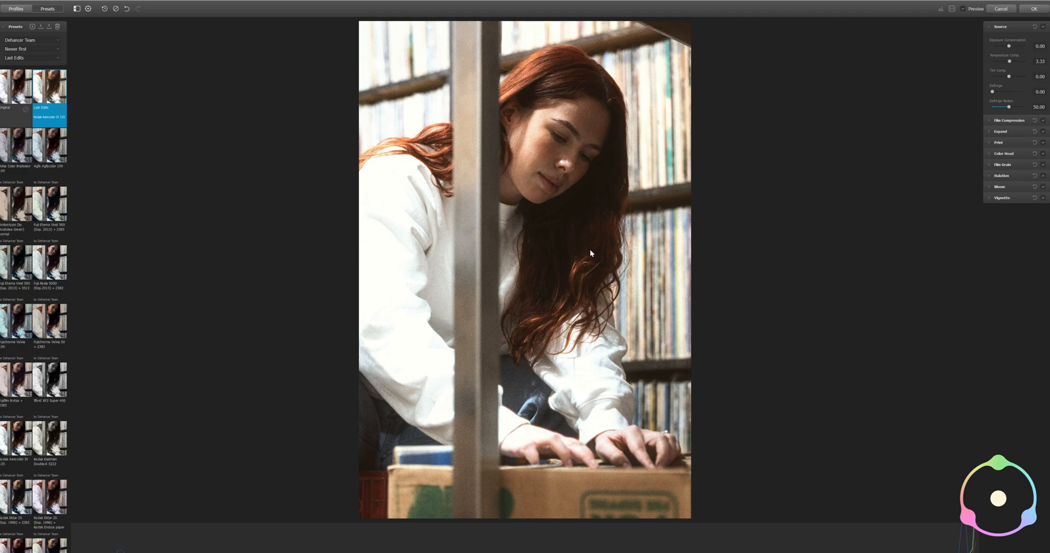
pyautogui.click(1039, 10)
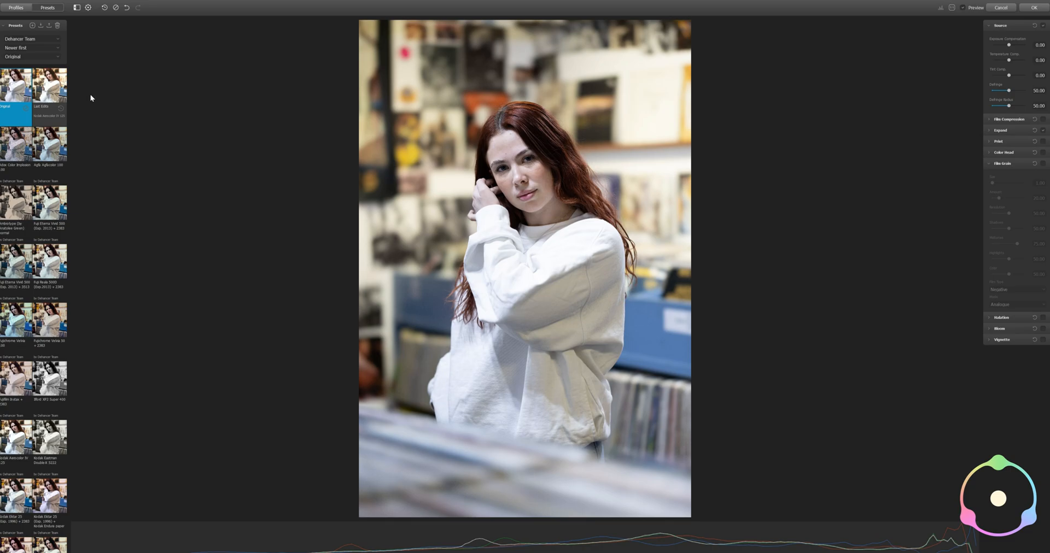
# Try the Last Edits preset on the portrait at the record racks, slightly change its exposure compensation and reset it to 0.00
pyautogui.click(49, 91)
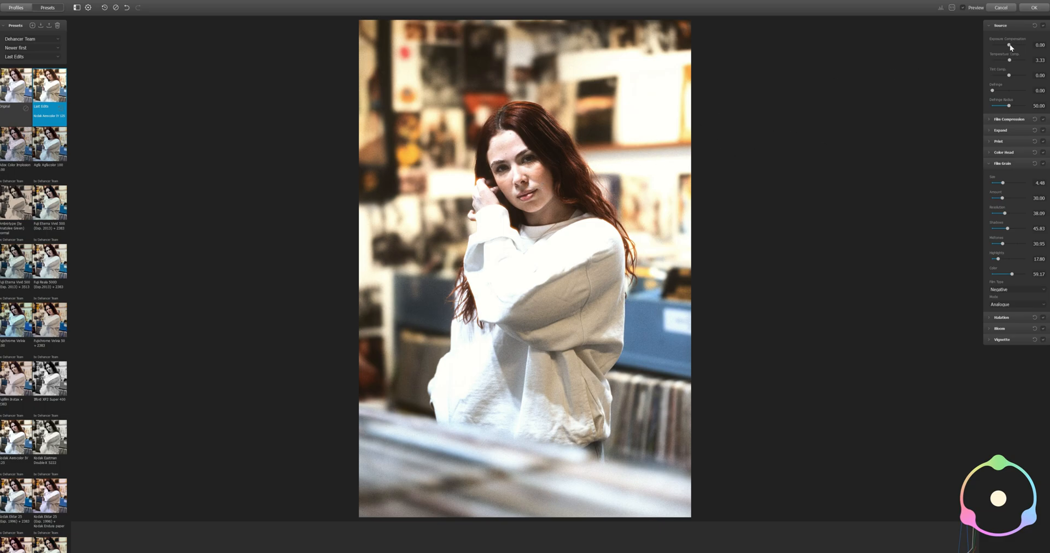
pyautogui.moveTo(1009, 45); pyautogui.dragTo(1009, 47)
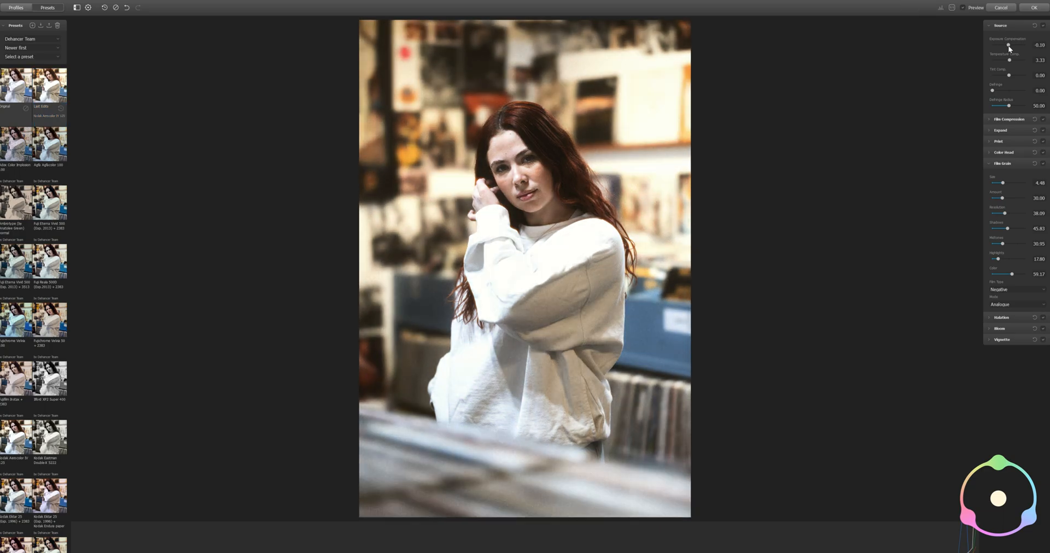
pyautogui.doubleClick(1009, 46)
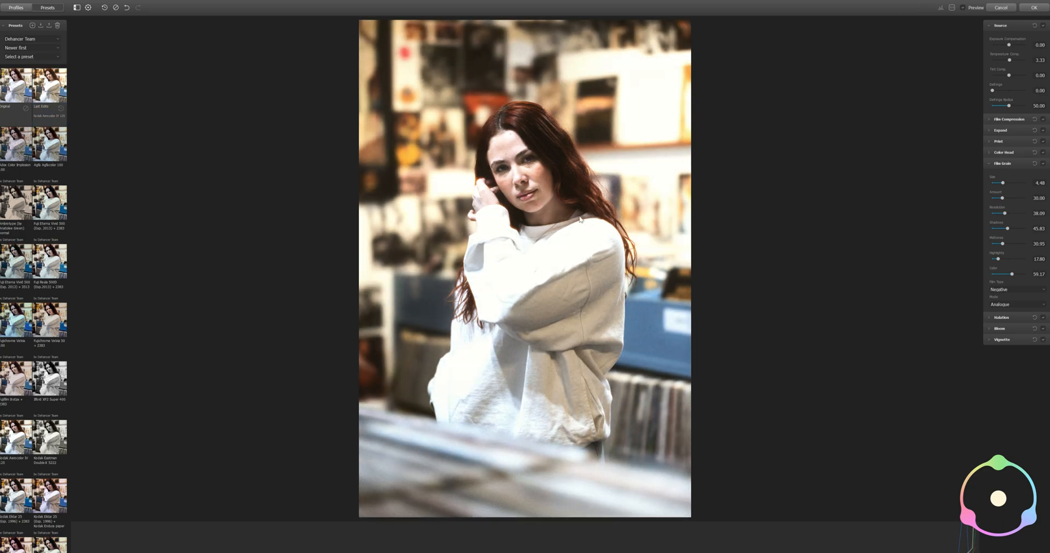
# Try the black-and-white presets Ilford XP2 Super 400 and Kodak Eastman Double-X 5222 on the portrait
pyautogui.scroll(-2, 60, 208)
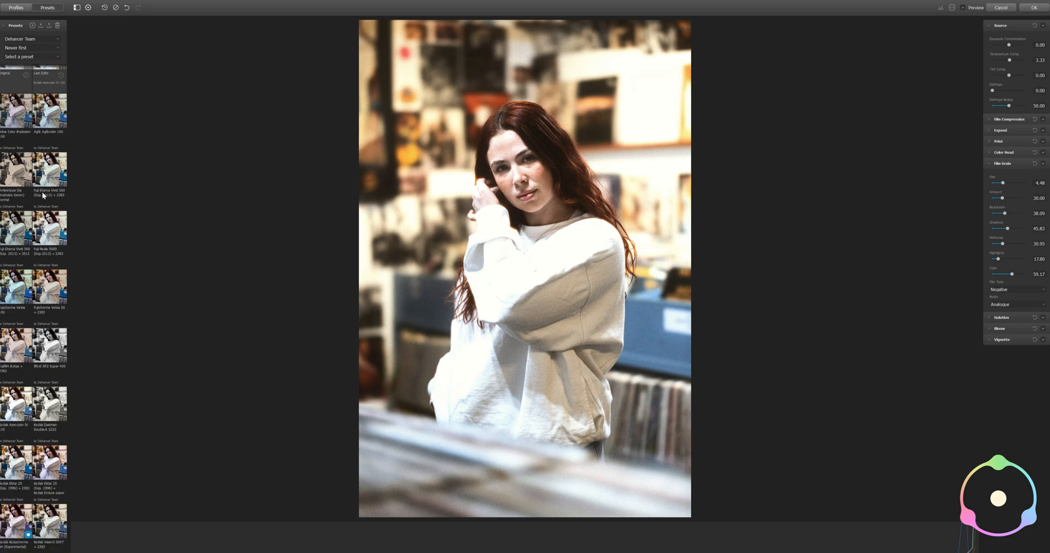
pyautogui.scroll(-1, 34, 301)
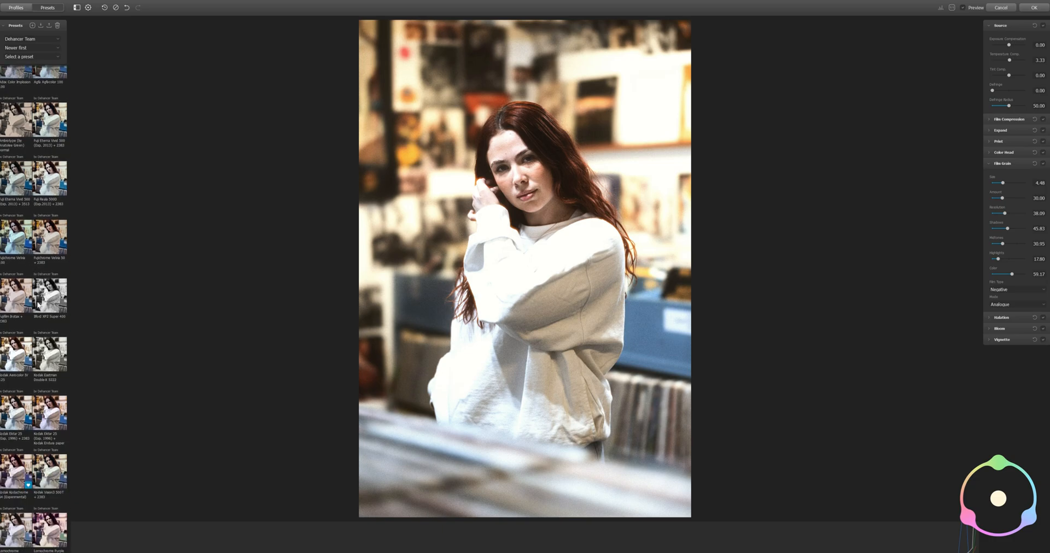
pyautogui.click(57, 306)
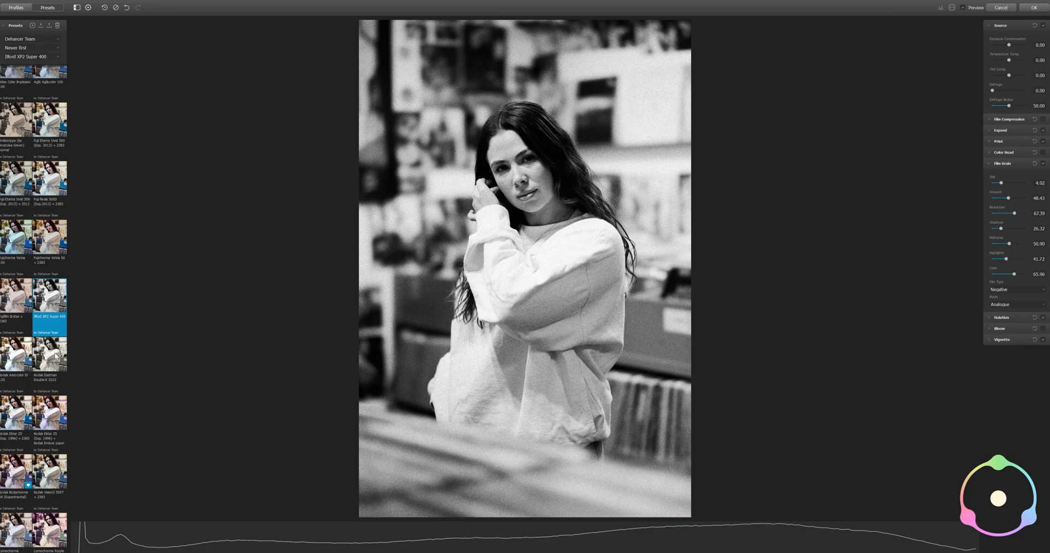
pyautogui.click(56, 356)
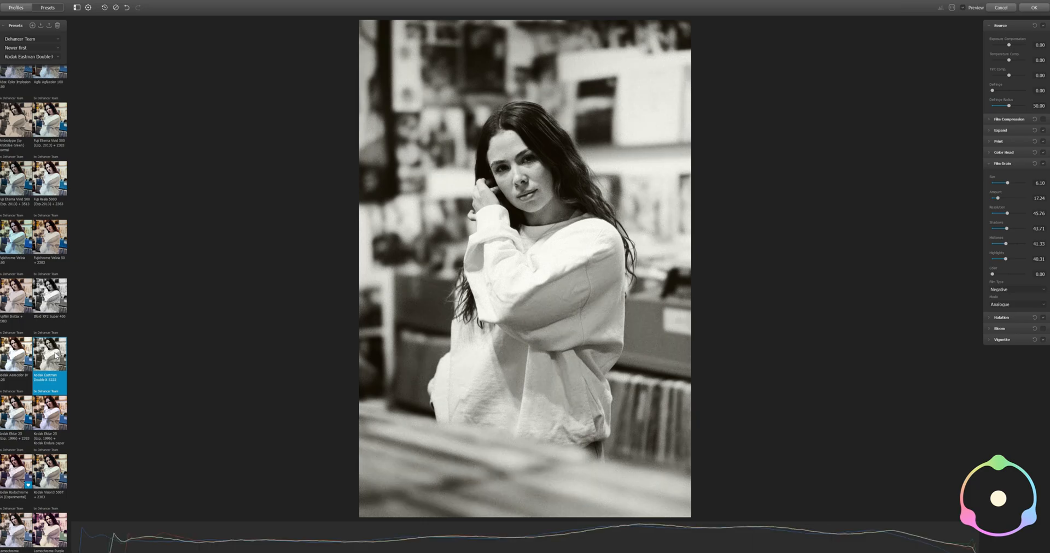
# Compare the Svema Type-42 preset with Kodak Eastman Double-X, choose Svema Type-42 and inspect its grain up close
pyautogui.scroll(-3, 54, 344)
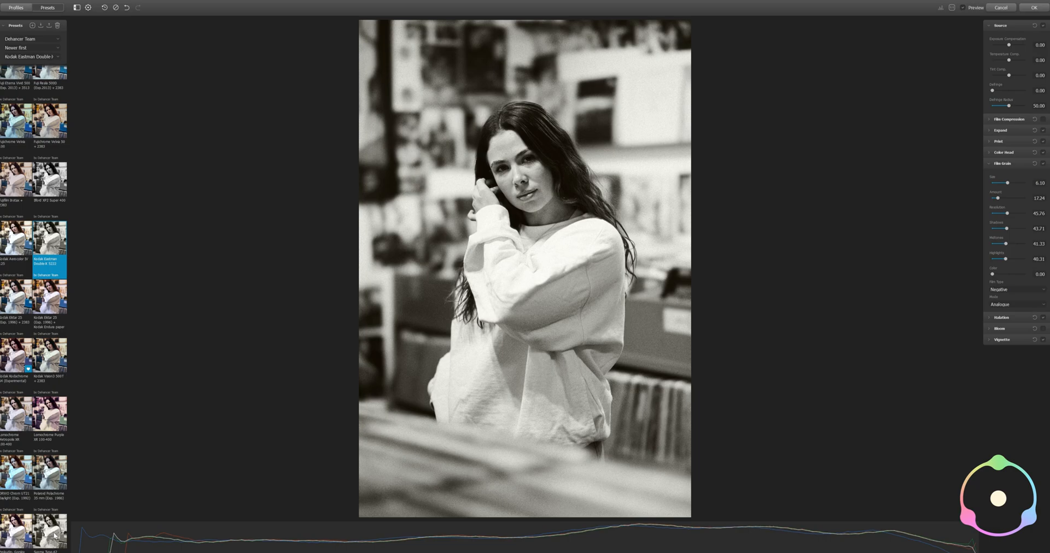
pyautogui.click(54, 533)
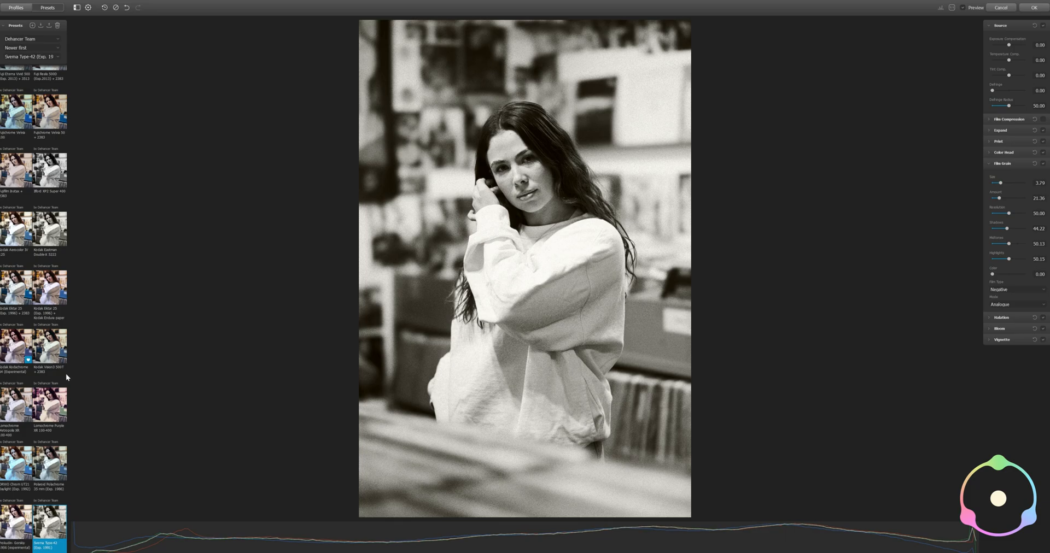
pyautogui.click(47, 239)
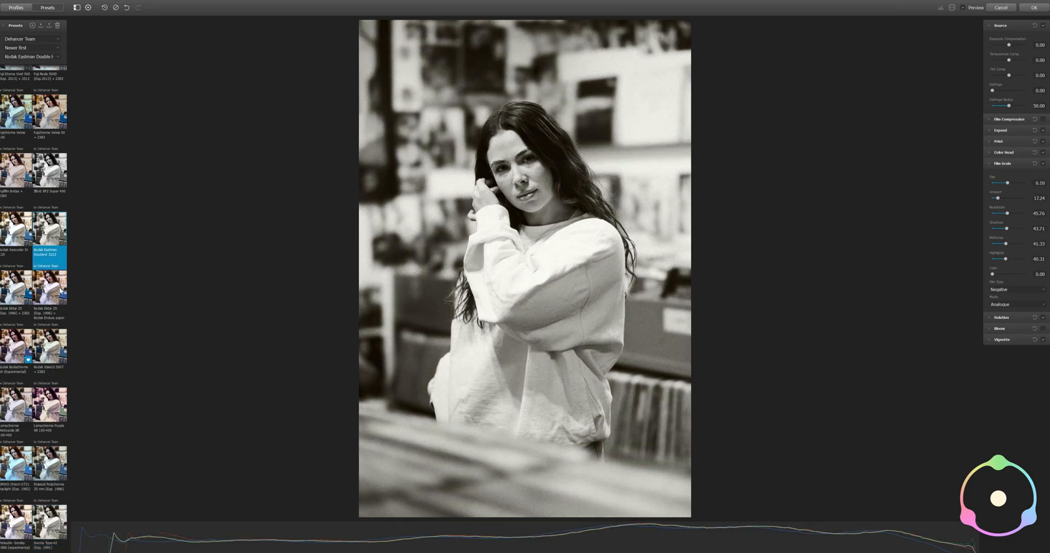
pyautogui.click(49, 523)
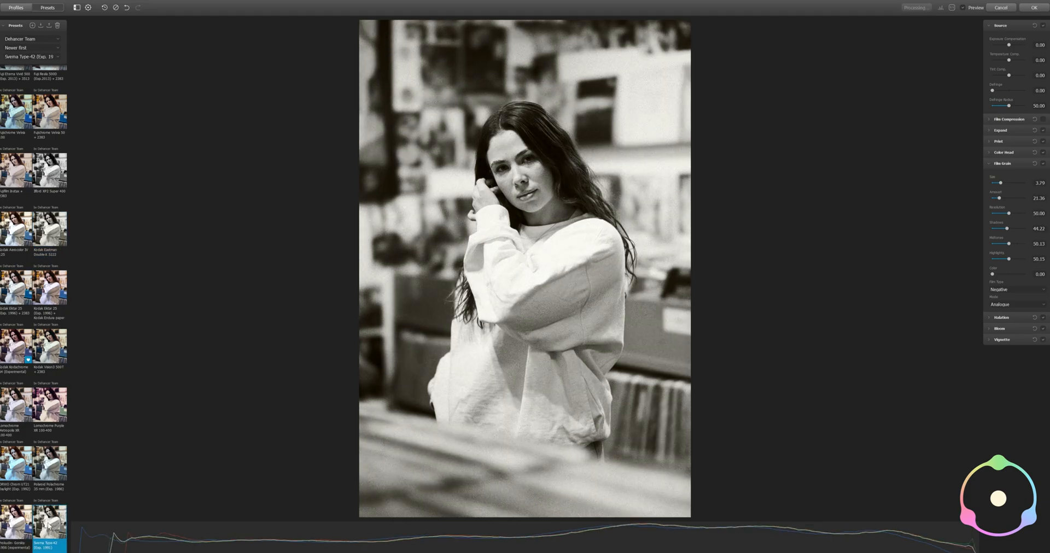
pyautogui.scroll(5, 529, 190)
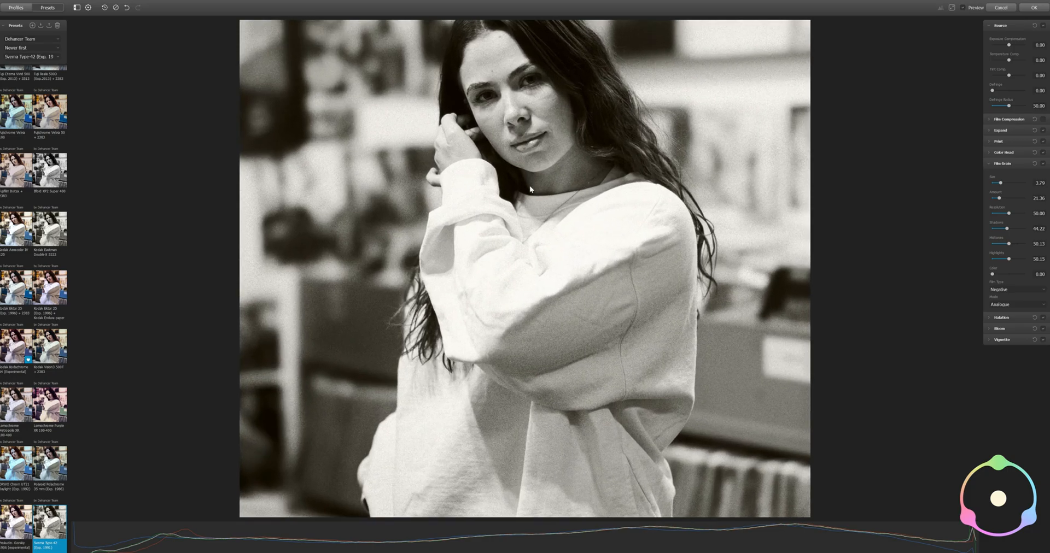
pyautogui.scroll(-5, 546, 222)
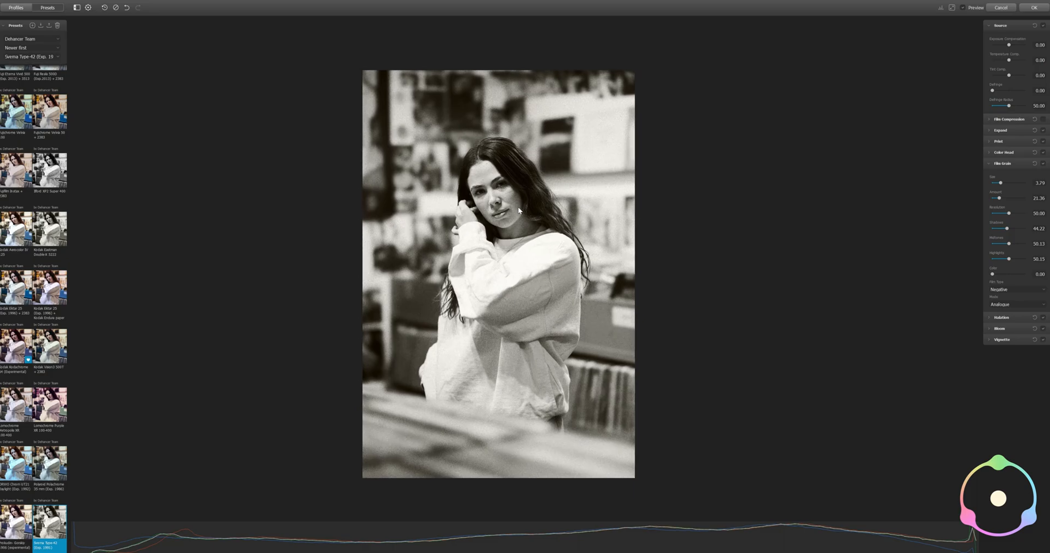
pyautogui.scroll(2, 518, 206)
pyautogui.scroll(-1, 520, 205)
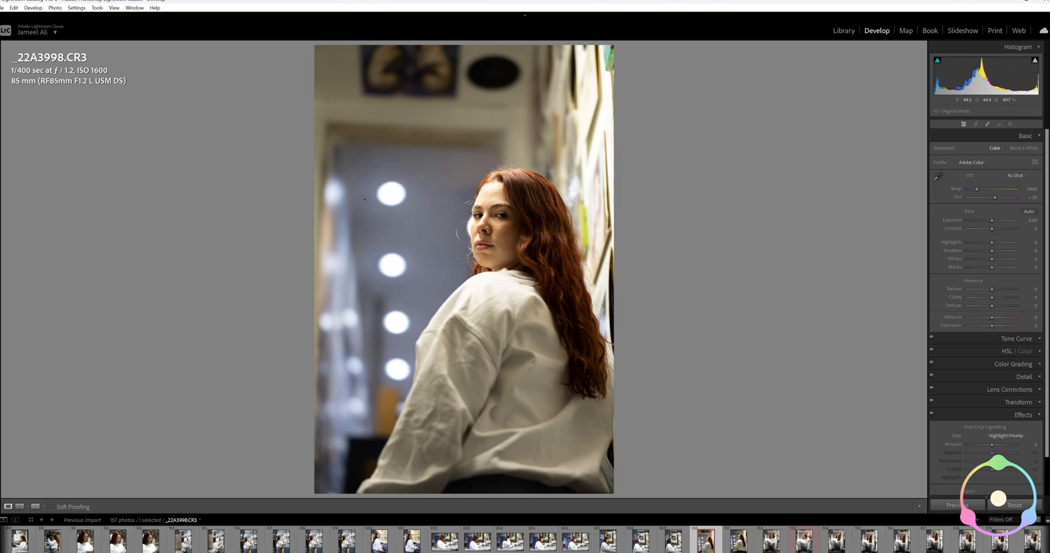
# Check the woman's face in _22A3998.CR3 at close range and open the photo in a maximized Dehancer window
pyautogui.click(394, 267)
pyautogui.moveTo(492, 235); pyautogui.dragTo(408, 280)
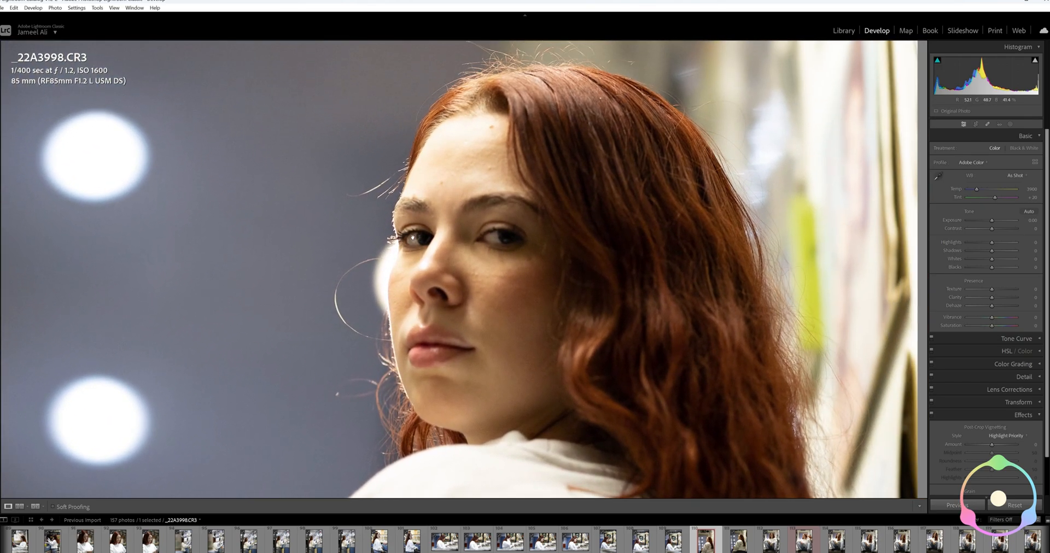
pyautogui.click(442, 242)
pyautogui.rightClick(471, 258)
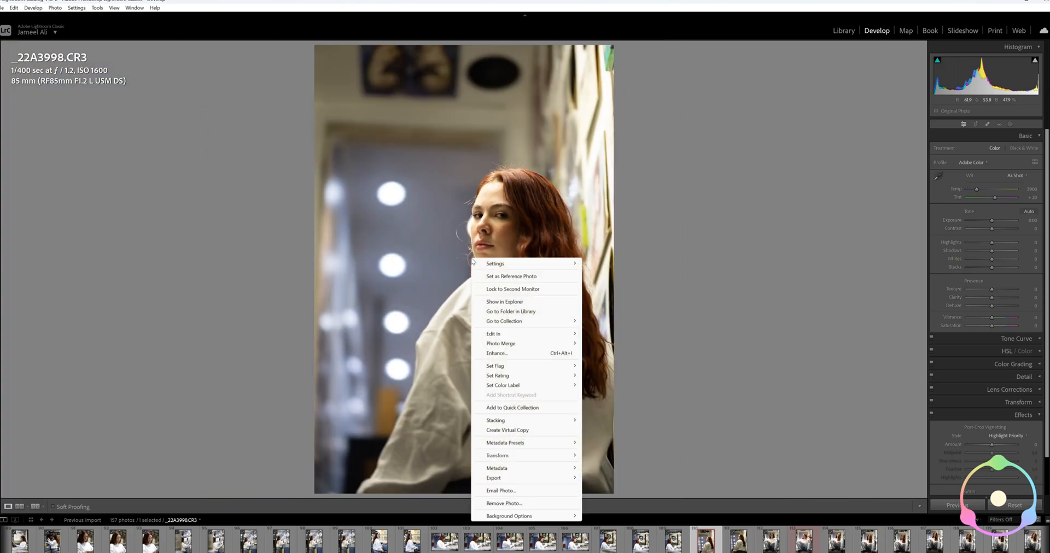
pyautogui.moveTo(510, 334)
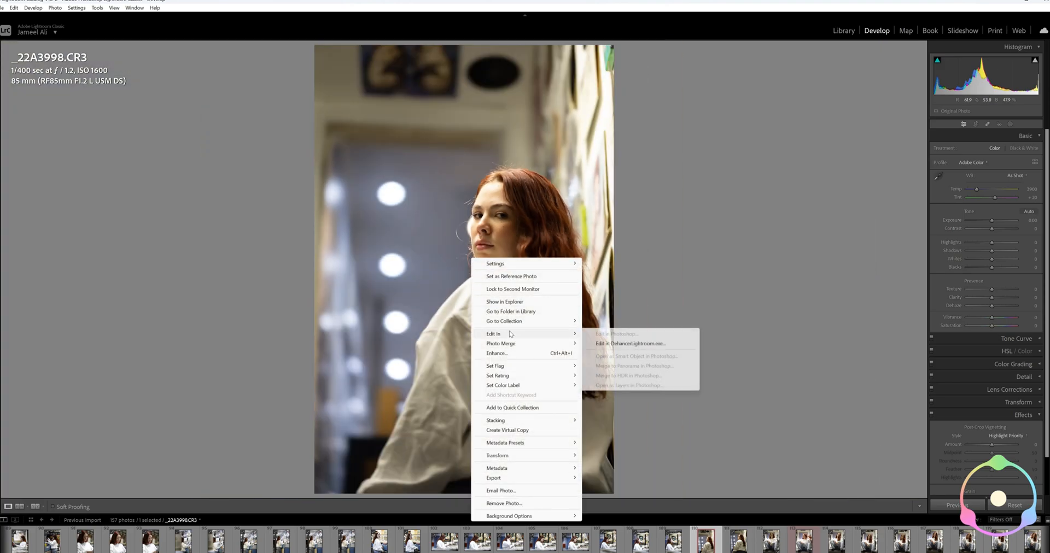
pyautogui.click(590, 343)
pyautogui.click(557, 332)
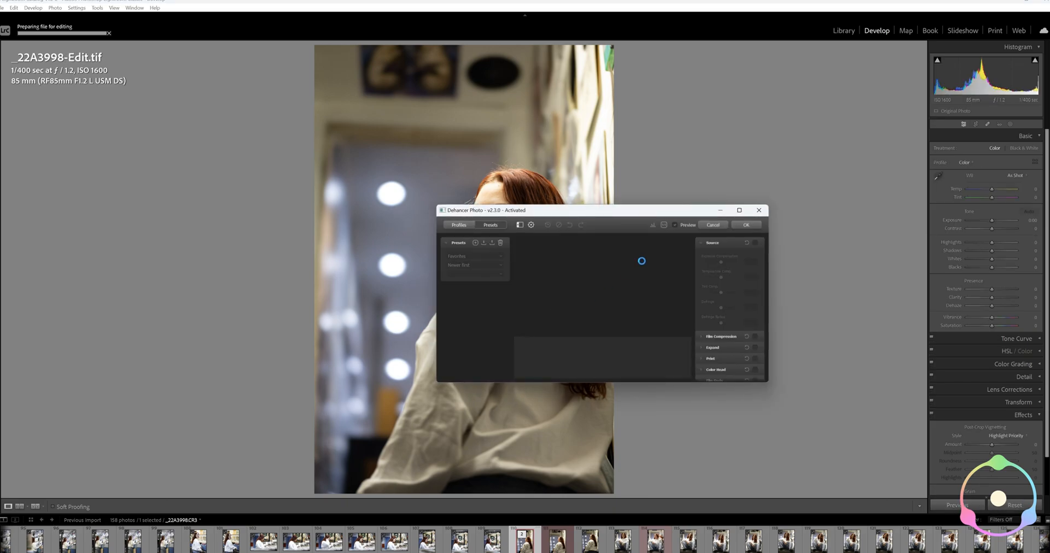
pyautogui.click(738, 210)
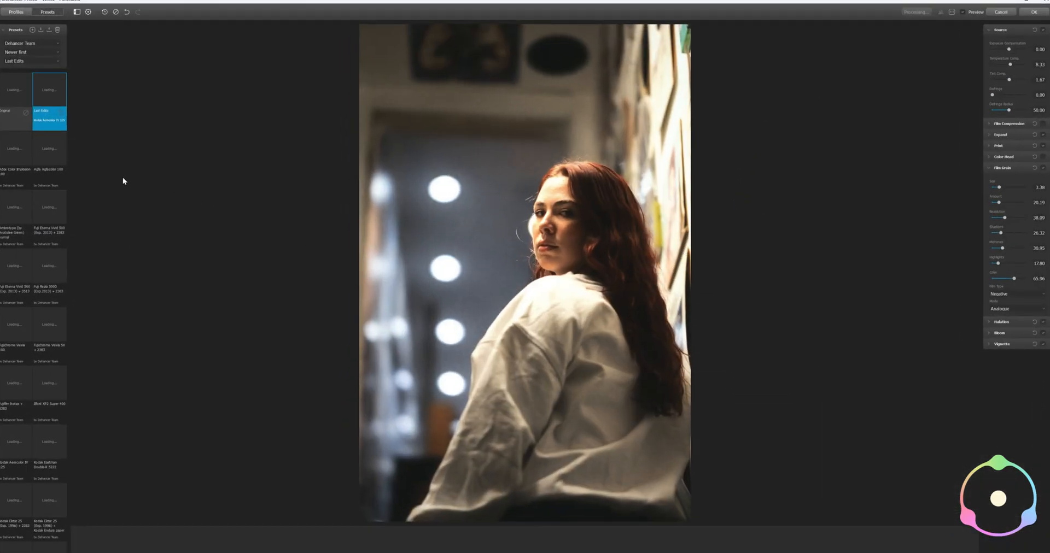
# Compare the original portrait with the Kodak Ektar 25 on Endura paper, Fuji Reala 500D and Fuji Eterna Vivid 500 (3513) presets
pyautogui.click(21, 101)
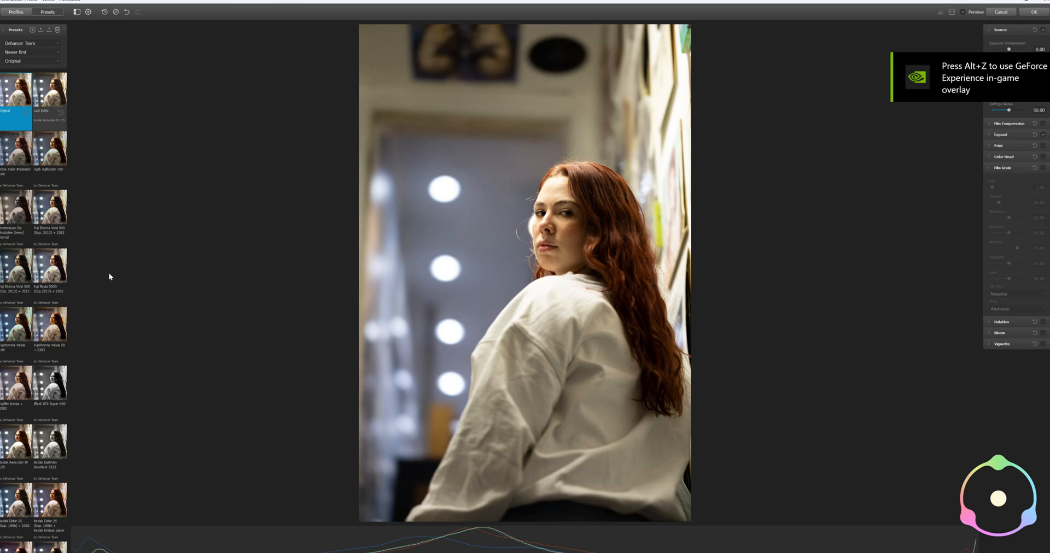
pyautogui.click(54, 512)
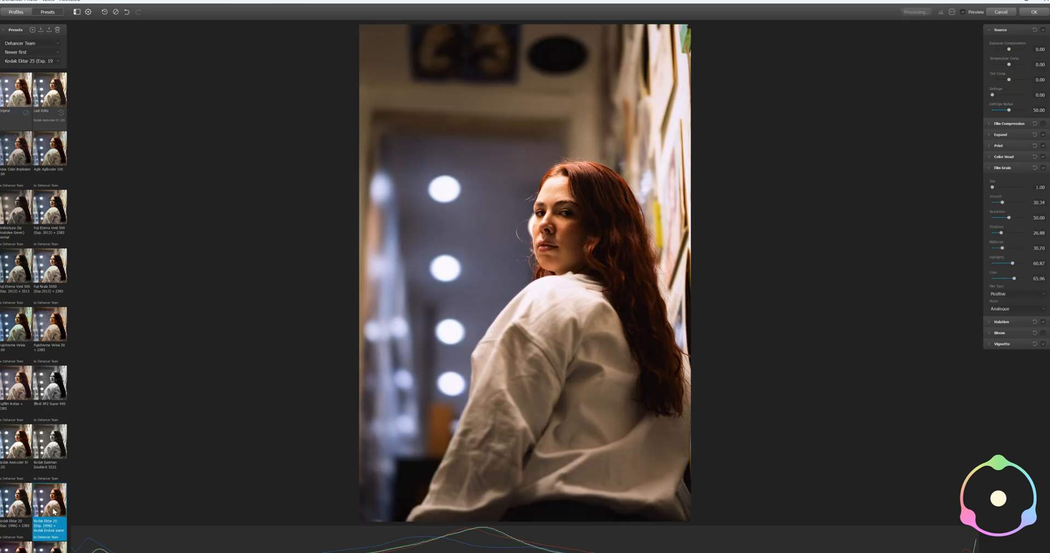
pyautogui.click(43, 275)
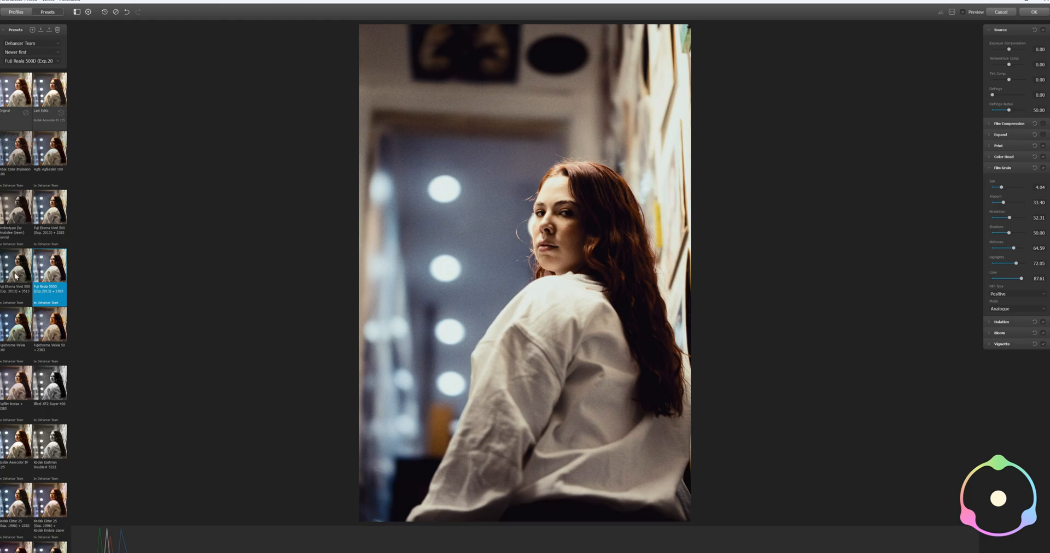
pyautogui.click(21, 272)
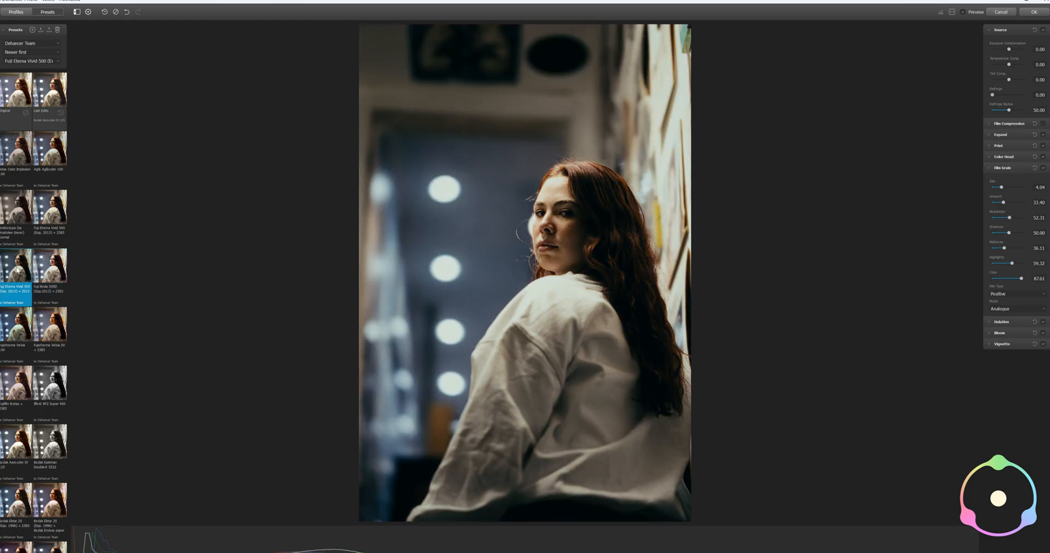
# Try the Ambrotype, Adox Color Implosion 100 and Agfa Agfacolor 100 presets on the portrait
pyautogui.click(17, 218)
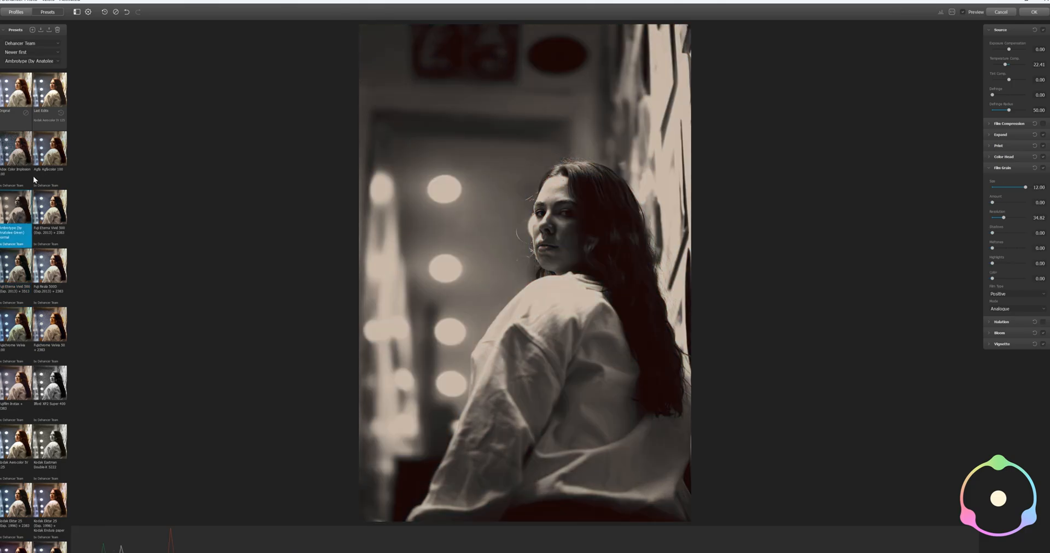
pyautogui.click(19, 159)
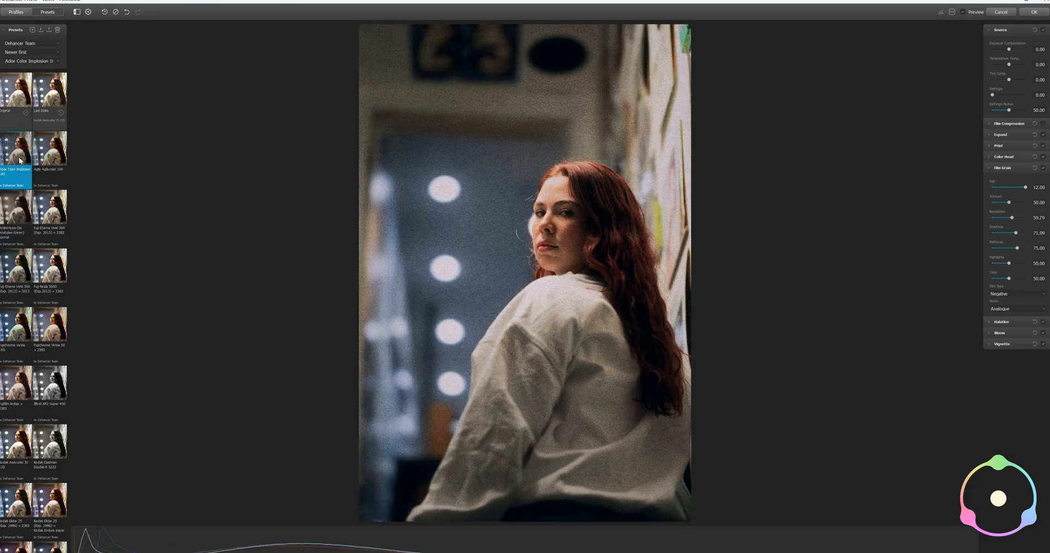
pyautogui.click(48, 156)
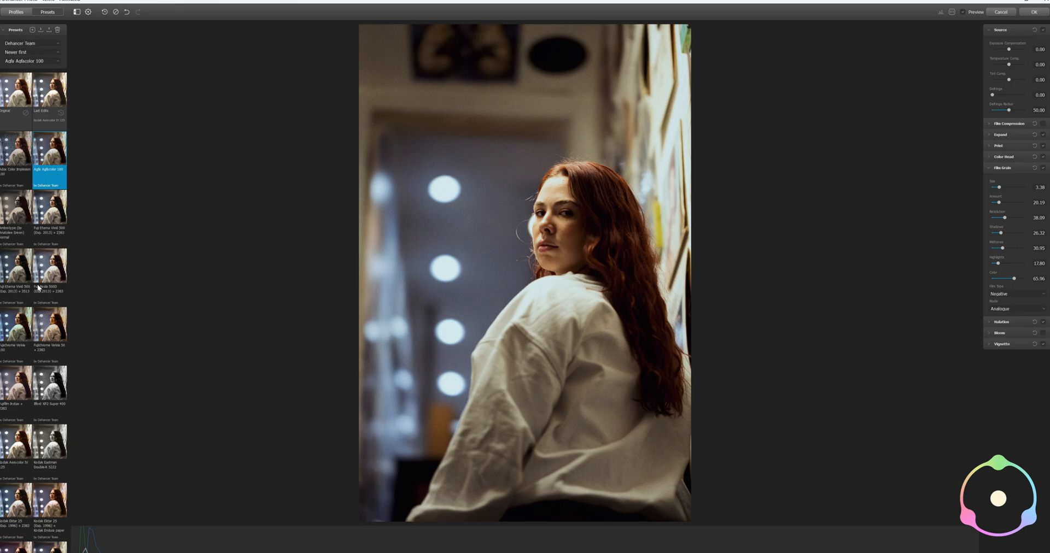
# Try both Kodak Ektar 25 presets, Kodak Kodachrome 64 and Kodak Vision3 500T on the portrait
pyautogui.scroll(-1, 38, 289)
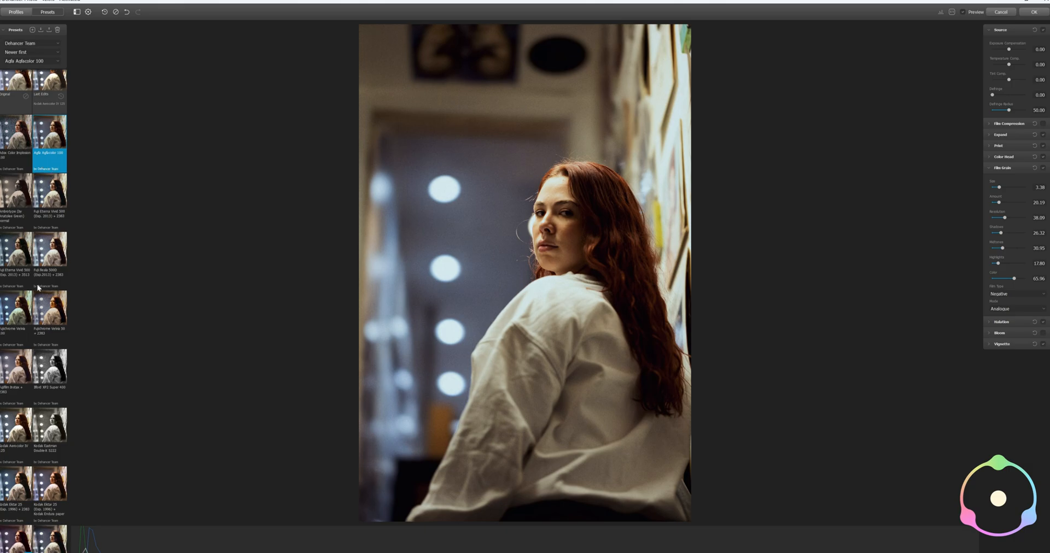
pyautogui.click(17, 489)
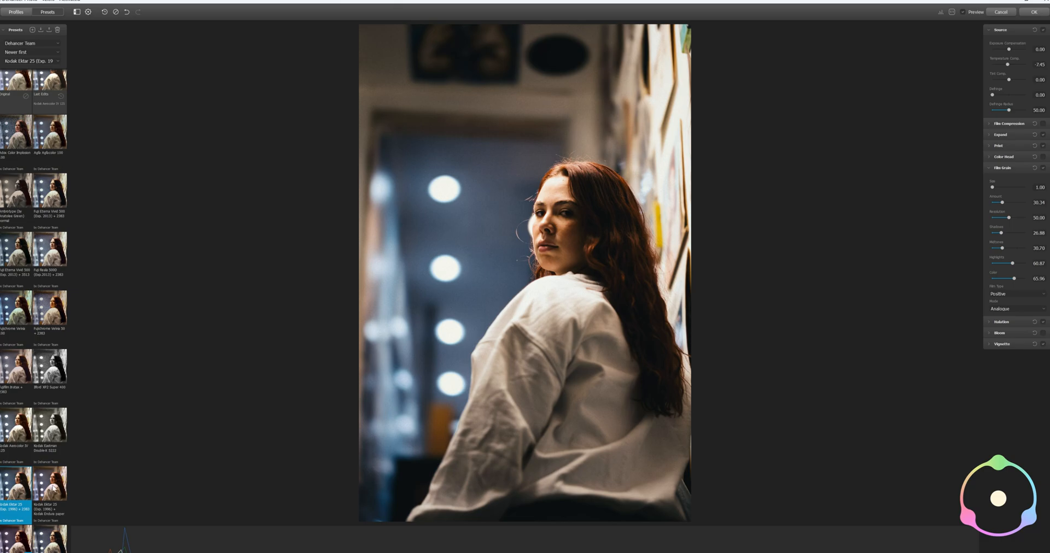
pyautogui.click(50, 490)
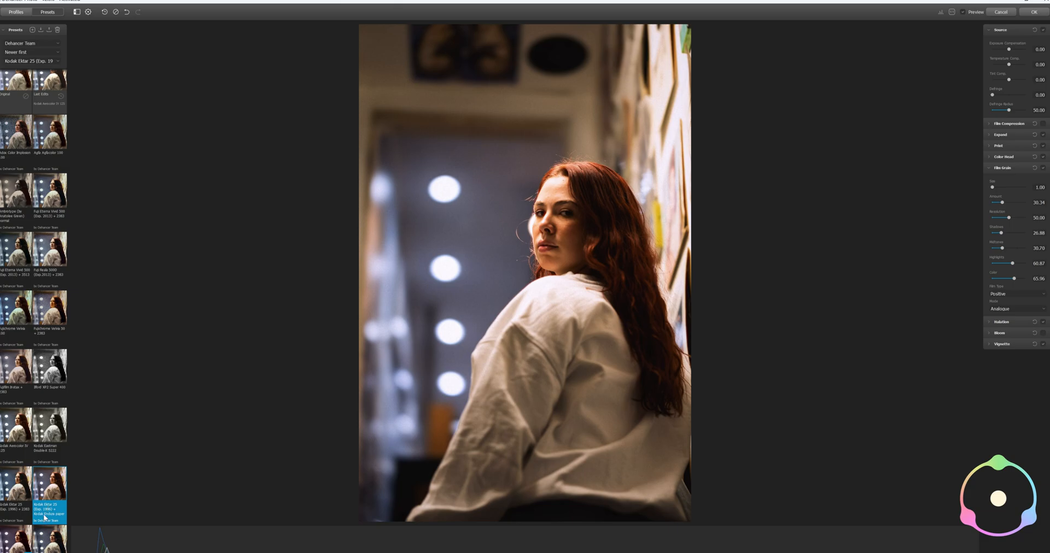
pyautogui.scroll(-1, 60, 494)
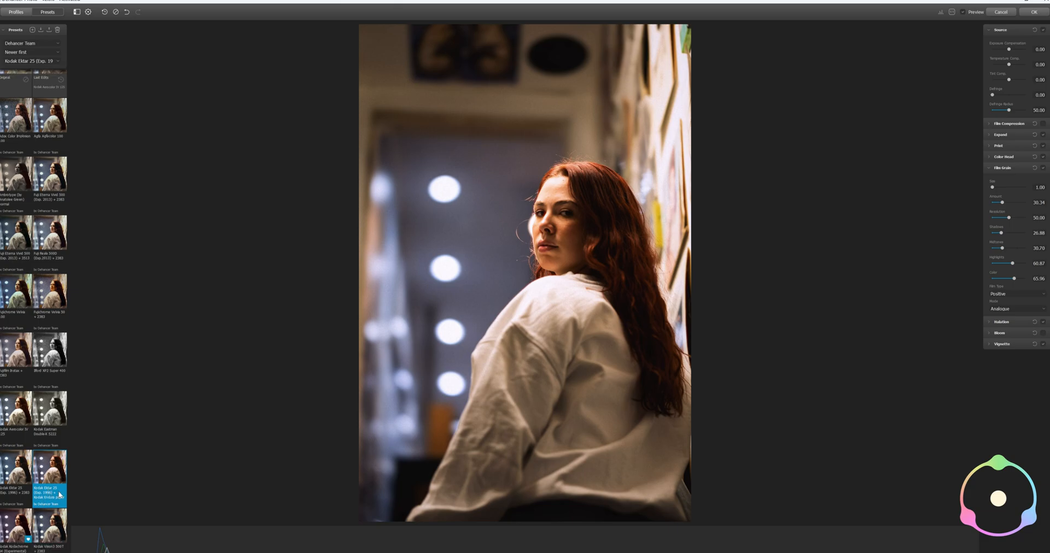
pyautogui.click(12, 530)
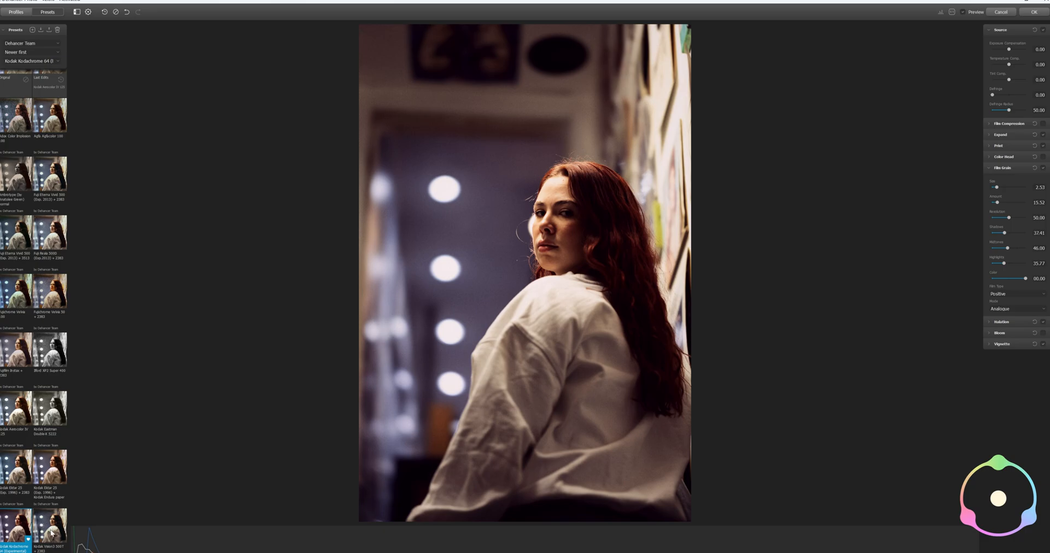
pyautogui.click(52, 531)
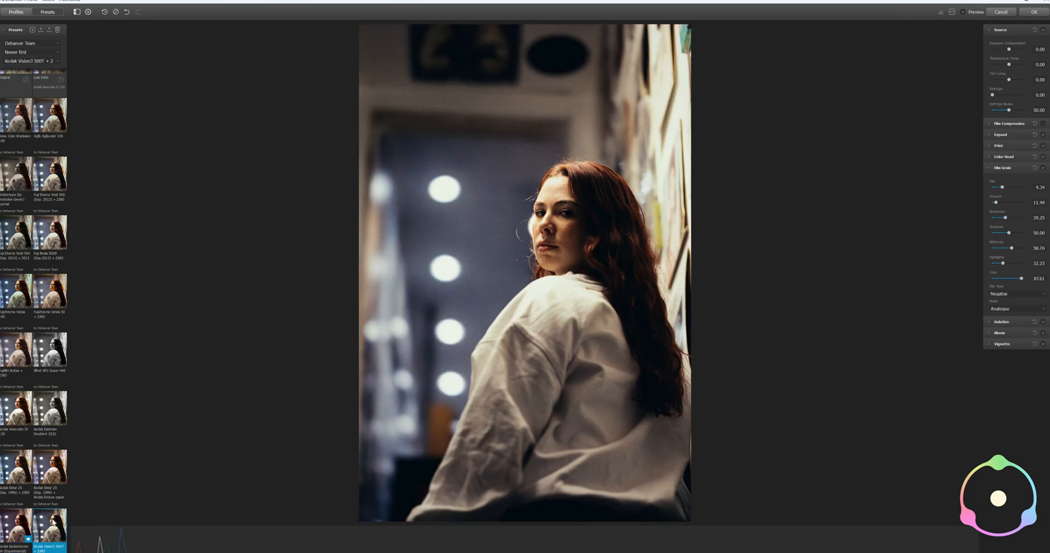
# Try the Lomochrome Metropolis and Lomochrome Purple XR presets on the portrait
pyautogui.scroll(-3, 39, 473)
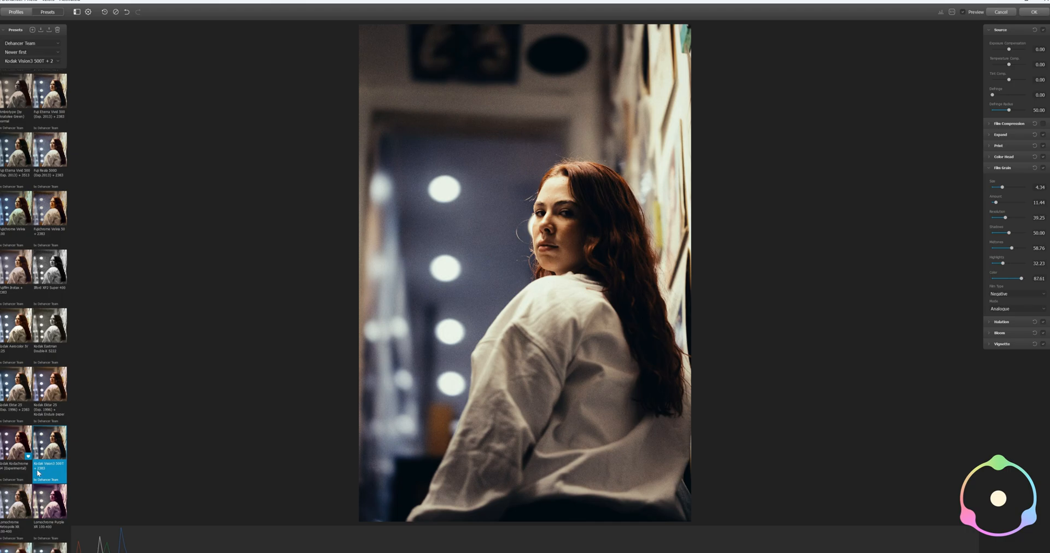
pyautogui.click(19, 510)
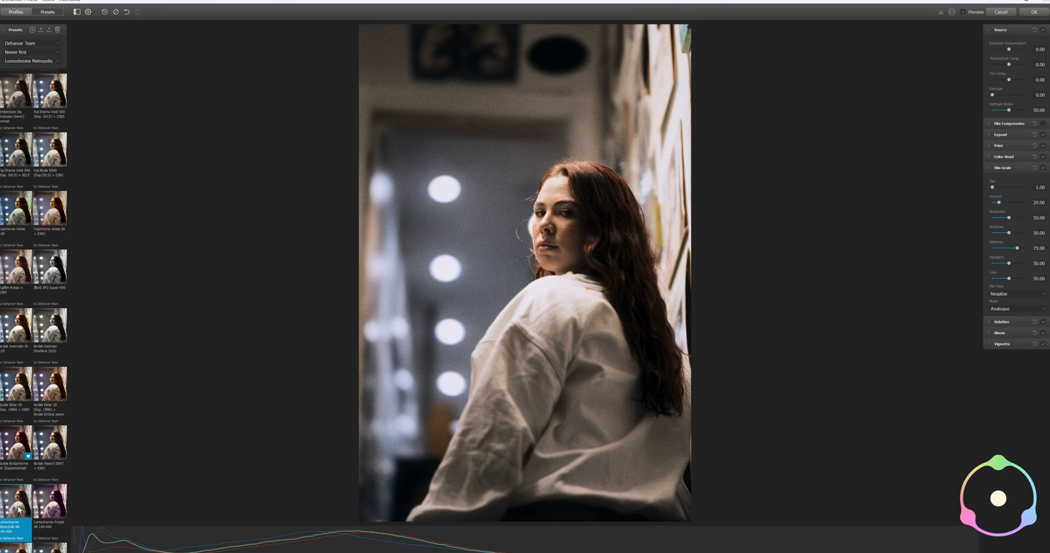
pyautogui.click(52, 506)
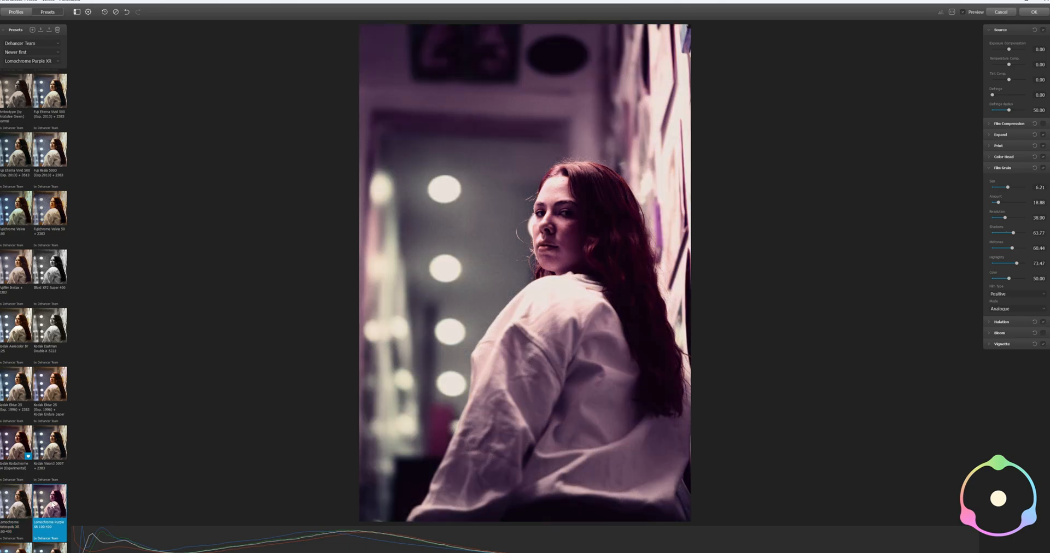
# Try the ORWO Chrom UT21, Polaroid Polachrome 35 mm, Prokudin-Gorsky 1906 and Svema Type-42 presets on the portrait
pyautogui.scroll(-2, 47, 462)
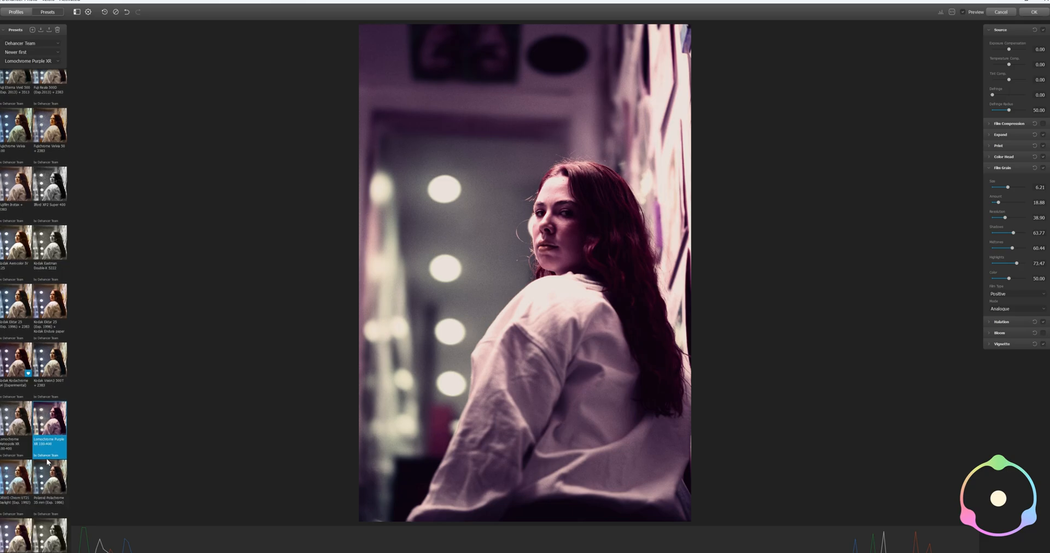
pyautogui.scroll(-1, 47, 462)
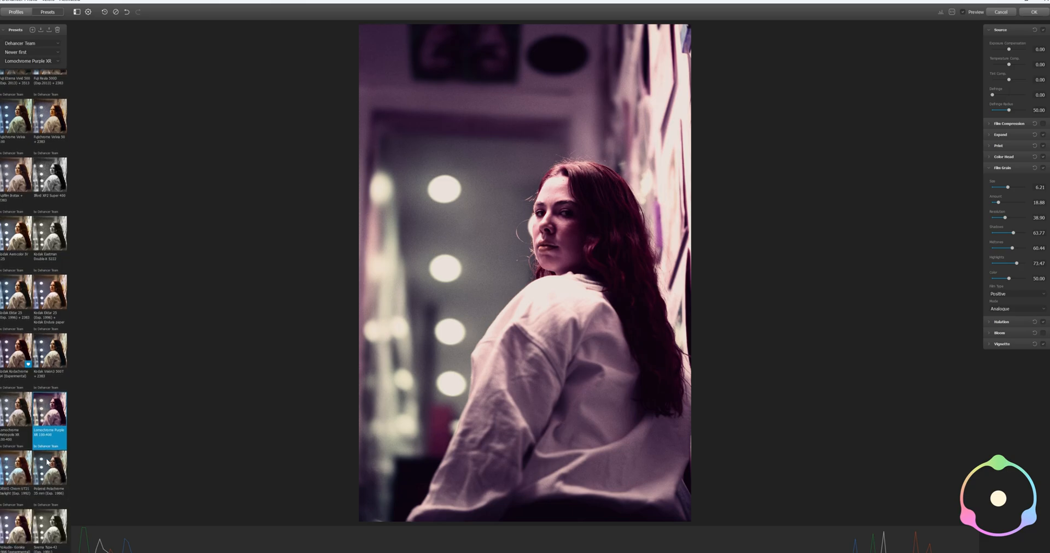
pyautogui.click(21, 473)
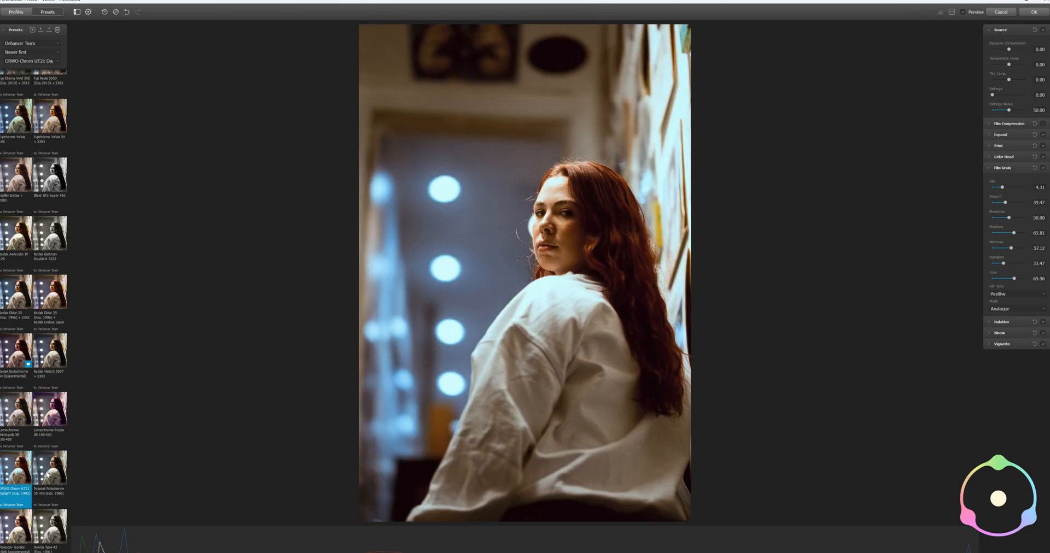
pyautogui.click(47, 476)
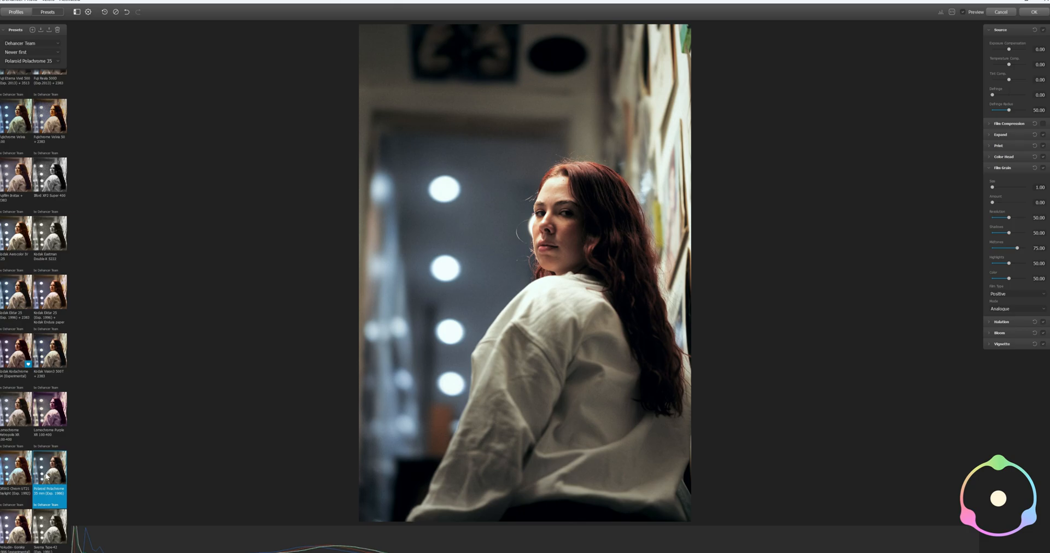
pyautogui.click(19, 525)
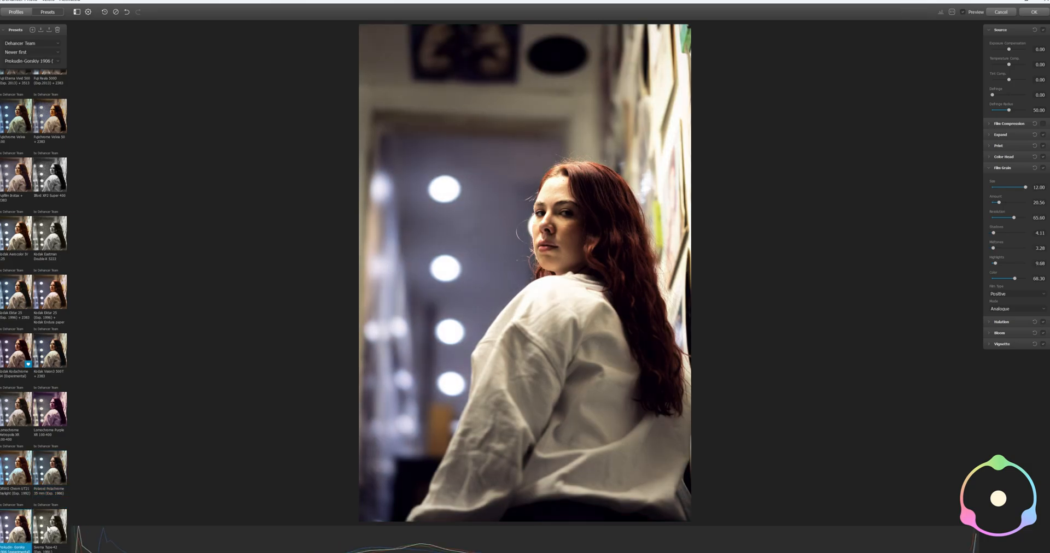
pyautogui.click(48, 530)
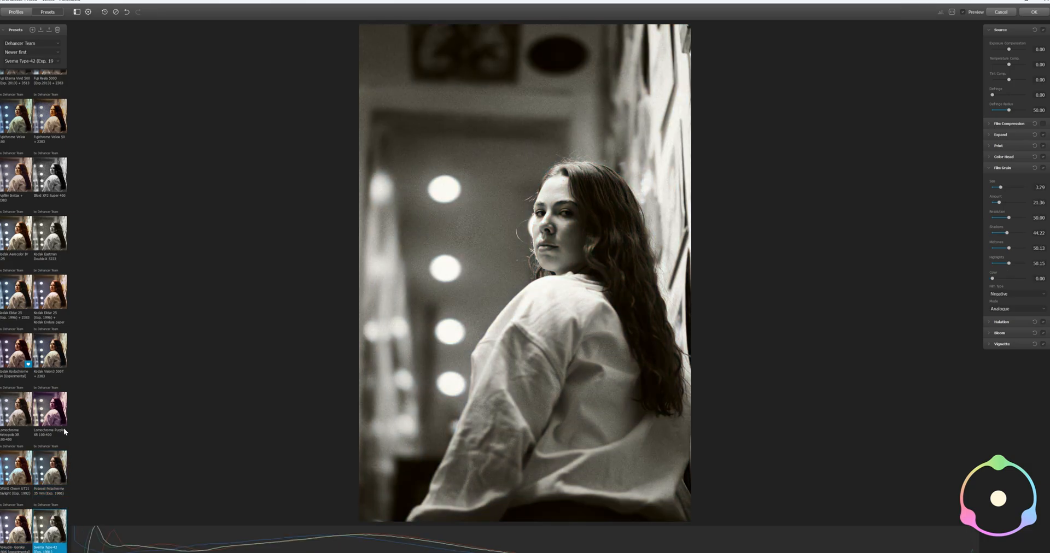
# Apply the Kodak Aerocolor IV 125 preset to the portrait and show its Halation settings instead of the Film Grain settings
pyautogui.scroll(2, 44, 465)
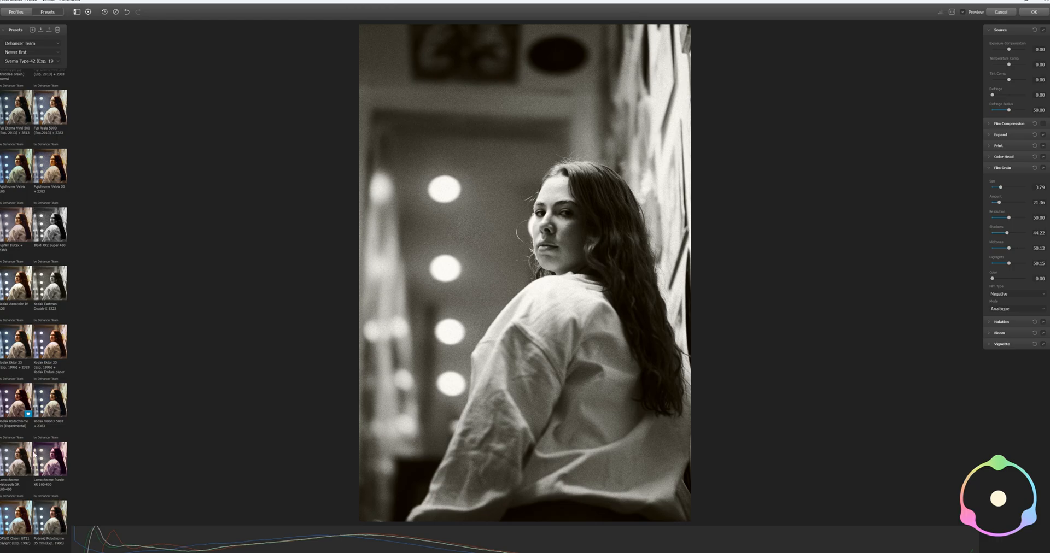
pyautogui.click(52, 343)
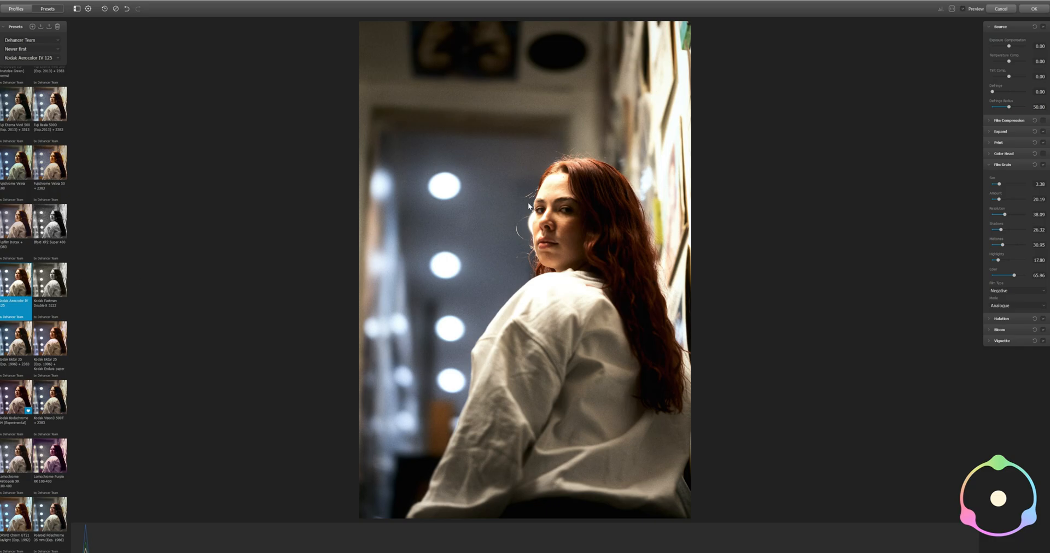
pyautogui.click(991, 165)
pyautogui.click(990, 176)
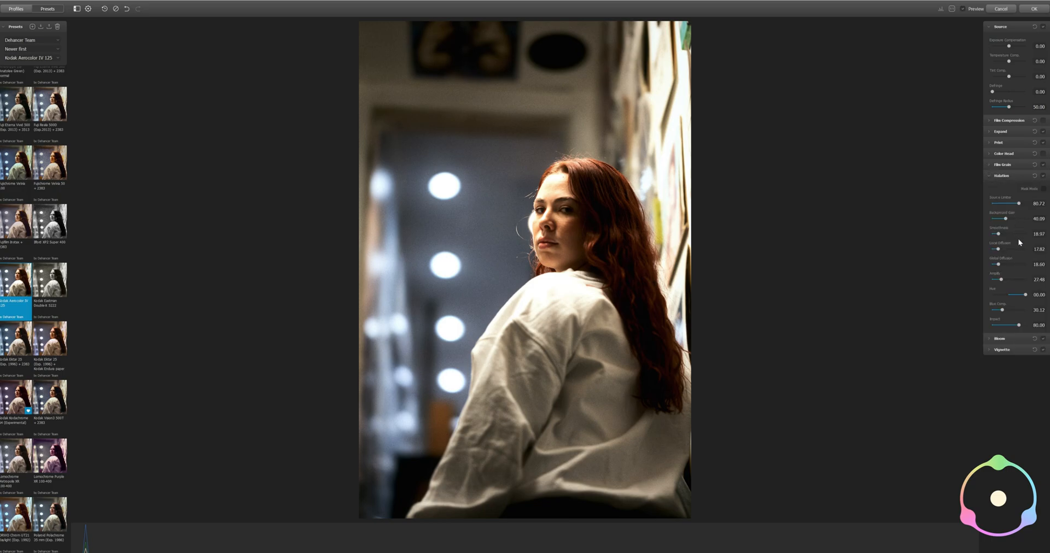
# Compare the minimum and maximum Halation Amplify on the woman's face and the background lights at close range
pyautogui.moveTo(1002, 278)
pyautogui.mouseDown()
pyautogui.moveTo(1016, 279)
pyautogui.moveTo(993, 280)
pyautogui.mouseUp()
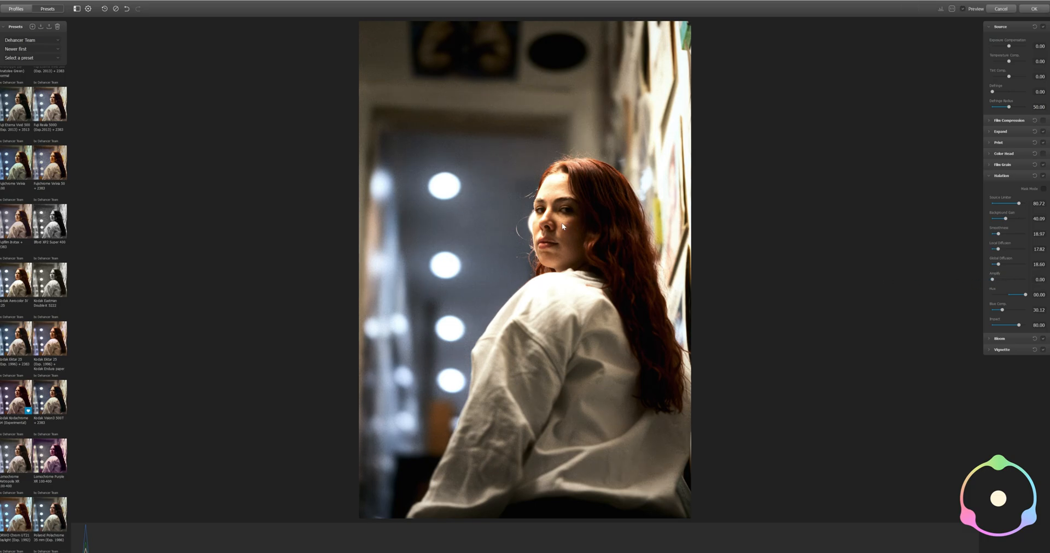
pyautogui.scroll(10, 558, 220)
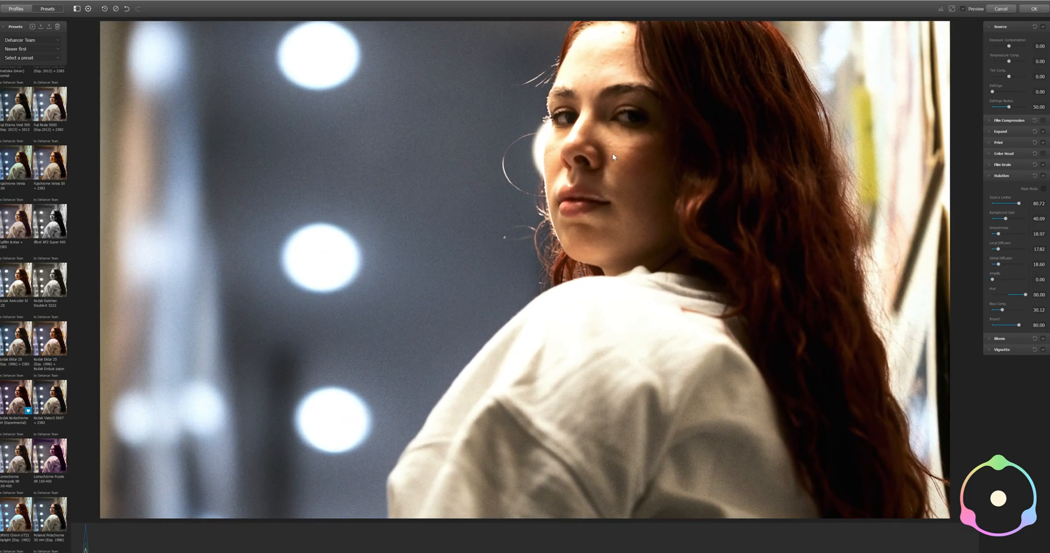
pyautogui.moveTo(612, 153); pyautogui.dragTo(502, 332)
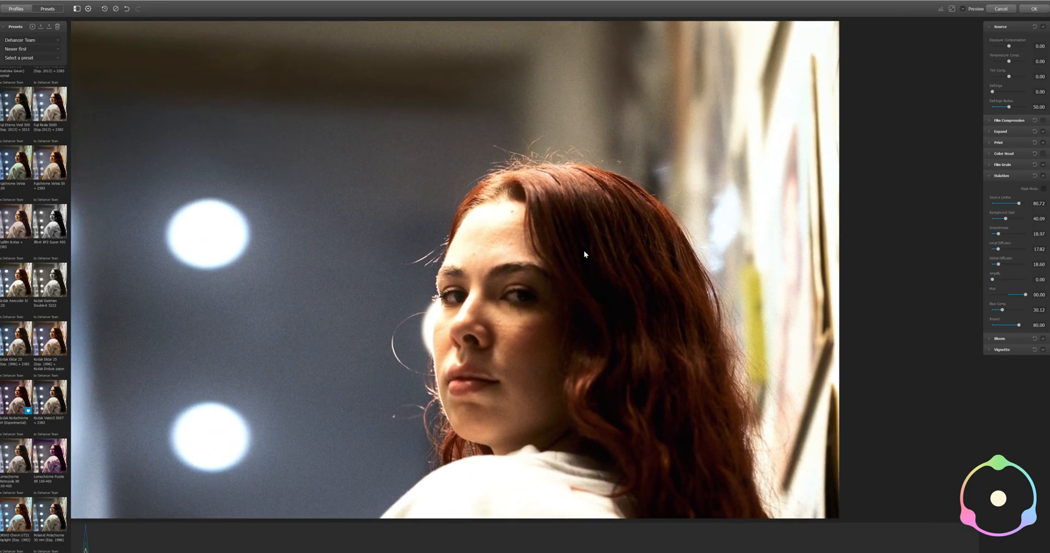
pyautogui.moveTo(584, 254); pyautogui.dragTo(610, 228)
pyautogui.moveTo(995, 279); pyautogui.dragTo(1032, 281)
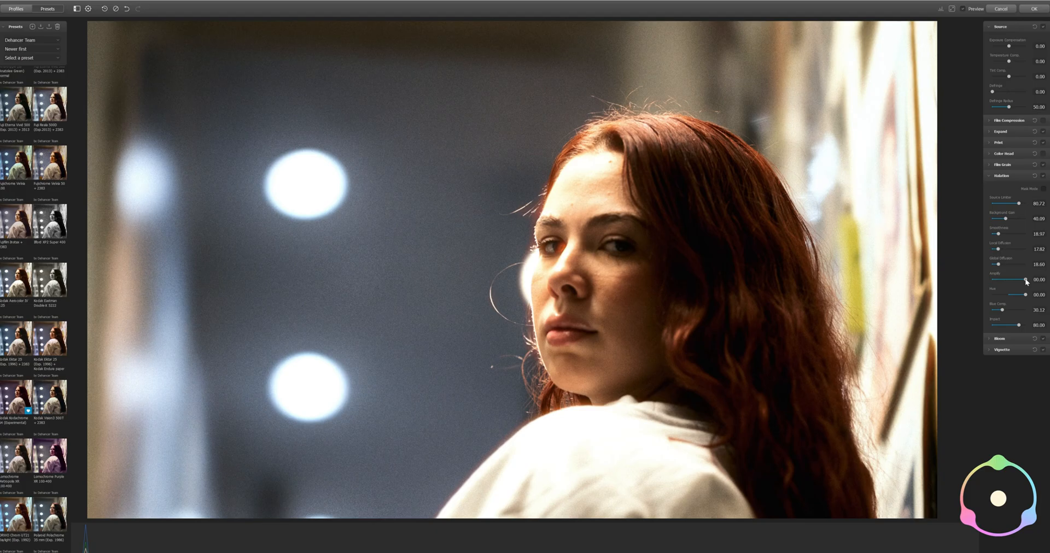
pyautogui.moveTo(1026, 280); pyautogui.dragTo(993, 283)
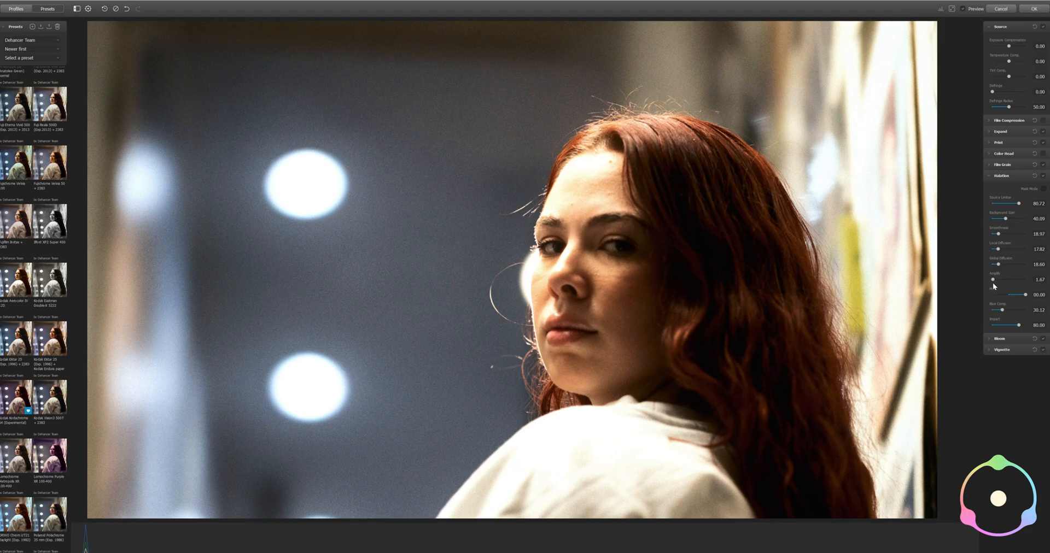
# Fine-tune the Halation Amplify to a low value near 14 and slightly adjust the Source Limiter
pyautogui.moveTo(992, 283); pyautogui.dragTo(996, 284)
pyautogui.moveTo(999, 283); pyautogui.dragTo(1000, 282)
pyautogui.moveTo(1000, 282); pyautogui.dragTo(998, 283)
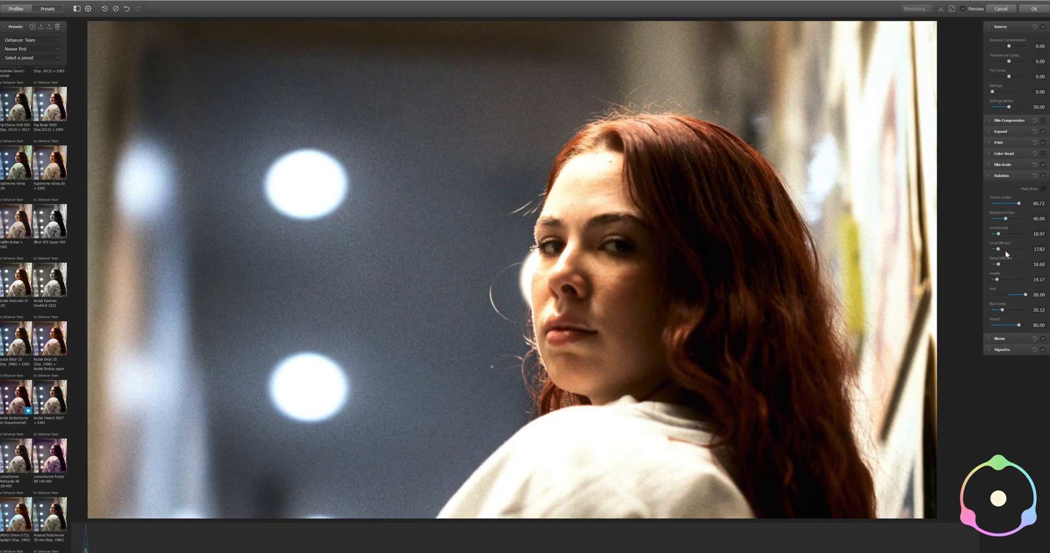
pyautogui.moveTo(999, 280); pyautogui.dragTo(996, 281)
pyautogui.moveTo(996, 282); pyautogui.dragTo(996, 281)
pyautogui.moveTo(1019, 204); pyautogui.dragTo(1017, 205)
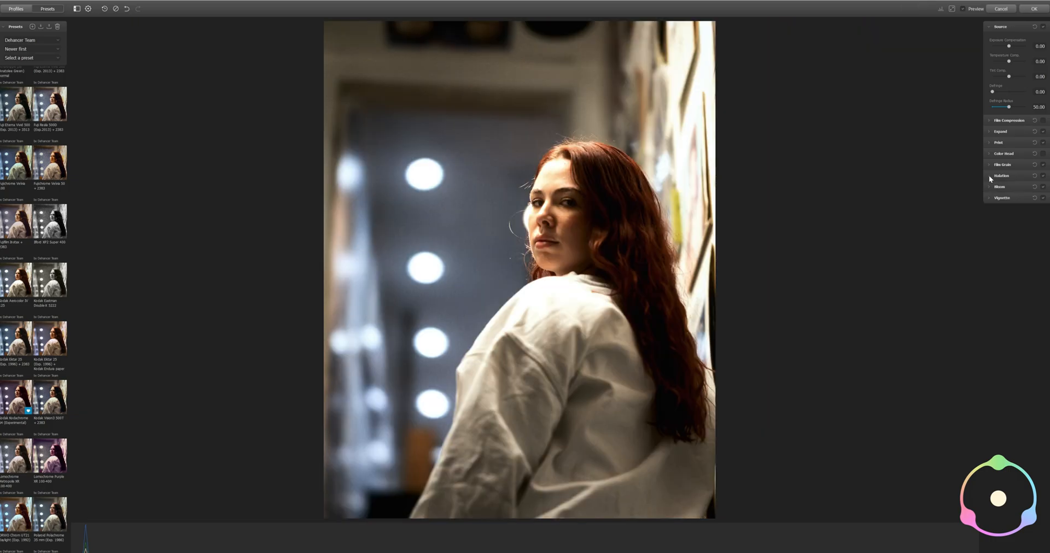
# Adjust the portrait's Bloom effect, setting Highlights to 58.33 and Amplify to 69.17 after trying the maximum Amplify
pyautogui.click(994, 186)
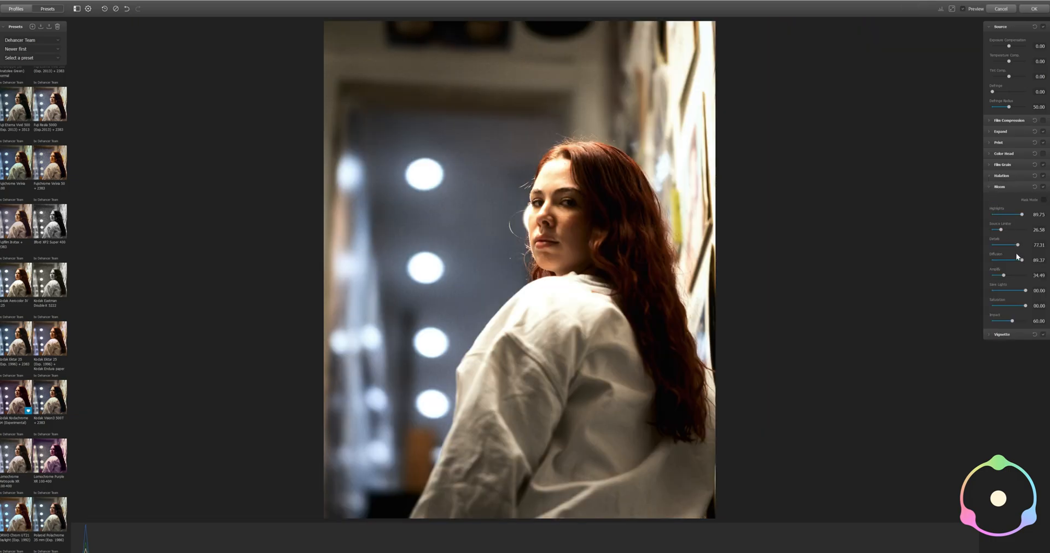
pyautogui.moveTo(1009, 275); pyautogui.dragTo(1027, 276)
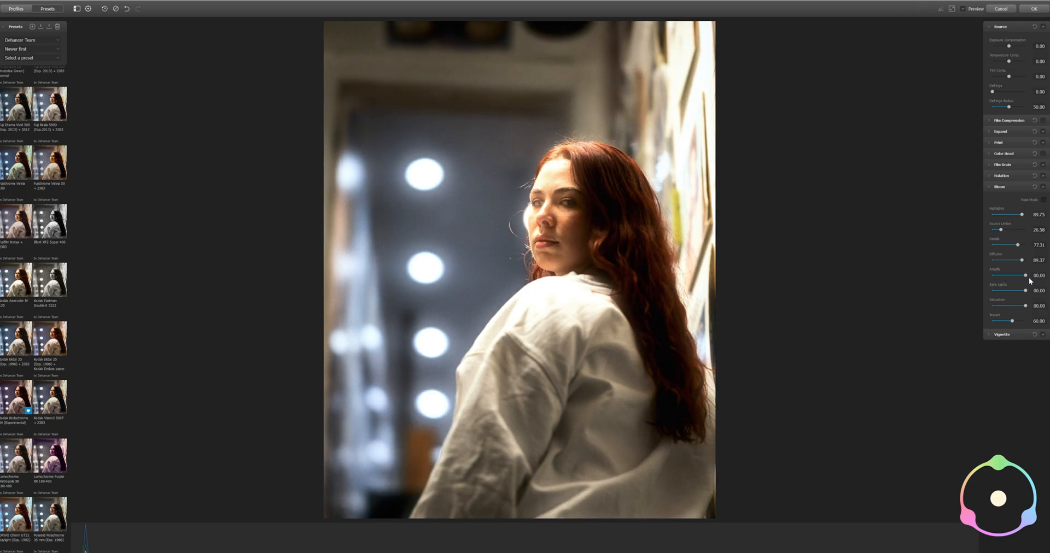
pyautogui.moveTo(1027, 276)
pyautogui.mouseDown()
pyautogui.moveTo(998, 277)
pyautogui.moveTo(1021, 282)
pyautogui.moveTo(1009, 282)
pyautogui.mouseUp()
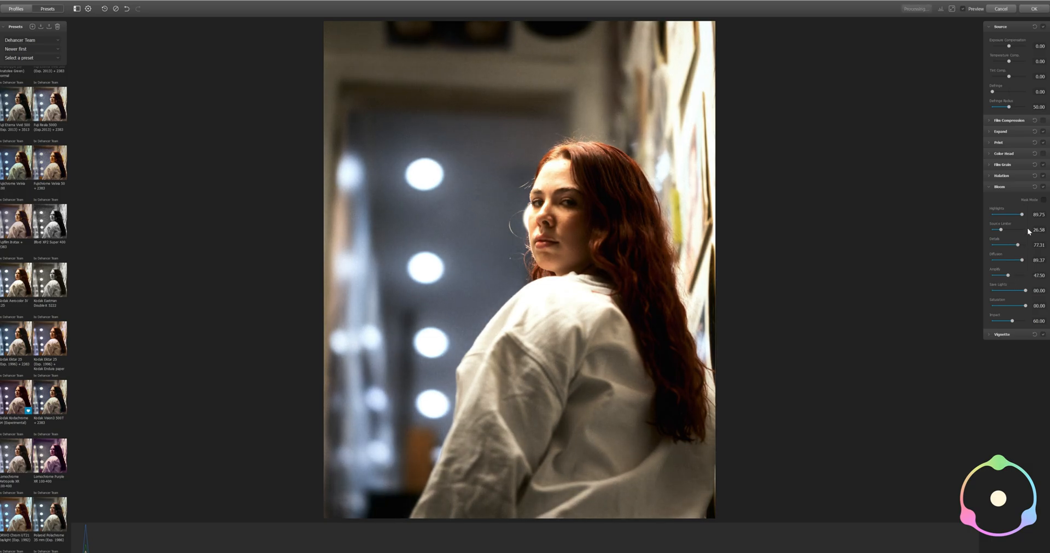
pyautogui.moveTo(1025, 212)
pyautogui.mouseDown()
pyautogui.moveTo(996, 218)
pyautogui.moveTo(1012, 220)
pyautogui.mouseUp()
pyautogui.moveTo(1009, 276); pyautogui.dragTo(1016, 277)
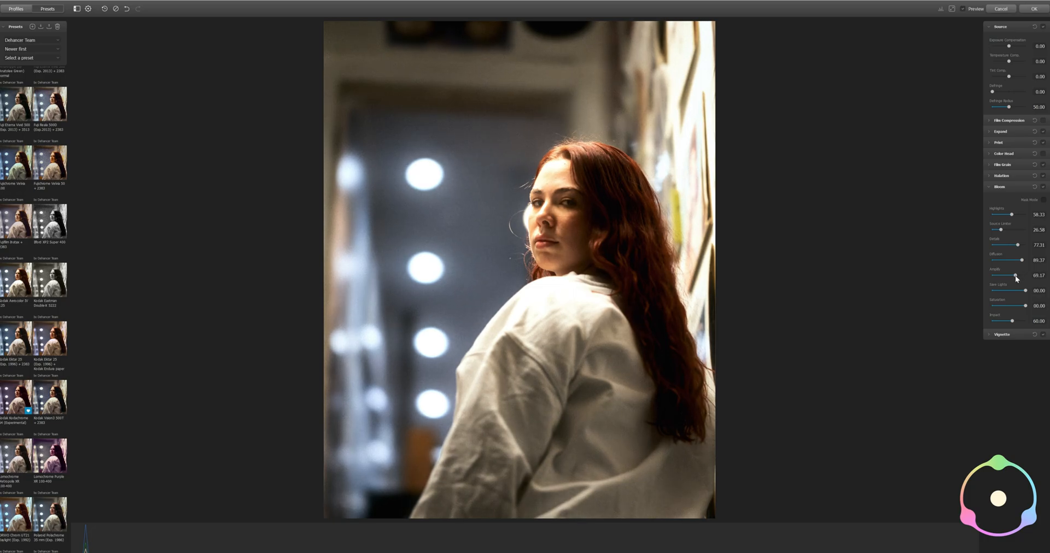
# Refine the portrait's Bloom by setting Diffusion to 75, Amplify to its maximum and Impact to a lower strength
pyautogui.moveTo(1023, 260)
pyautogui.mouseDown()
pyautogui.moveTo(1009, 260)
pyautogui.moveTo(1017, 261)
pyautogui.mouseUp()
pyautogui.moveTo(1014, 322); pyautogui.dragTo(1002, 323)
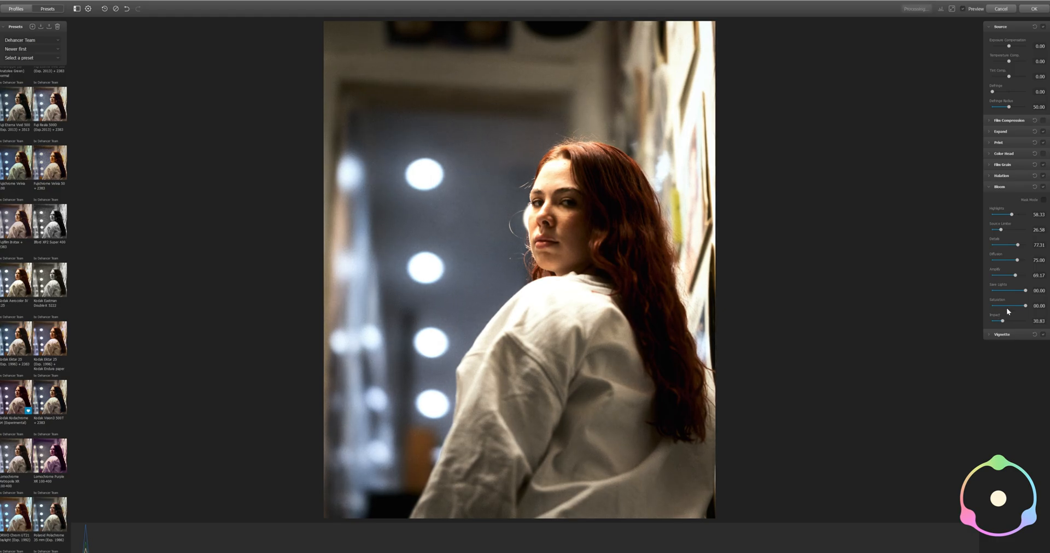
pyautogui.moveTo(1017, 276); pyautogui.dragTo(1026, 278)
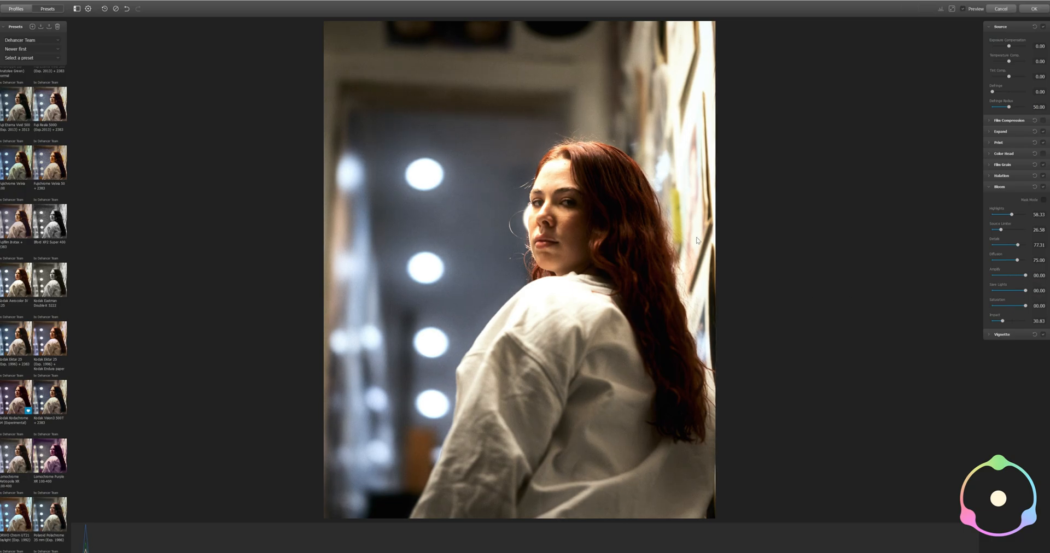
pyautogui.moveTo(1003, 324)
pyautogui.mouseDown()
pyautogui.moveTo(1030, 327)
pyautogui.moveTo(996, 324)
pyautogui.moveTo(1006, 324)
pyautogui.mouseUp()
pyautogui.click(991, 188)
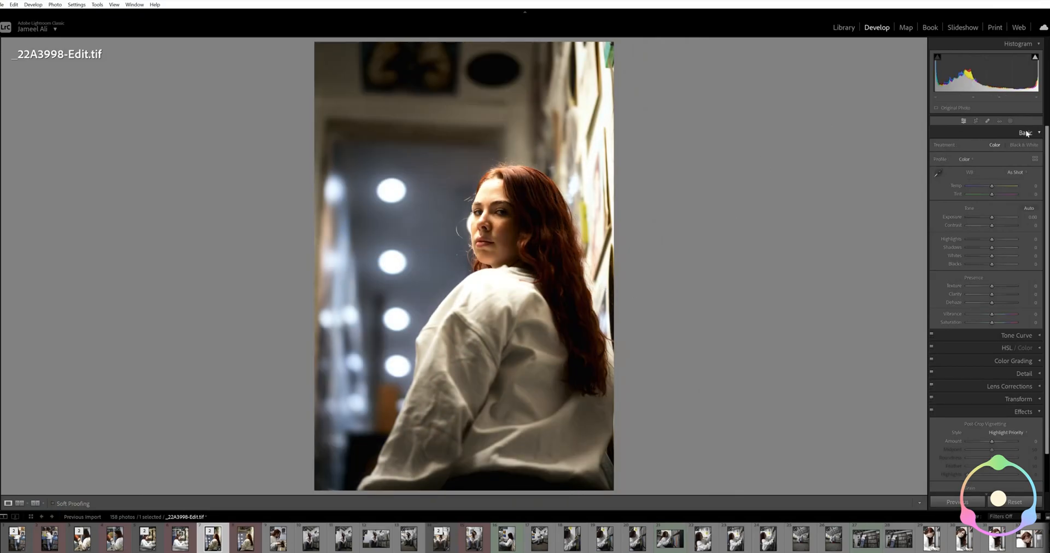
# Brush a mask over the woman's face, raise its Shadows to 71 and slightly increase its Exposure
pyautogui.click(1011, 121)
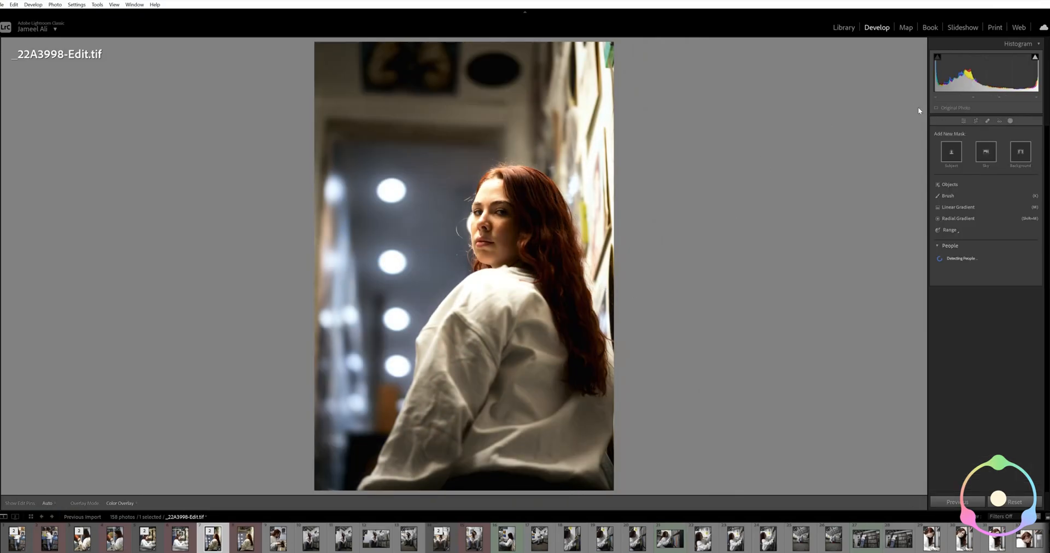
pyautogui.click(949, 197)
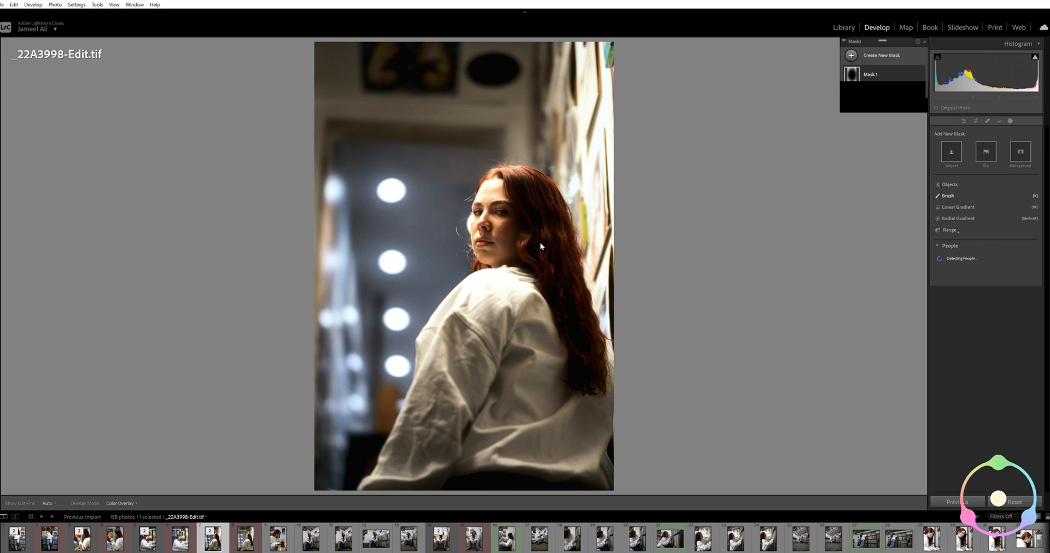
pyautogui.moveTo(491, 242)
pyautogui.mouseDown()
pyautogui.moveTo(503, 200)
pyautogui.moveTo(507, 223)
pyautogui.moveTo(496, 243)
pyautogui.moveTo(481, 237)
pyautogui.moveTo(517, 245)
pyautogui.mouseUp()
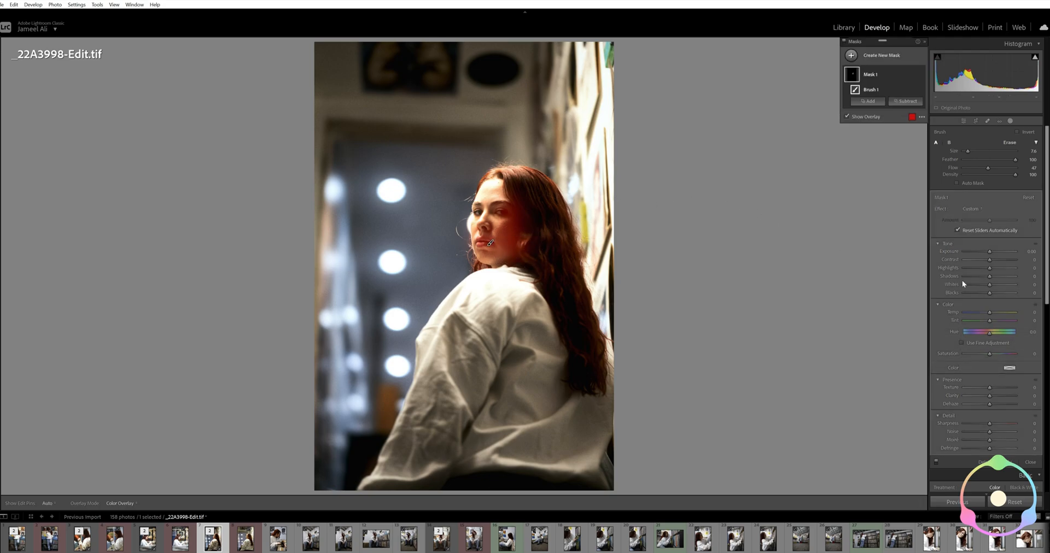
pyautogui.moveTo(989, 276)
pyautogui.mouseDown()
pyautogui.moveTo(1008, 277)
pyautogui.moveTo(996, 252)
pyautogui.mouseUp()
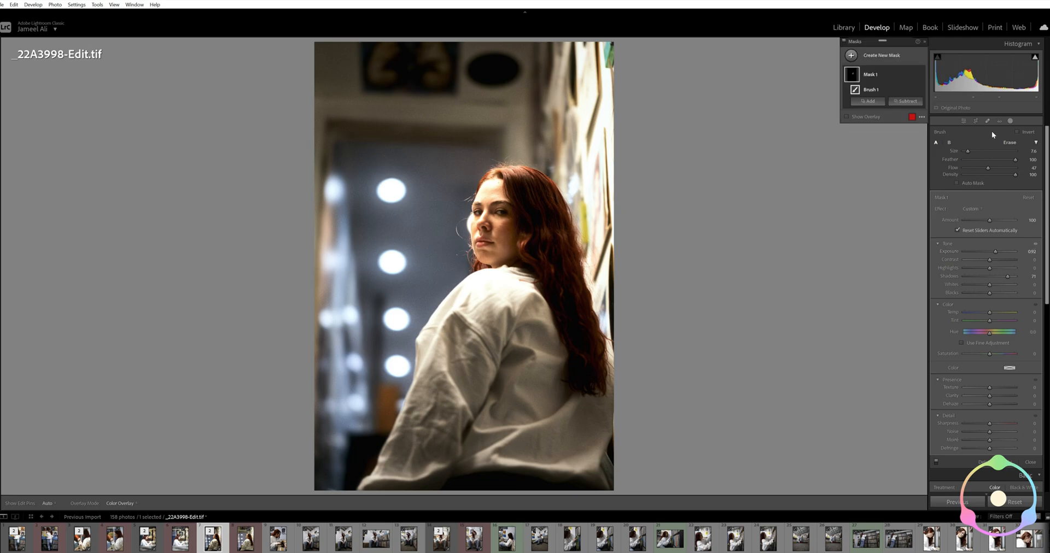
# Add an inverted radial gradient mask around the woman's upper body and lower its Exposure to −0.31
pyautogui.click(852, 57)
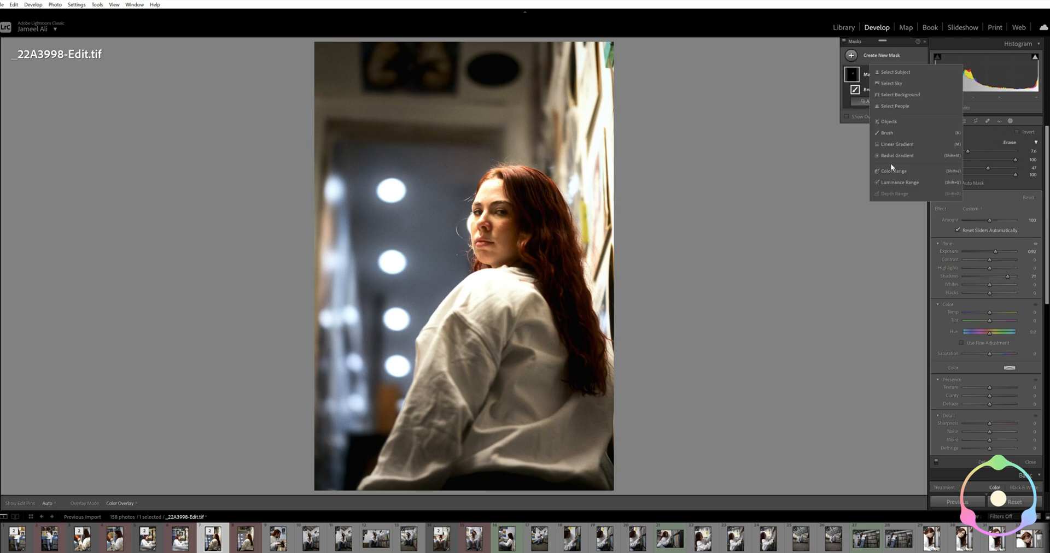
pyautogui.click(890, 158)
pyautogui.moveTo(493, 273)
pyautogui.mouseDown()
pyautogui.moveTo(539, 384)
pyautogui.moveTo(602, 430)
pyautogui.mouseUp()
pyautogui.moveTo(525, 334); pyautogui.dragTo(532, 356)
pyautogui.click(1018, 132)
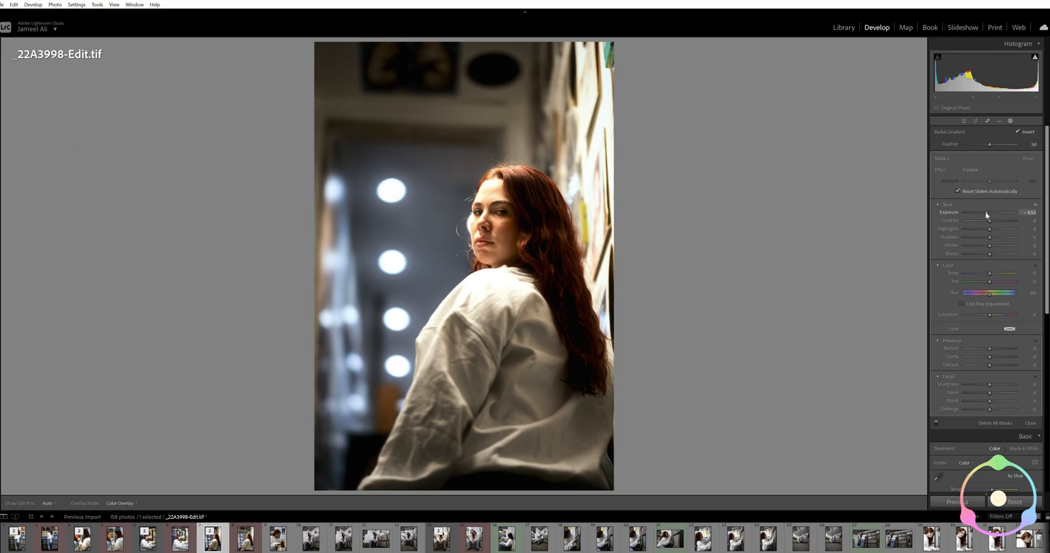
pyautogui.moveTo(989, 212); pyautogui.dragTo(987, 211)
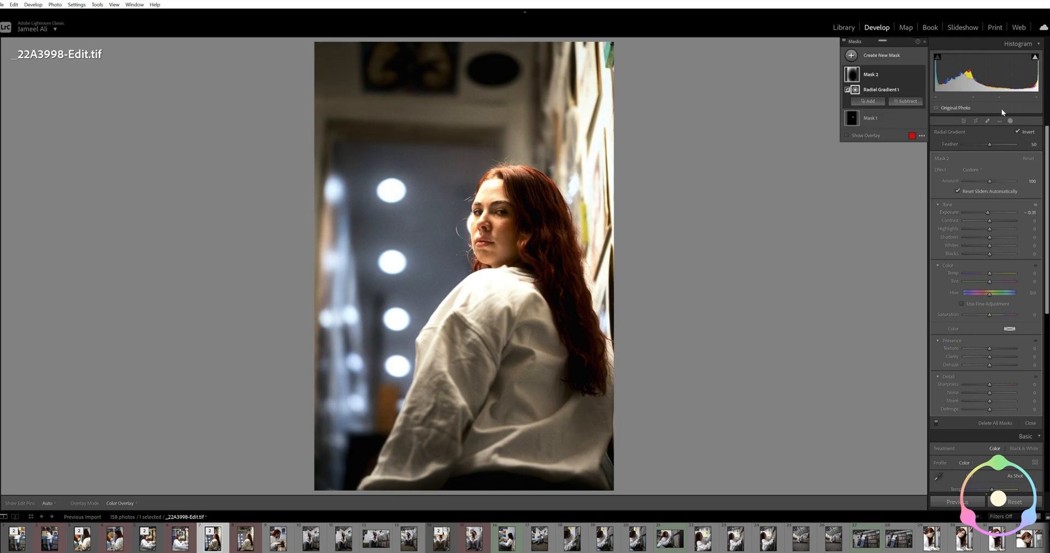
# Finish masking and start exporting the edited portrait
pyautogui.click(1011, 122)
pyautogui.rightClick(487, 250)
pyautogui.moveTo(529, 474)
pyautogui.click(631, 479)
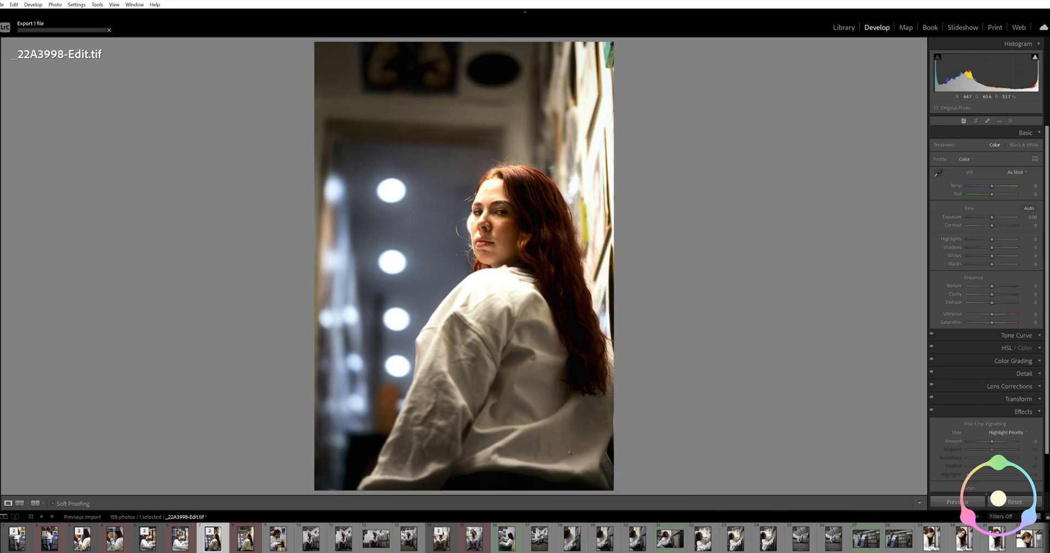
# Compare the edited portrait _22A3998-Edit.tif with its unedited original _22A3998.CR3
pyautogui.click(244, 536)
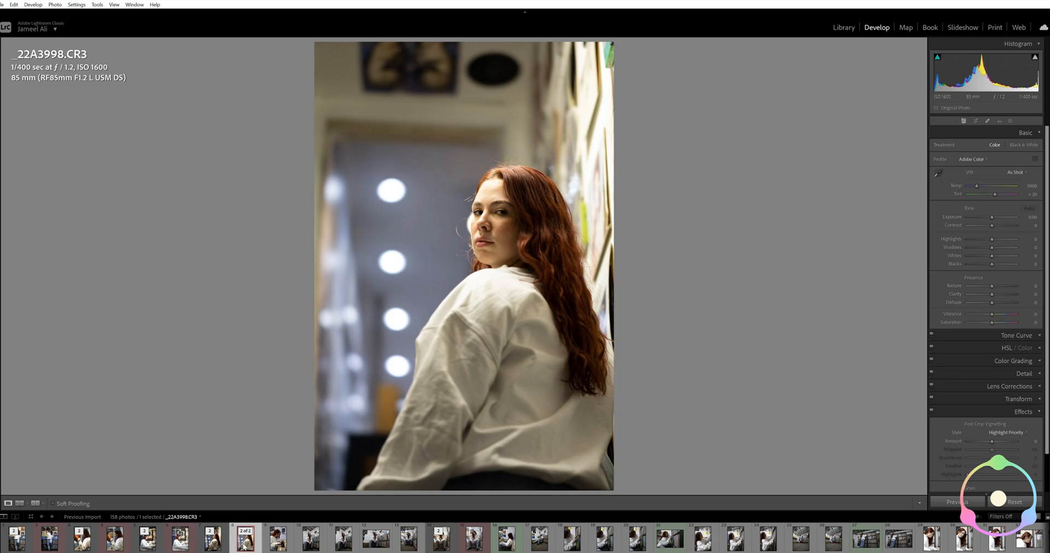
pyautogui.click(212, 545)
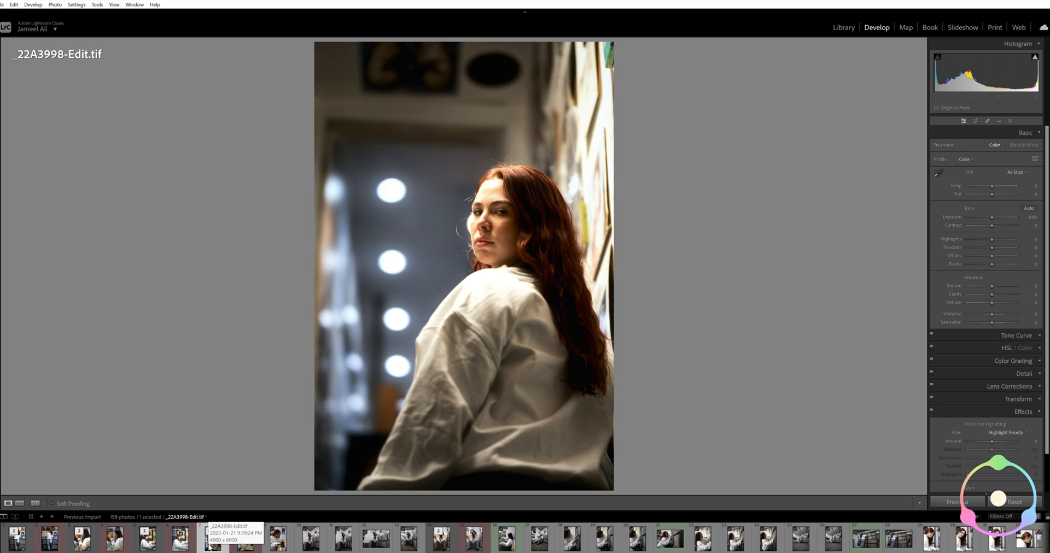
pyautogui.rightClick(241, 548)
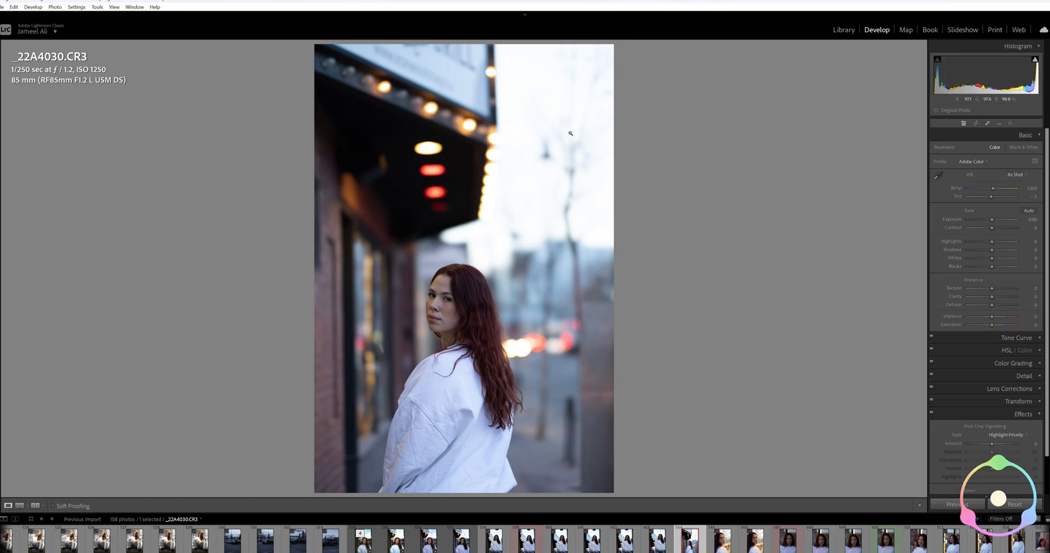
# Mask the sky in the street portrait _22A4030.CR3 and reduce the mask's Highlights to −76
pyautogui.click(1007, 122)
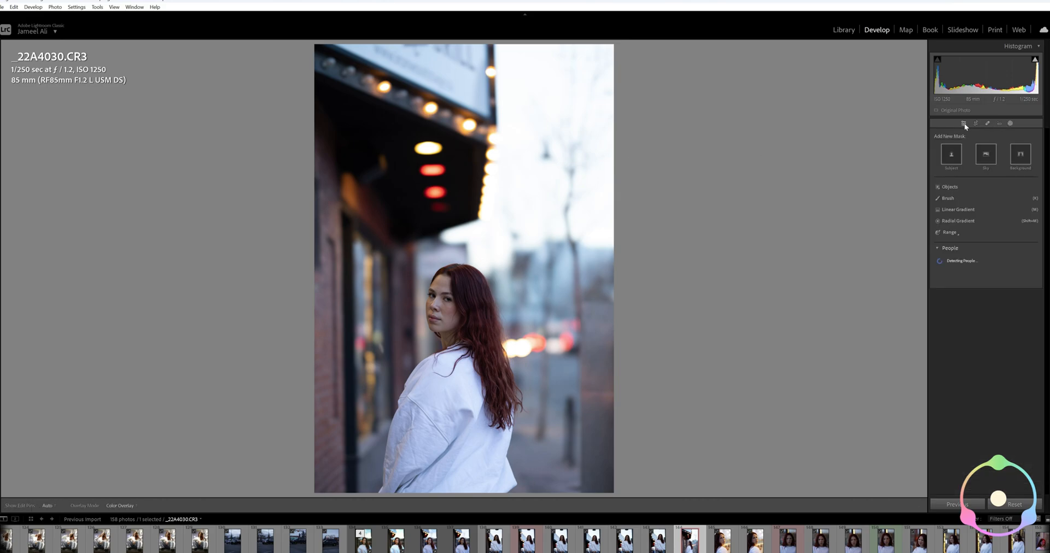
pyautogui.click(984, 154)
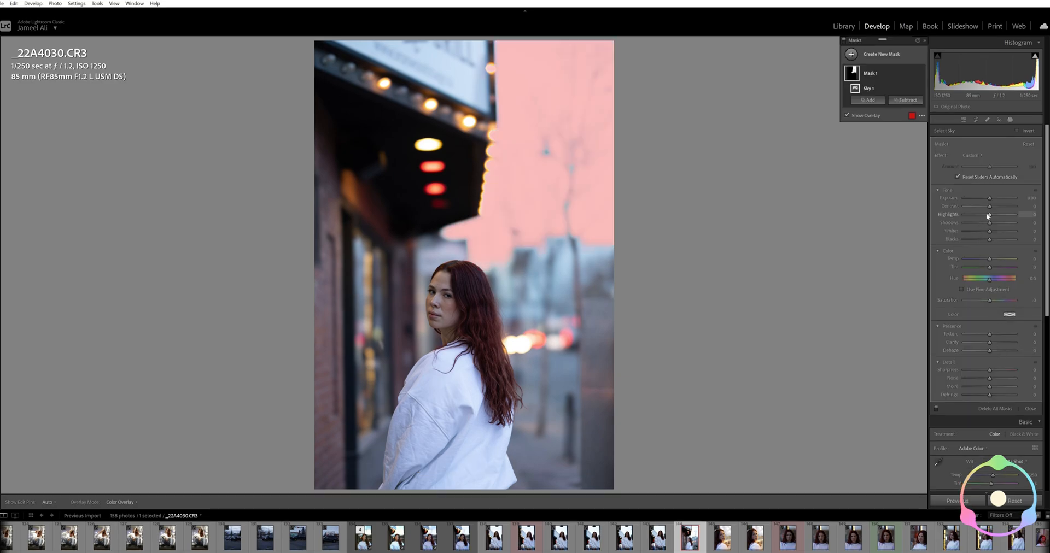
pyautogui.moveTo(989, 214); pyautogui.dragTo(969, 218)
pyautogui.moveTo(970, 215); pyautogui.dragTo(970, 215)
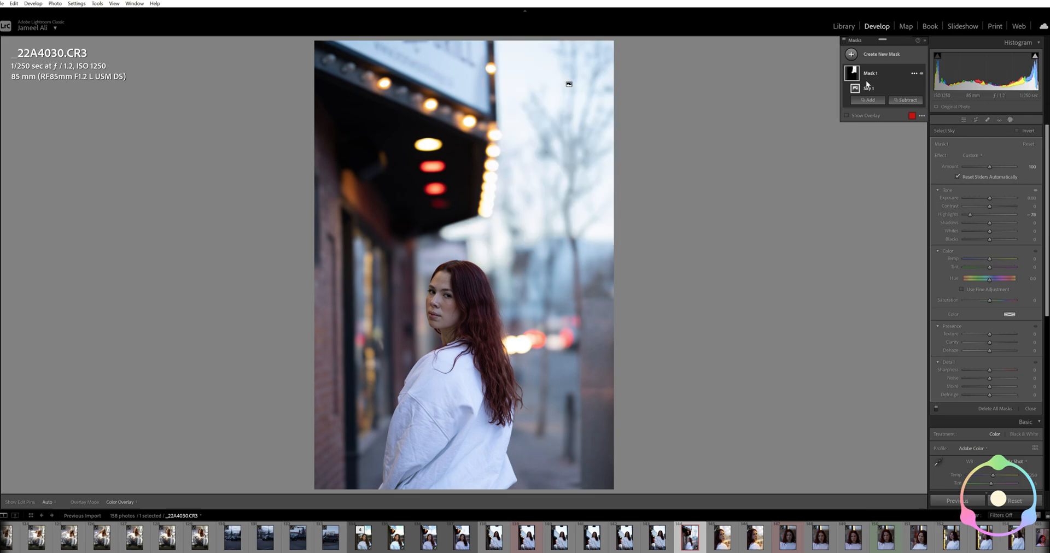
pyautogui.click(1010, 120)
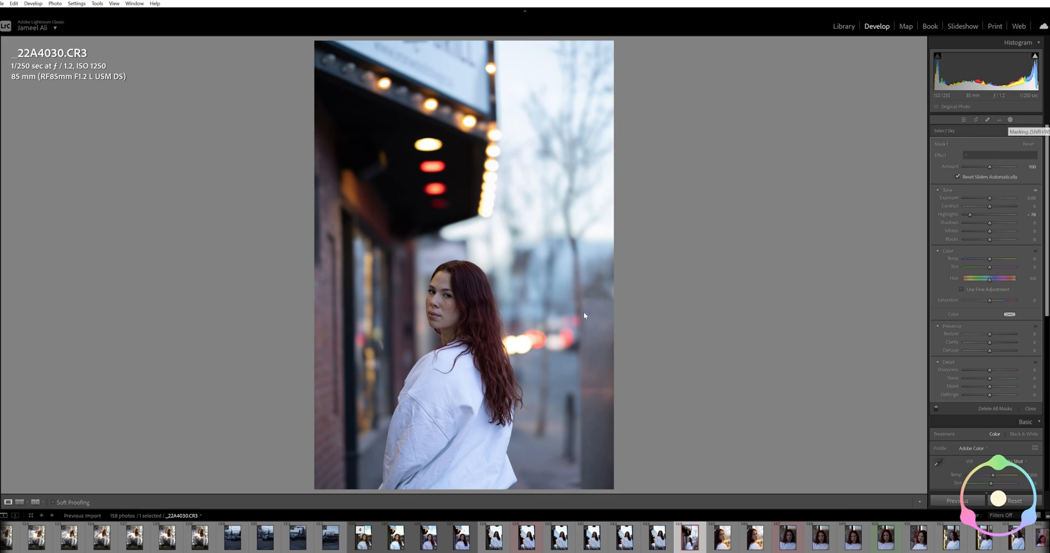
# Open a copy of the street portrait with Lightroom adjustments in Dehancer, maximize its window and compare the effect preview
pyautogui.rightClick(467, 277)
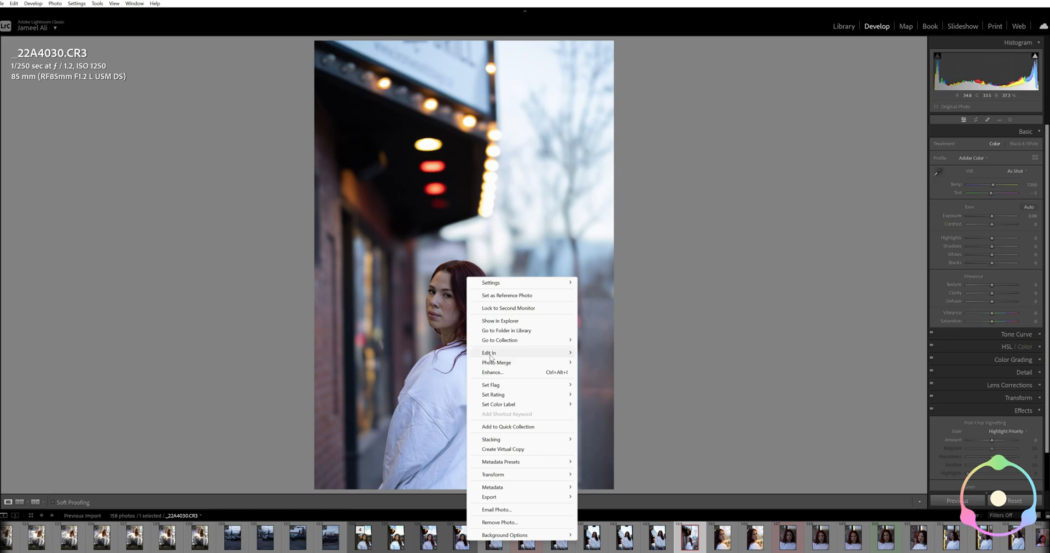
pyautogui.moveTo(493, 354)
pyautogui.click(599, 360)
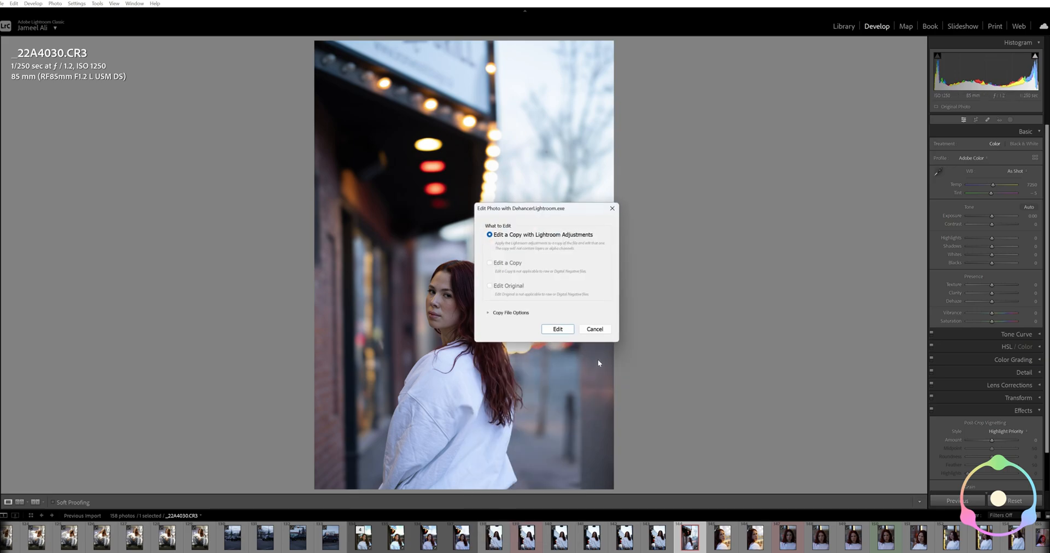
pyautogui.click(558, 329)
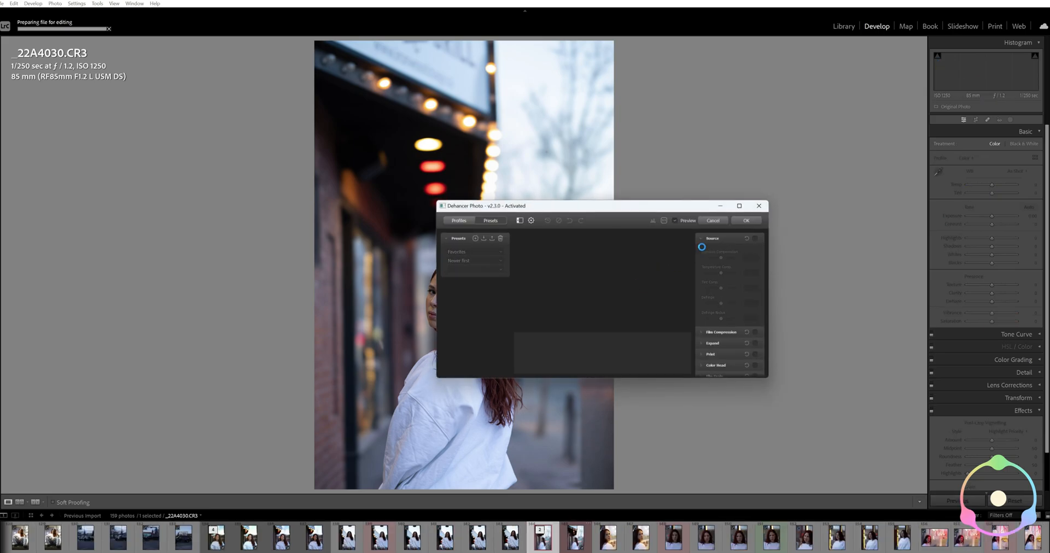
pyautogui.moveTo(741, 210)
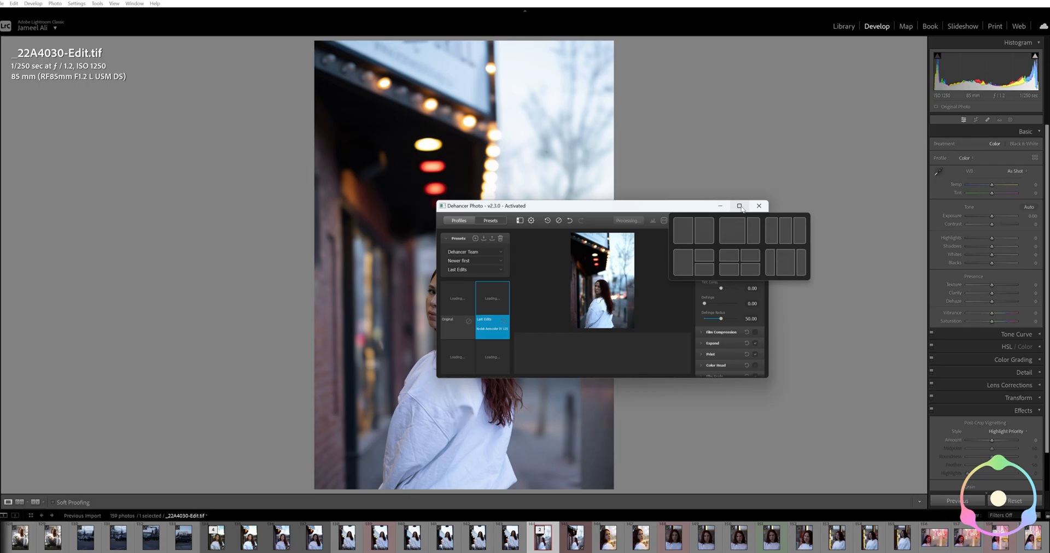
pyautogui.click(740, 208)
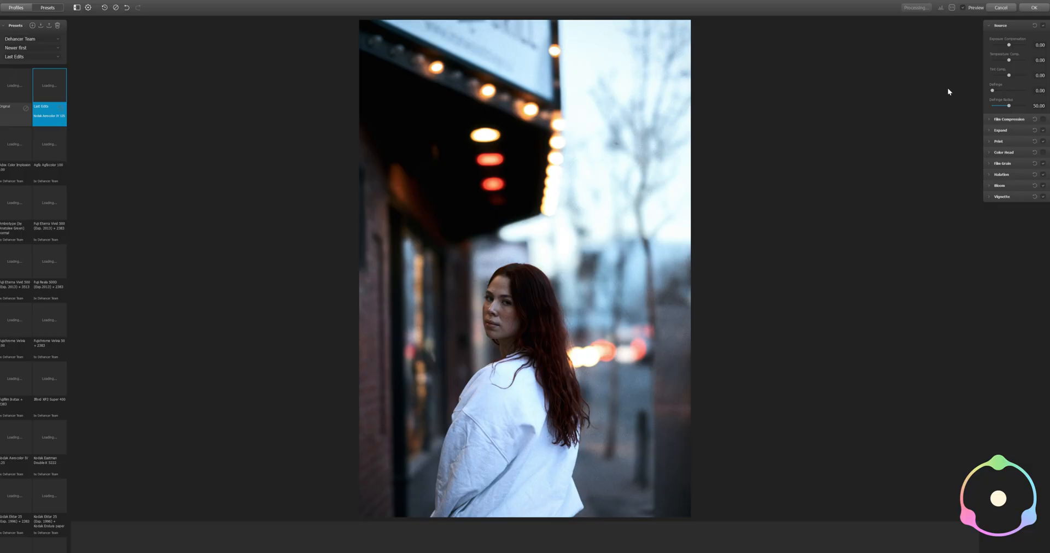
pyautogui.click(965, 9)
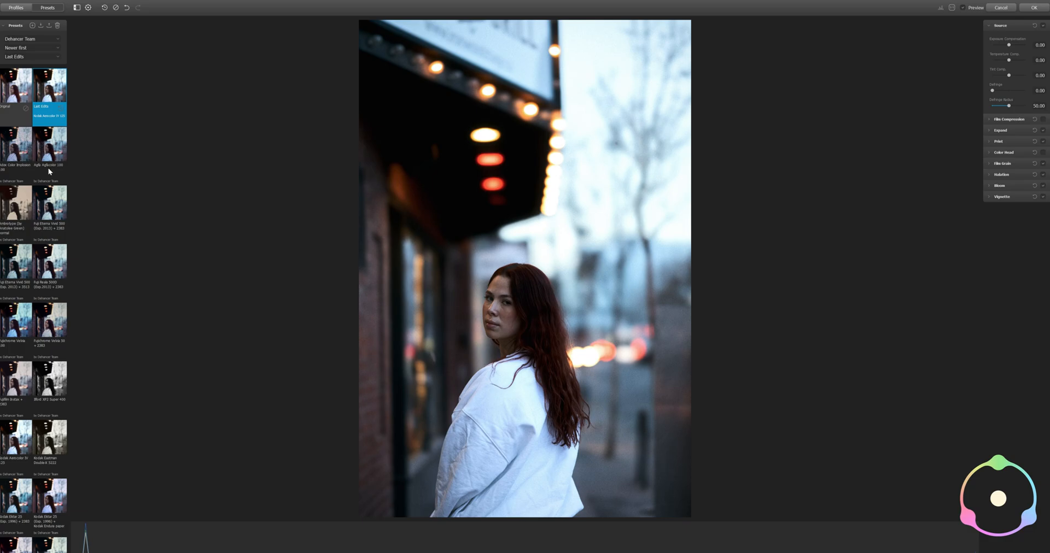
# Try the Ambrotype, both Fuji Eterna Vivid 500, Fujichrome Velvia 100 and Velvia 50 presets on the street portrait
pyautogui.click(19, 207)
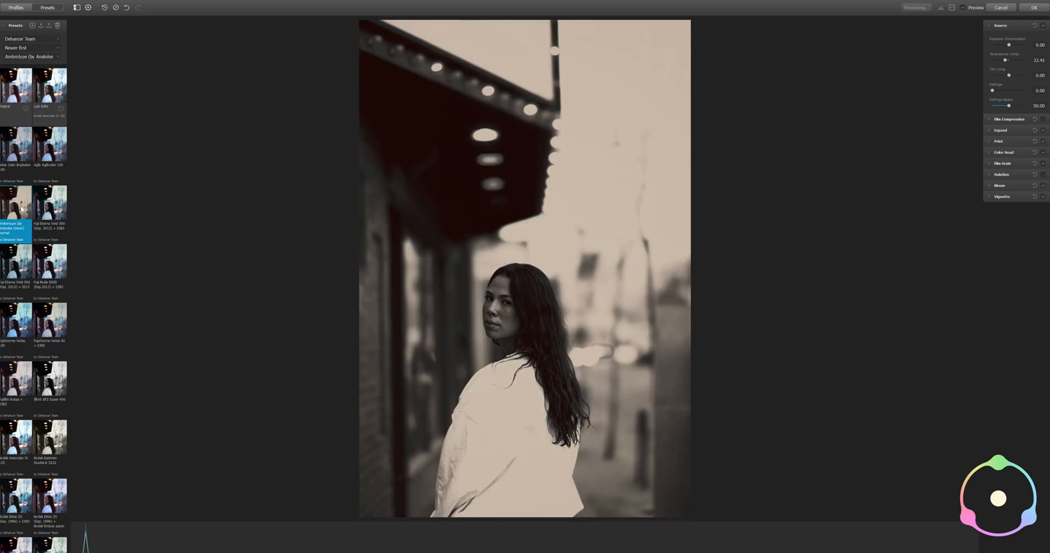
pyautogui.click(58, 212)
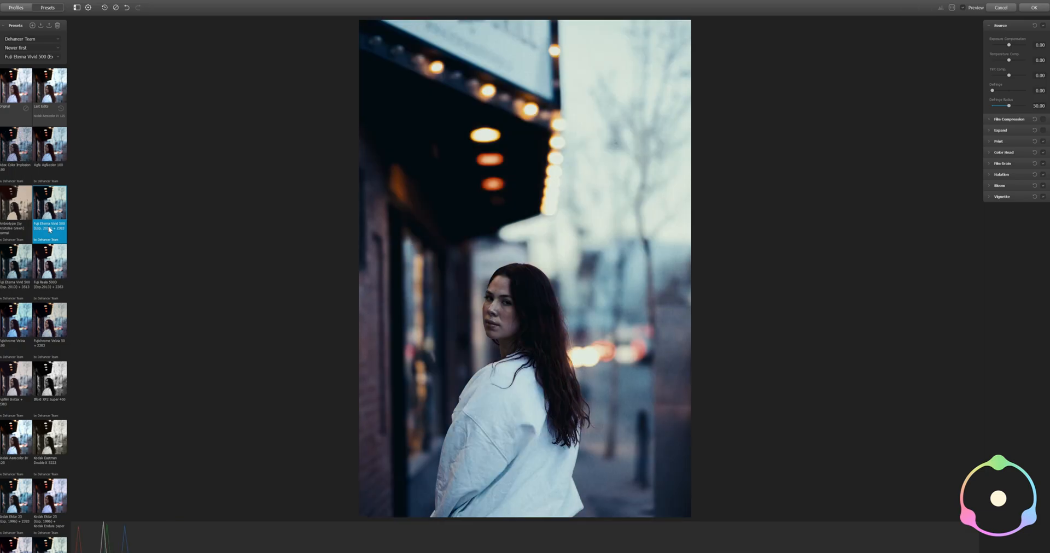
pyautogui.click(12, 270)
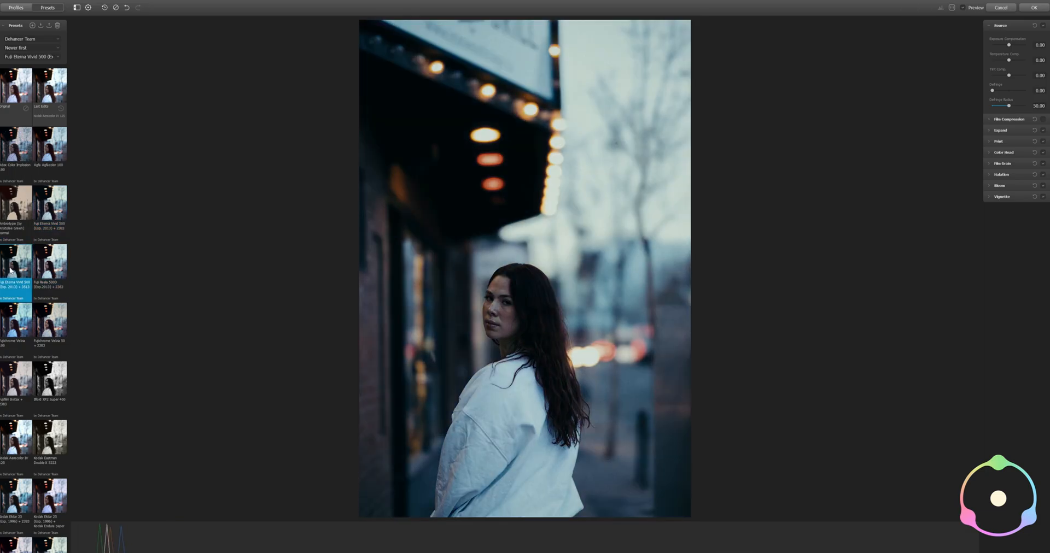
pyautogui.click(8, 309)
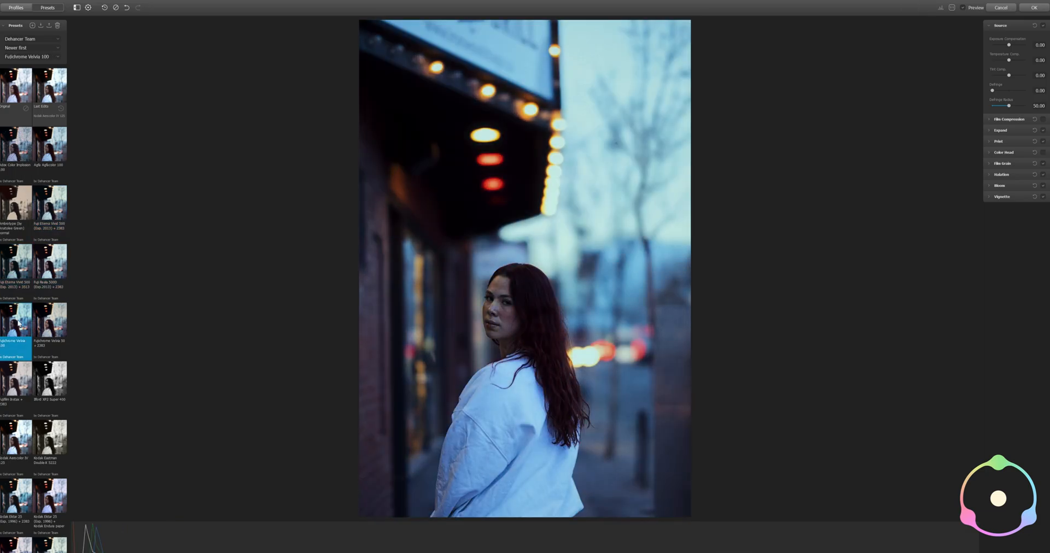
pyautogui.click(60, 326)
pyautogui.scroll(-3, 11, 314)
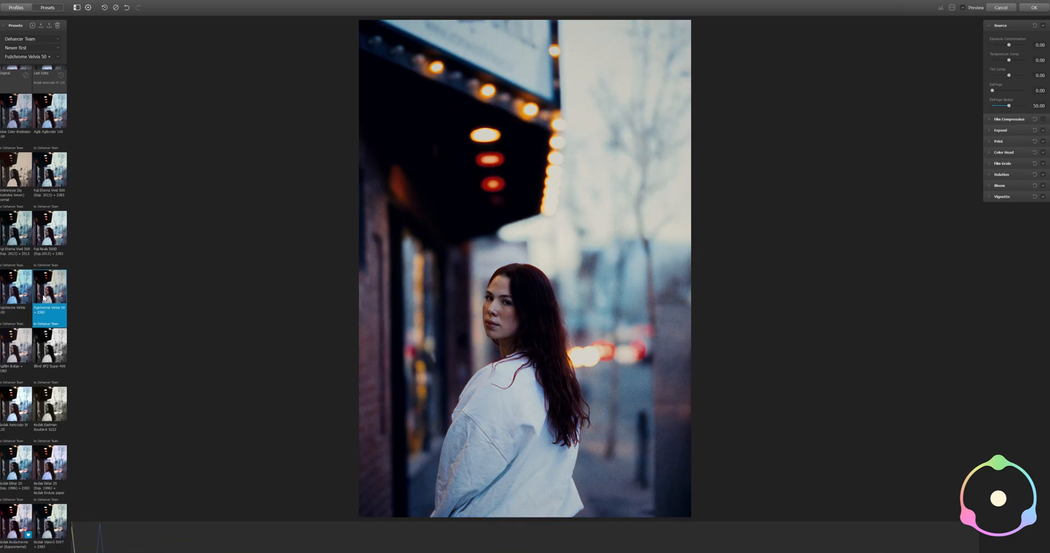
# Try the Fujifilm Instax, Ilford XP2 Super 400, Kodak Eastman Double-X and Kodak Aerocolor IV 125 presets on the photo
pyautogui.click(9, 308)
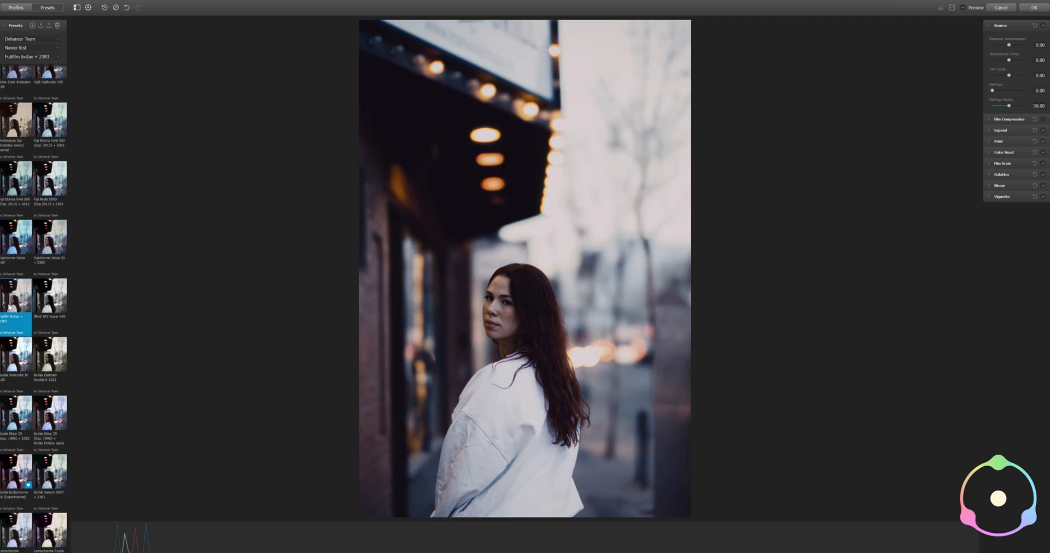
pyautogui.click(47, 308)
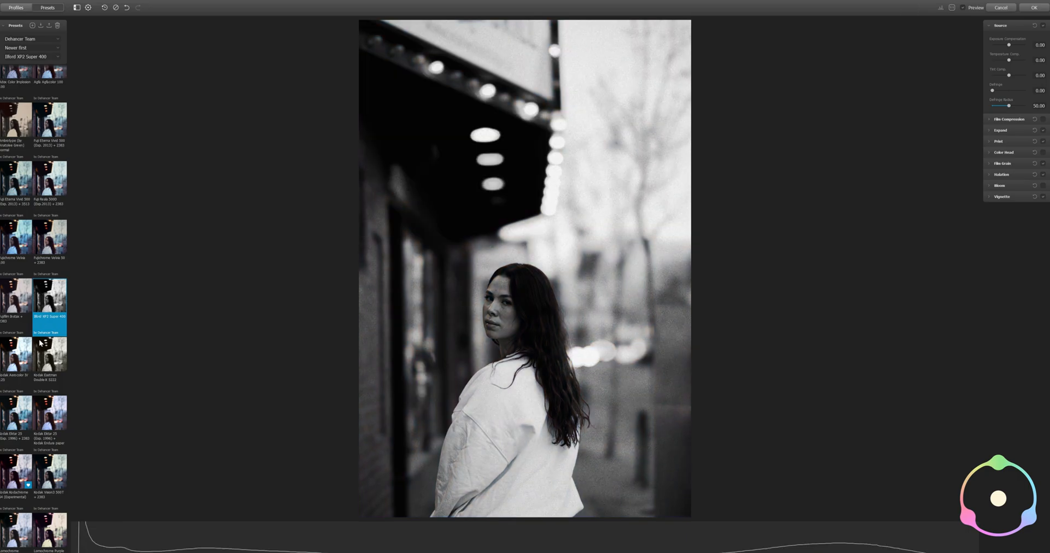
pyautogui.click(45, 361)
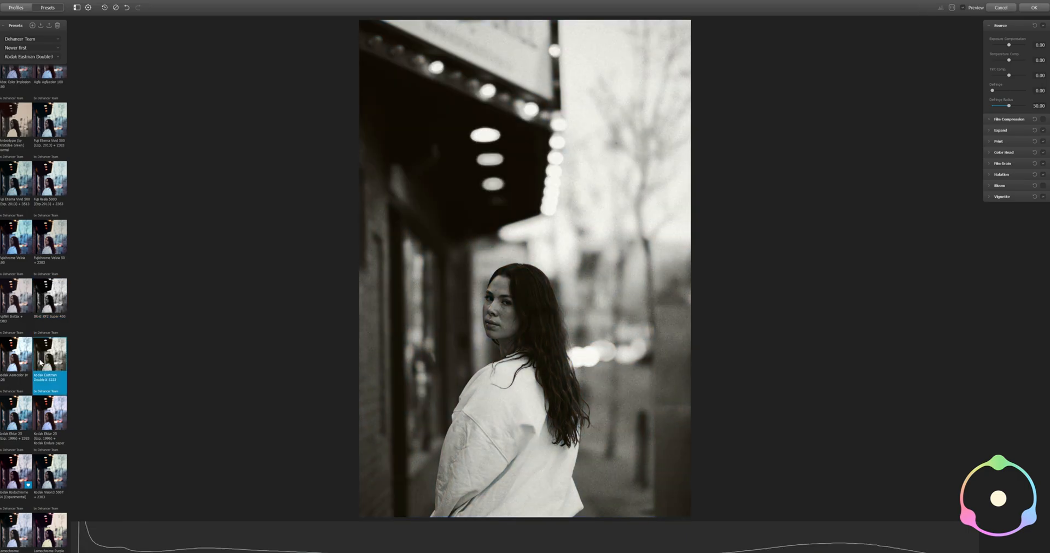
pyautogui.click(7, 364)
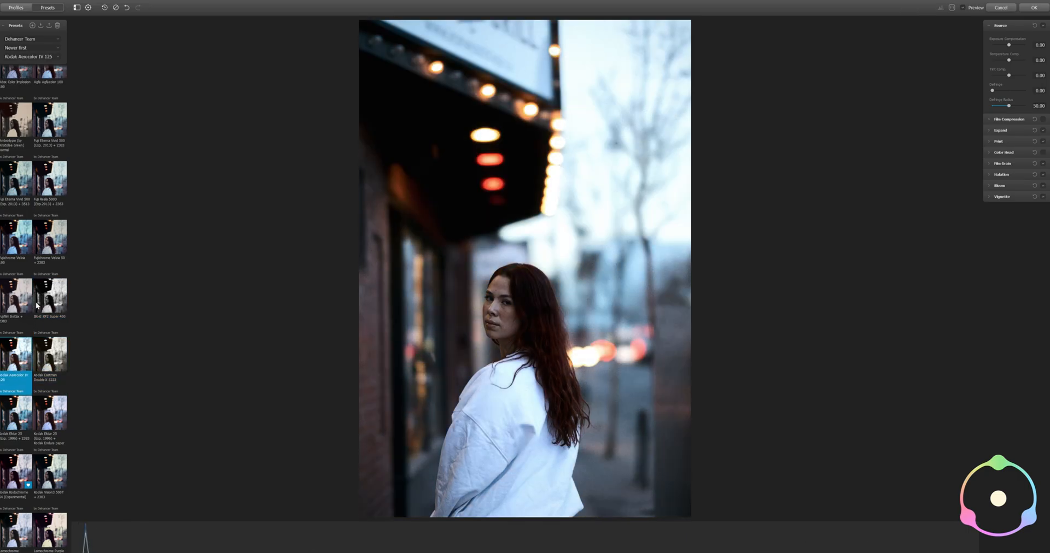
# Try both Kodak Ektar 25 presets, the experimental Kodak Kodachrome and the Kodak Vision3 500T + 2383 preset on the street portrait
pyautogui.scroll(-1, 30, 313)
pyautogui.click(13, 371)
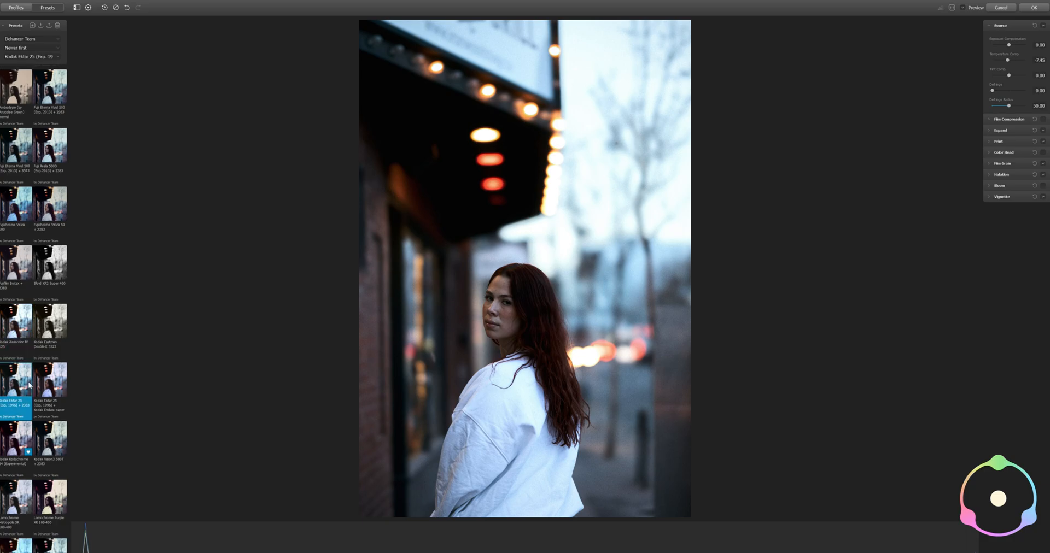
pyautogui.click(54, 386)
pyautogui.scroll(-2, 55, 338)
pyautogui.click(16, 381)
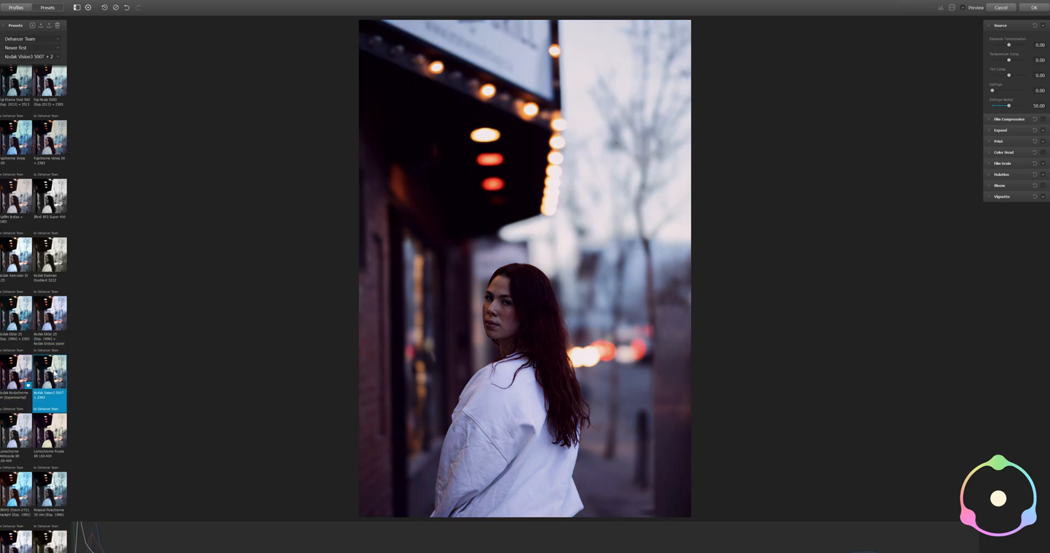
pyautogui.click(54, 374)
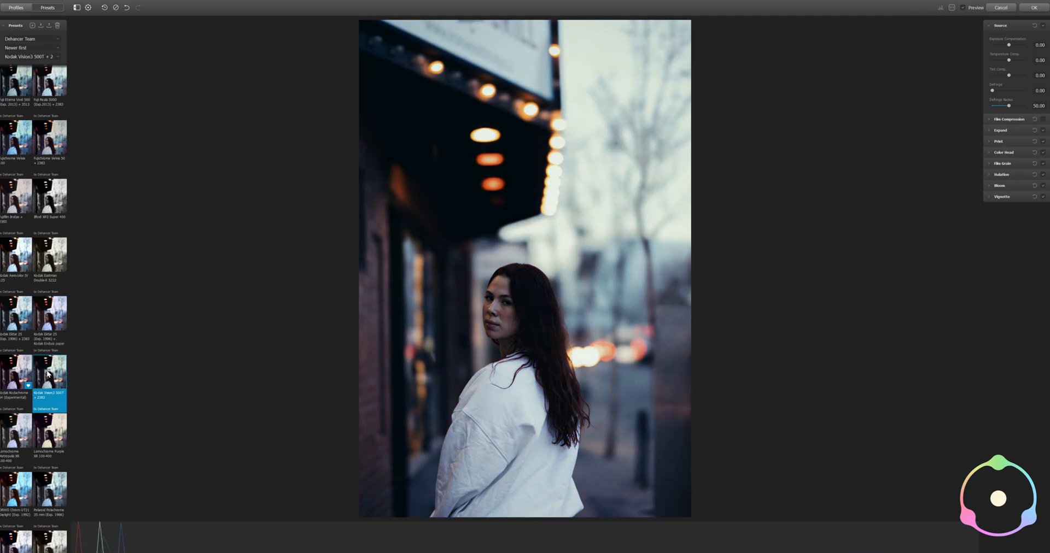
# Try the Lomochrome Metropolis, Lomochrome Purple, ORWO Chrom UT21, Polaroid Polachrome 35 and Svema Type-42 presets on the portrait
pyautogui.scroll(-1, 50, 374)
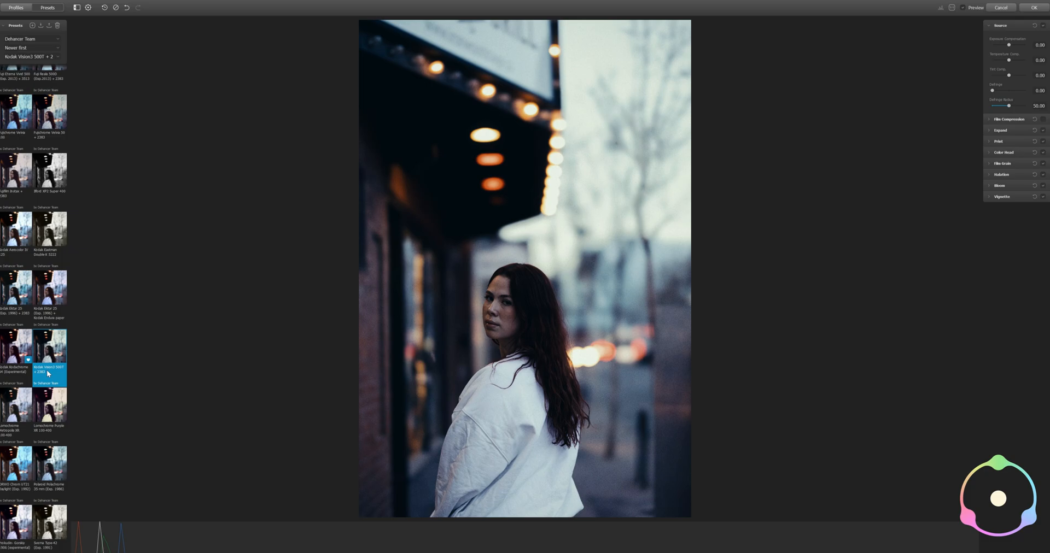
pyautogui.click(32, 409)
pyautogui.click(53, 416)
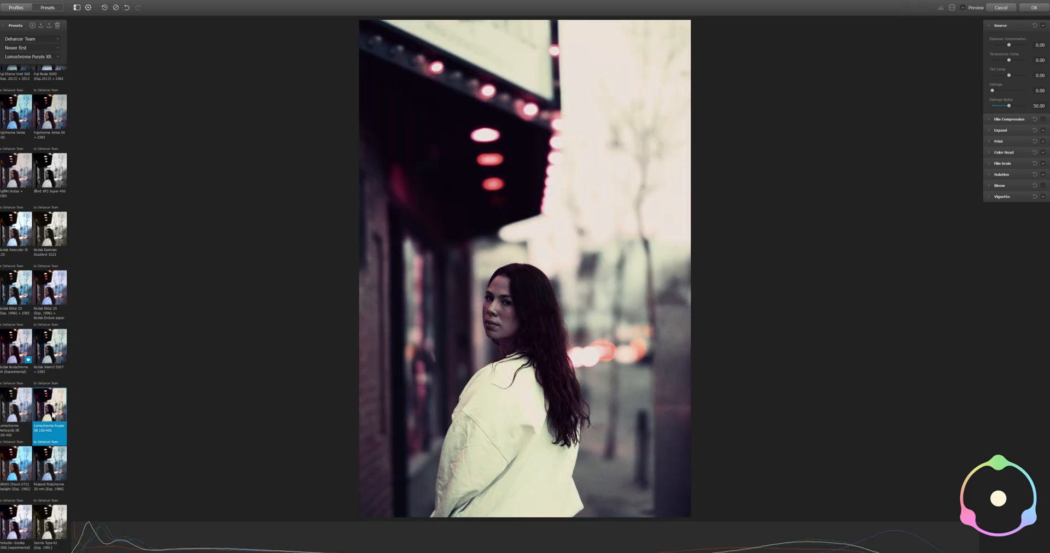
pyautogui.click(6, 472)
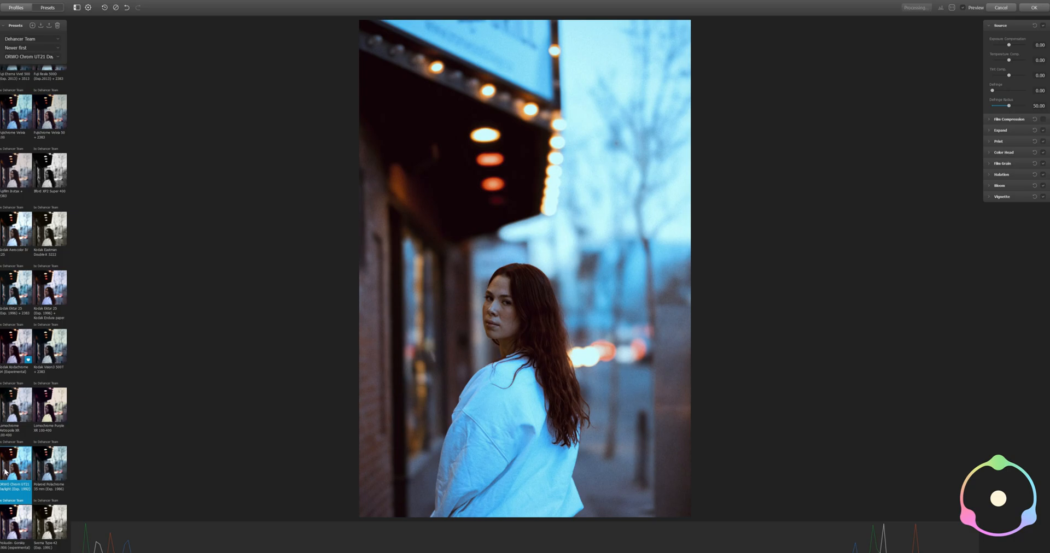
pyautogui.click(58, 459)
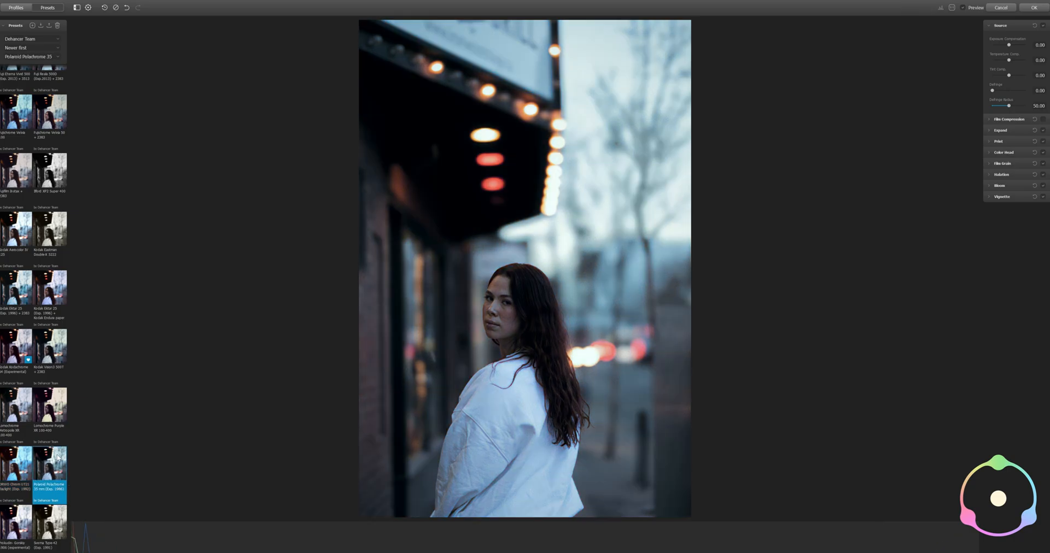
pyautogui.click(48, 523)
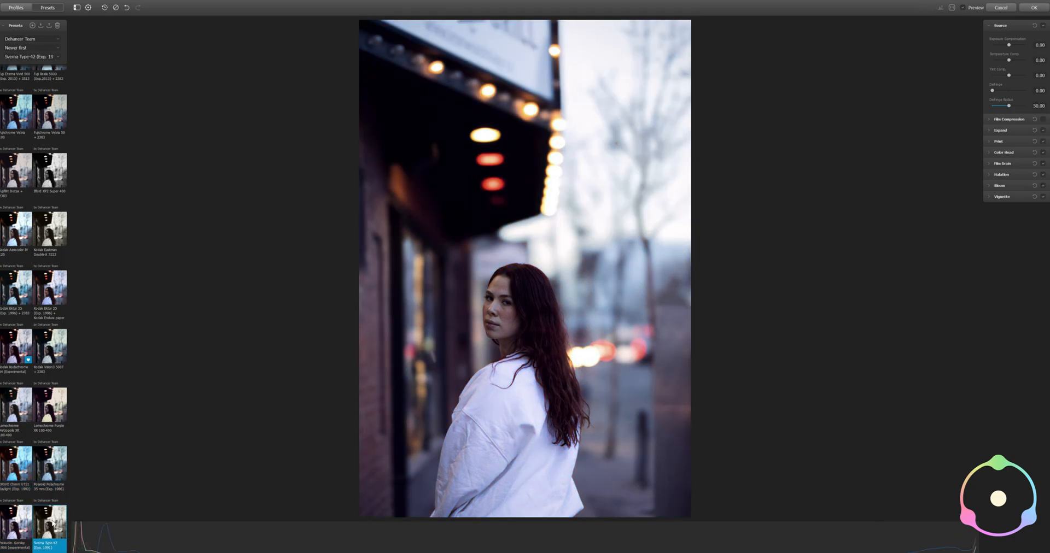
# Switch the preset list to All Presets and try the four Cinestill 800T presets on the portrait
pyautogui.click(22, 39)
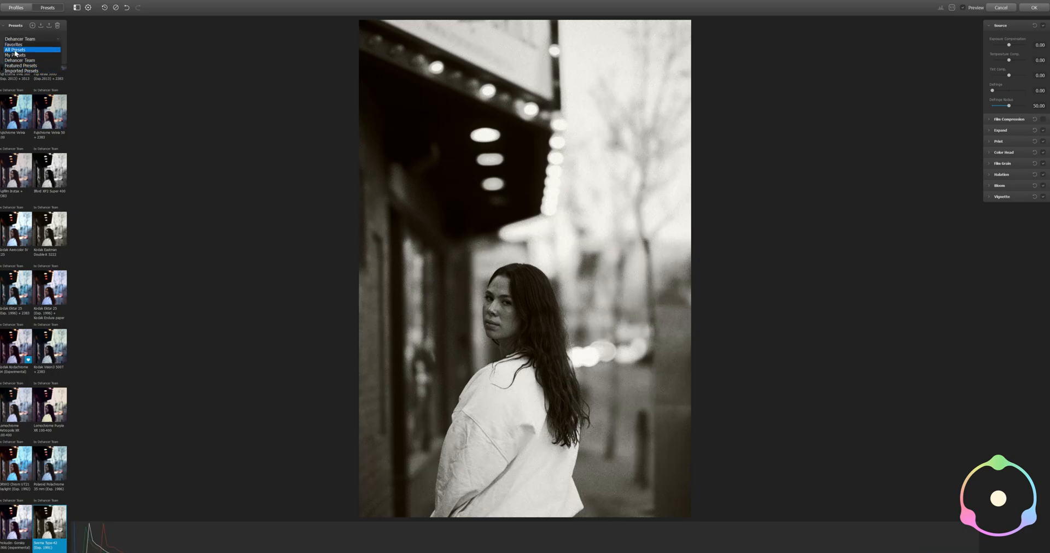
pyautogui.click(14, 50)
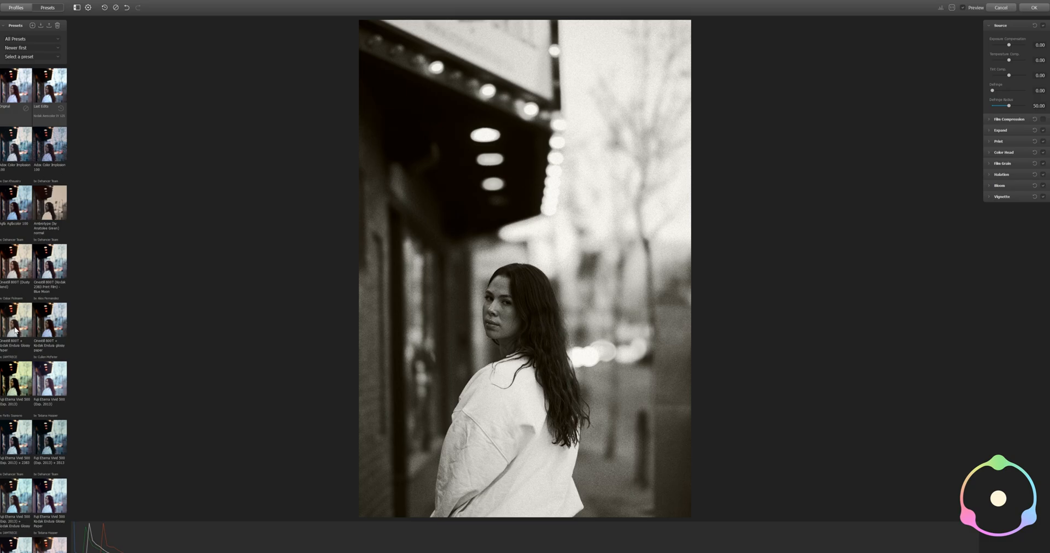
pyautogui.click(16, 331)
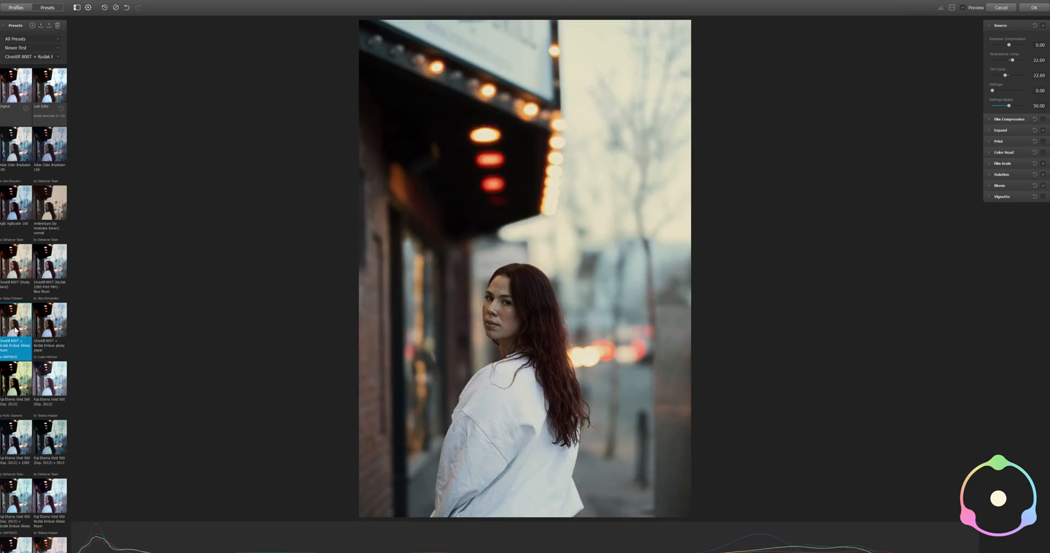
pyautogui.click(17, 269)
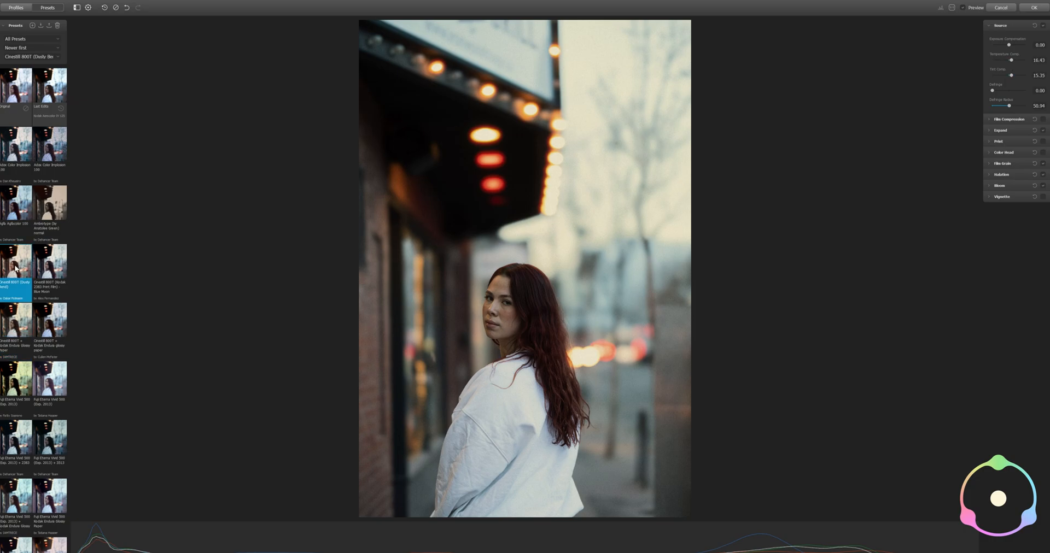
pyautogui.click(56, 281)
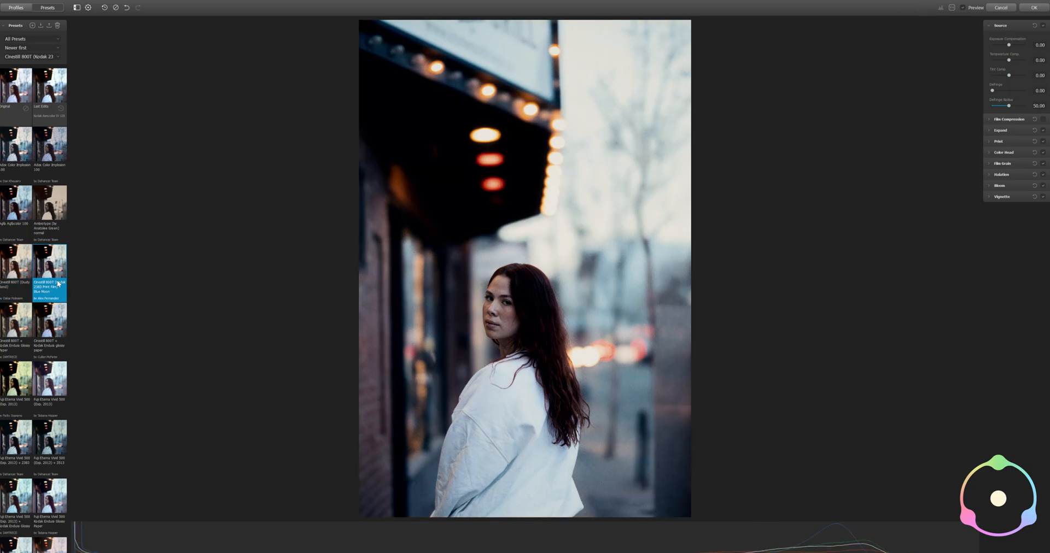
pyautogui.click(49, 330)
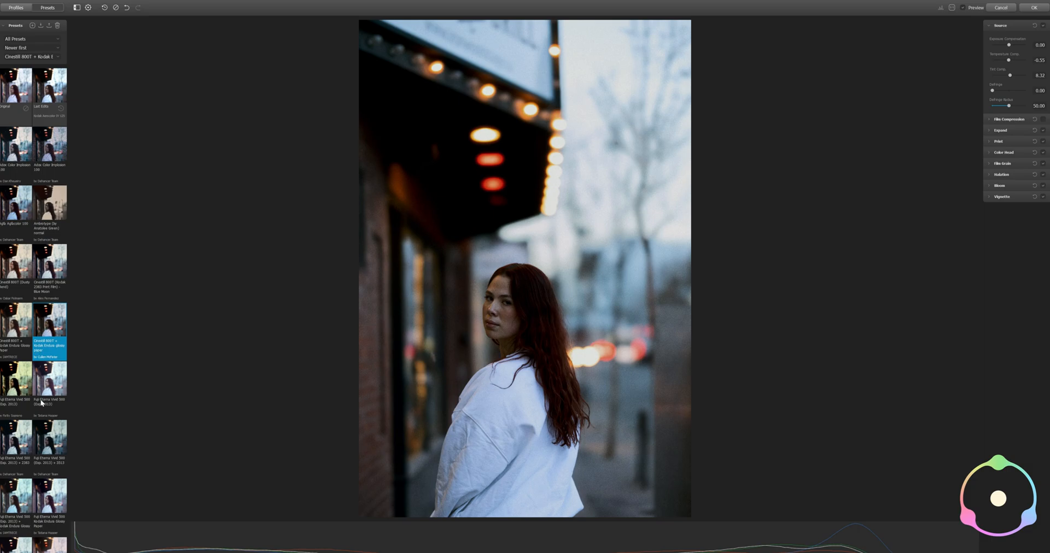
# Try the two Fuji Eterna Vivid 500 presets with Kodak Endura Glossy Paper and the 2383 and 3513 versions
pyautogui.click(49, 495)
pyautogui.click(14, 496)
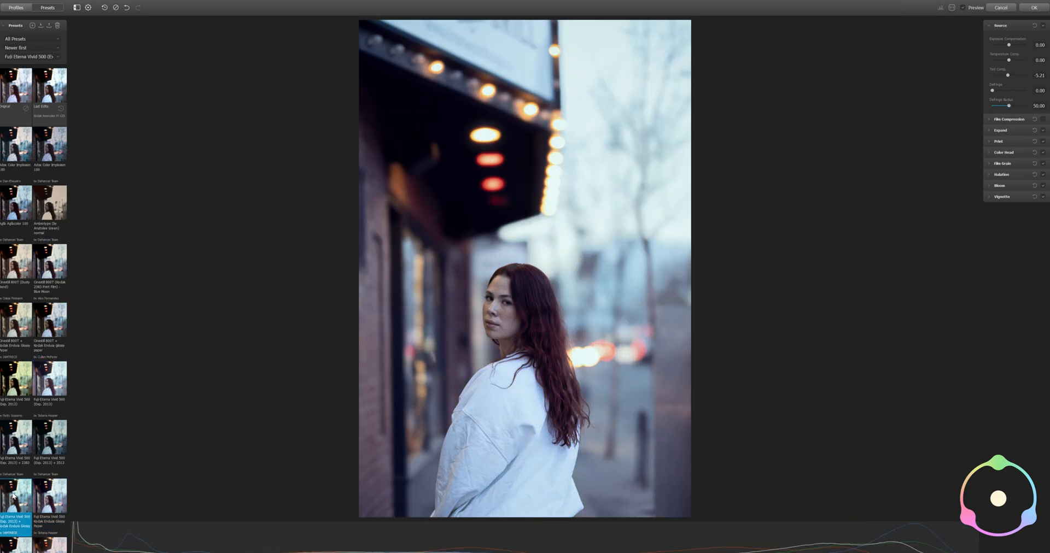
pyautogui.click(16, 446)
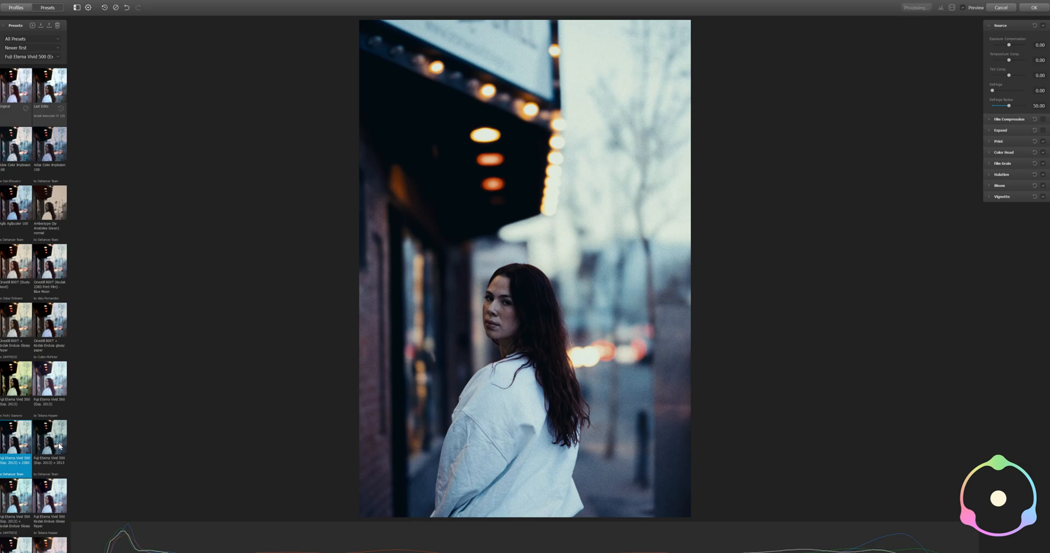
pyautogui.click(60, 447)
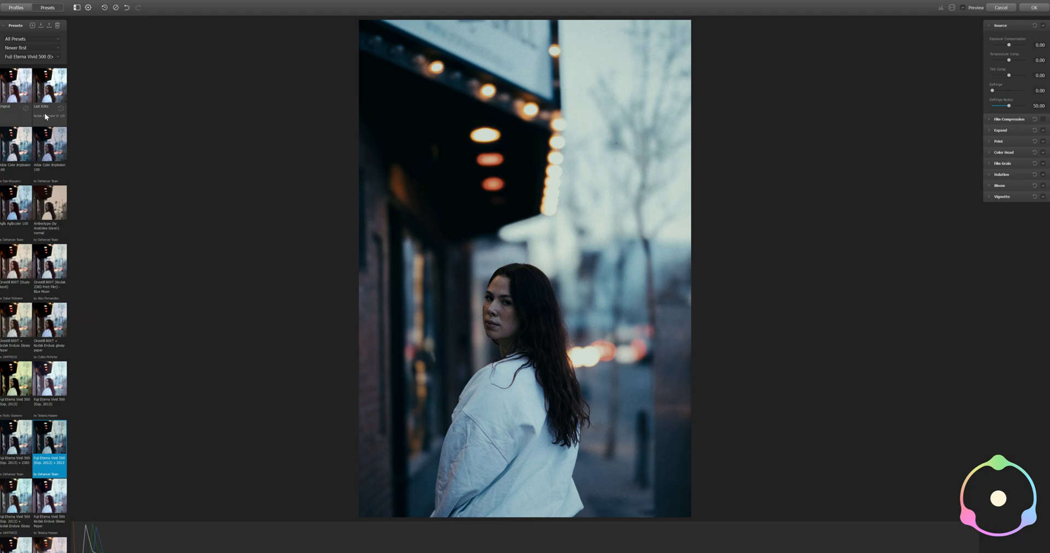
# Try the Fujicolor Superia 200, Fujichrome Velvia 50 and 100, Fuji Reala 500D and Kodak Aerocolor IV 125 presets on the portrait
pyautogui.scroll(-3, 31, 241)
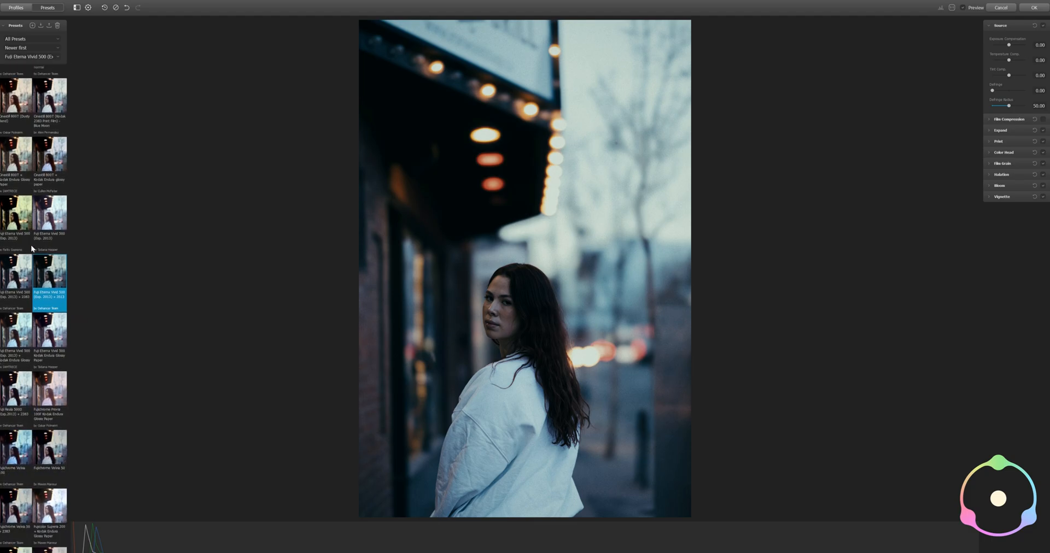
pyautogui.click(47, 466)
pyautogui.click(50, 499)
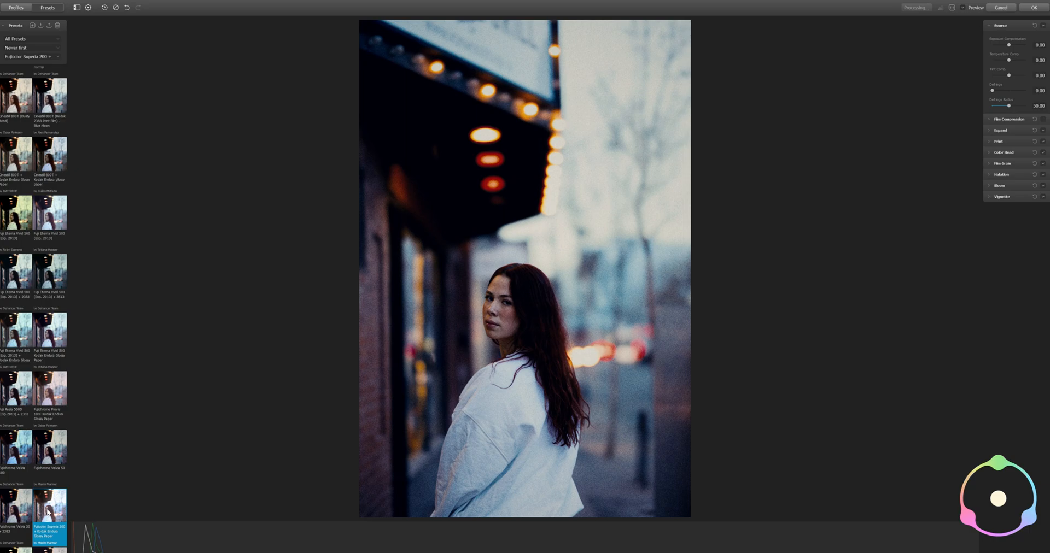
pyautogui.click(16, 505)
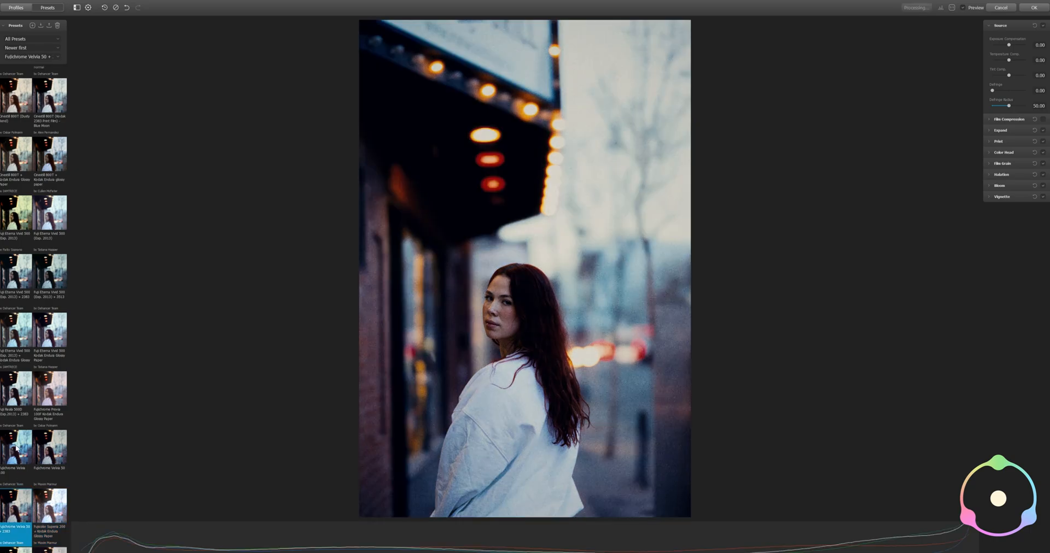
pyautogui.click(16, 448)
pyautogui.click(25, 397)
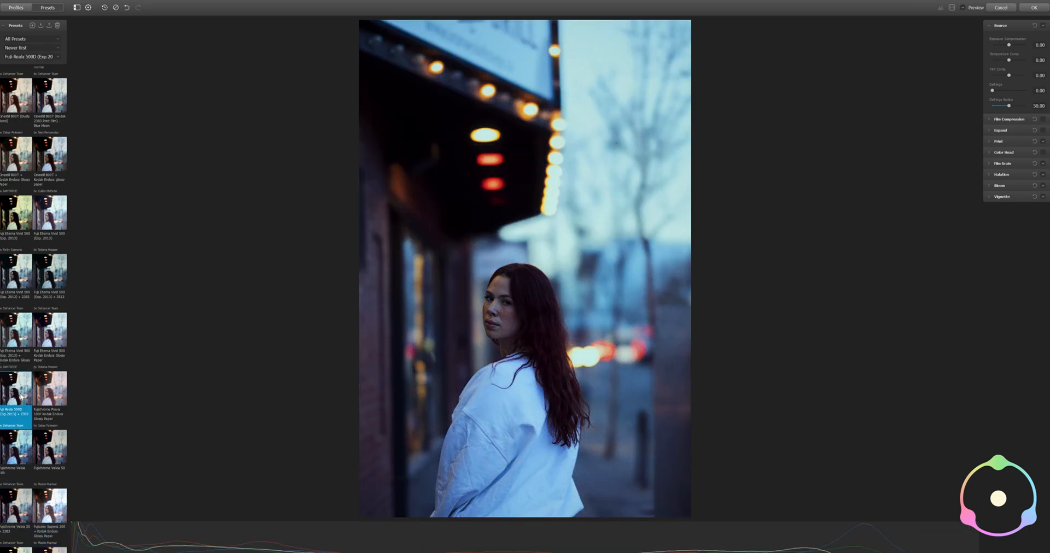
pyautogui.scroll(-3, 48, 415)
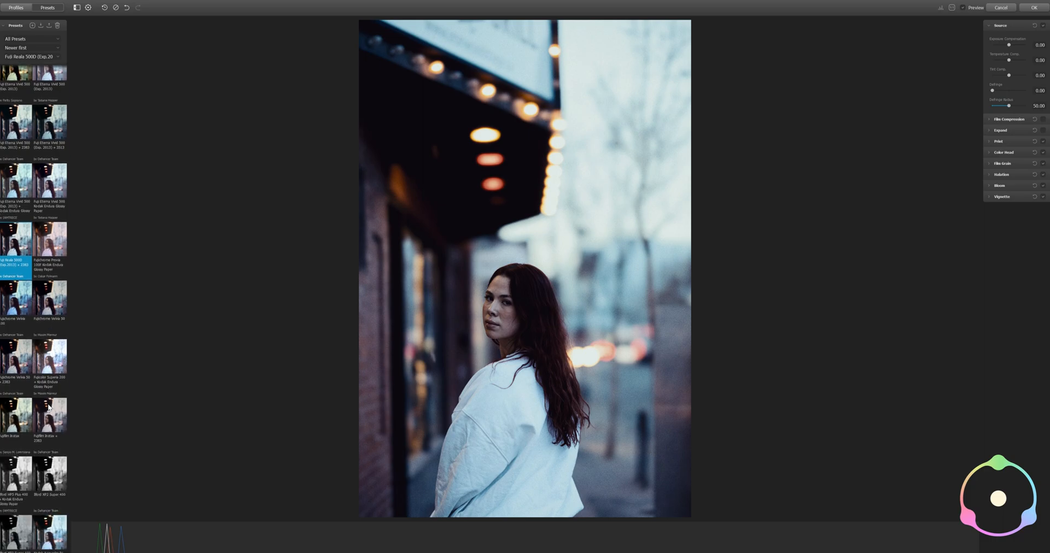
pyautogui.click(50, 534)
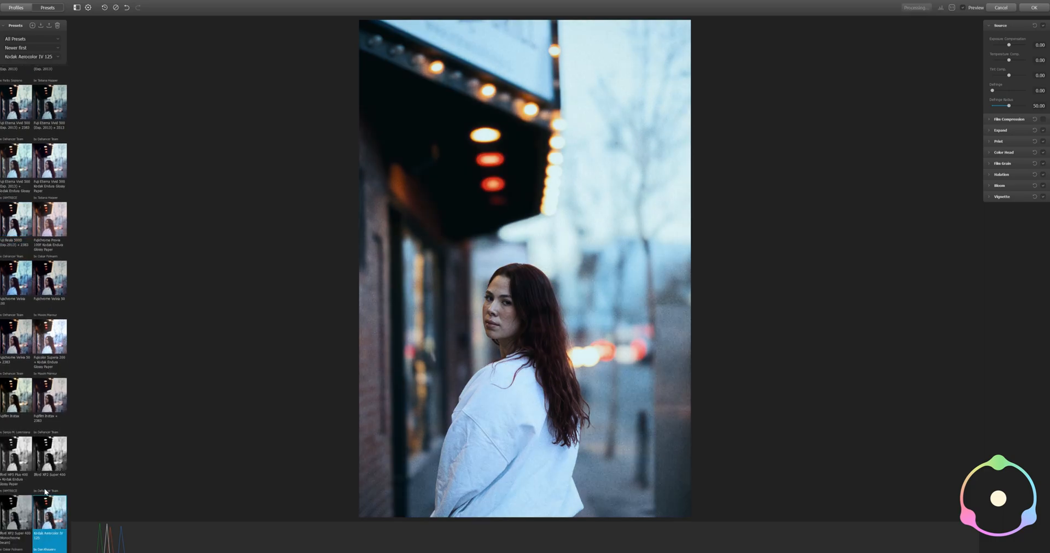
# Apply the second Cinestill 800T + Kodak Endura glossy paper preset and set its Bloom Amplify to 81.67 and Impact to 40
pyautogui.scroll(6, 22, 293)
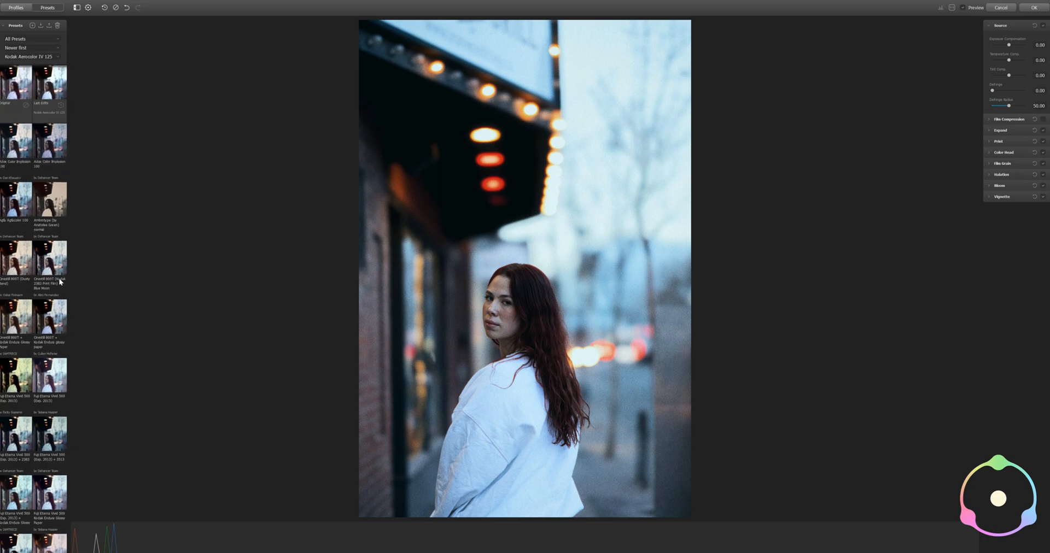
pyautogui.click(55, 326)
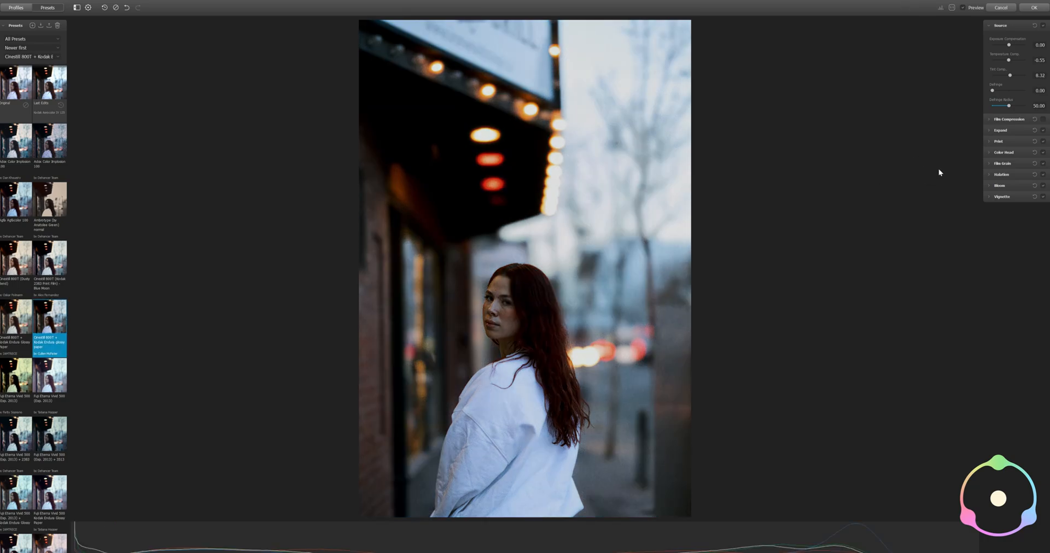
pyautogui.click(996, 188)
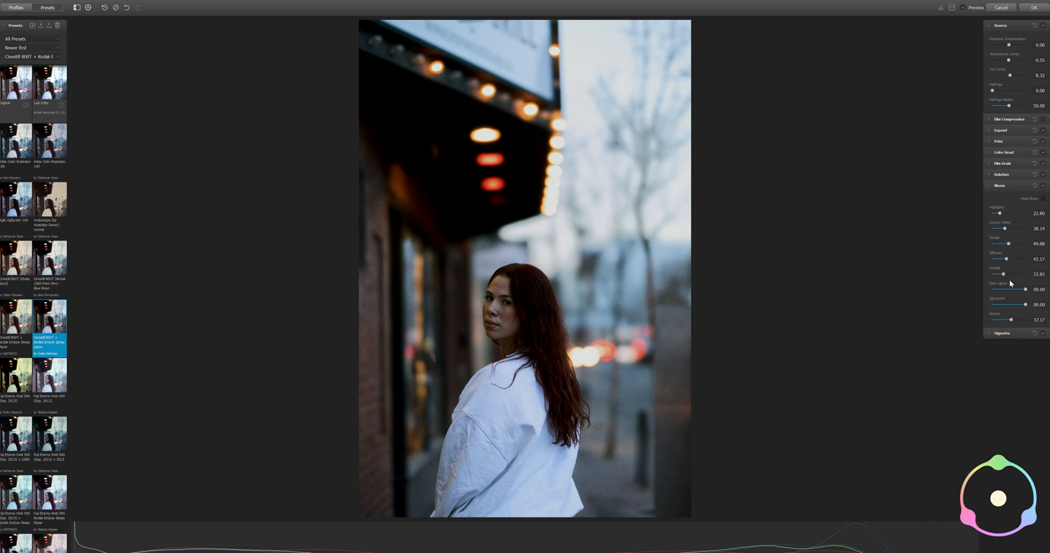
pyautogui.moveTo(1003, 275); pyautogui.dragTo(1021, 281)
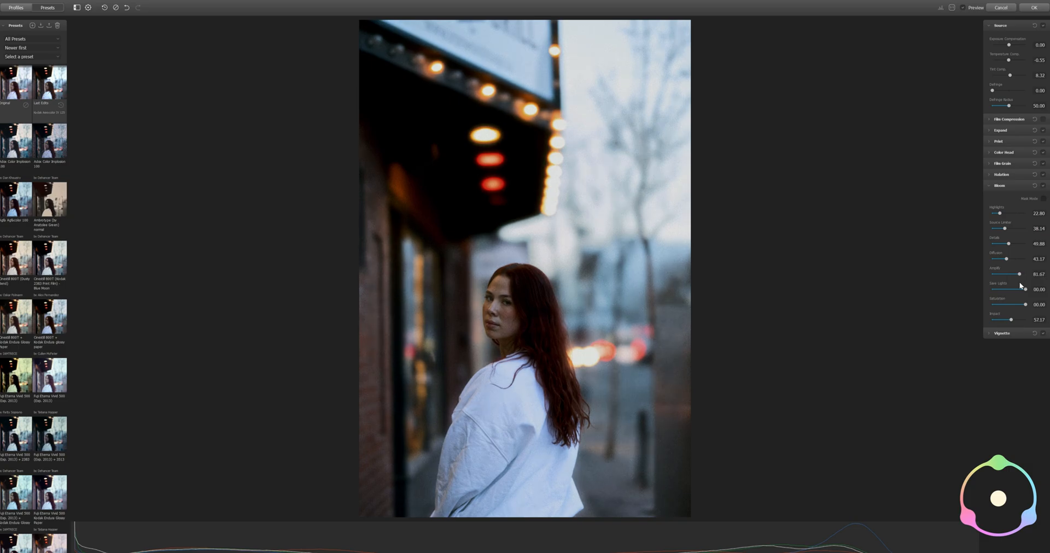
pyautogui.moveTo(1013, 322); pyautogui.dragTo(1005, 323)
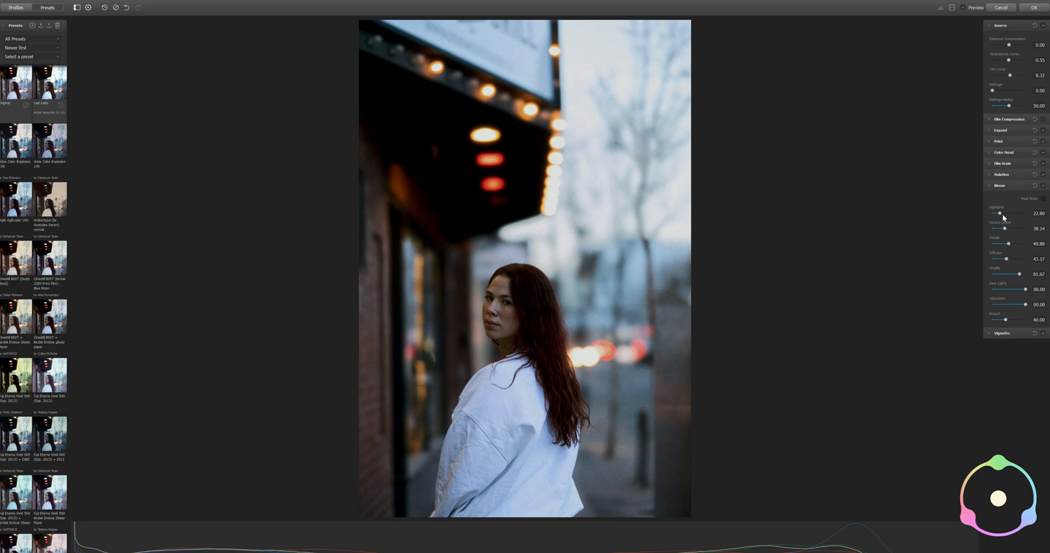
# Using the Bloom mask as a guide, set the Source Limiter to 2.50 and Diffusion to 75.83, and reduce Save Lights
pyautogui.moveTo(1005, 228); pyautogui.dragTo(1002, 229)
pyautogui.click(1043, 199)
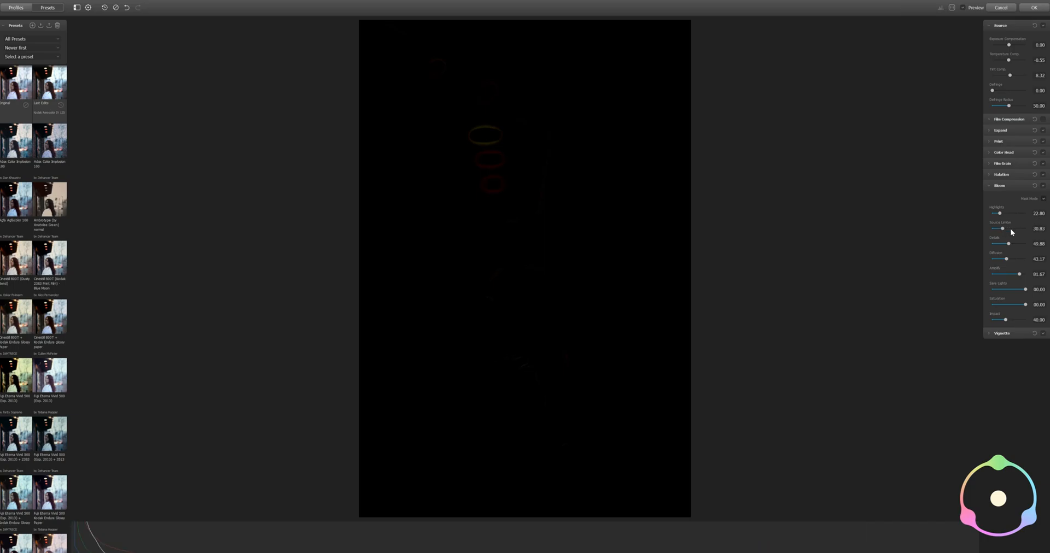
pyautogui.moveTo(1016, 229); pyautogui.dragTo(994, 237)
pyautogui.moveTo(1006, 260); pyautogui.dragTo(1016, 265)
pyautogui.moveTo(1025, 290); pyautogui.dragTo(1016, 289)
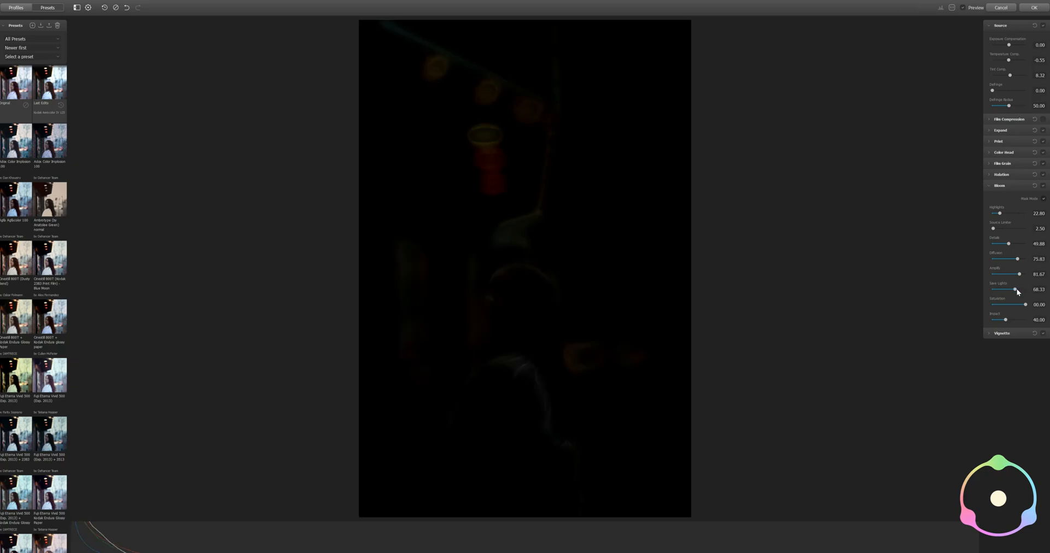
pyautogui.click(1043, 200)
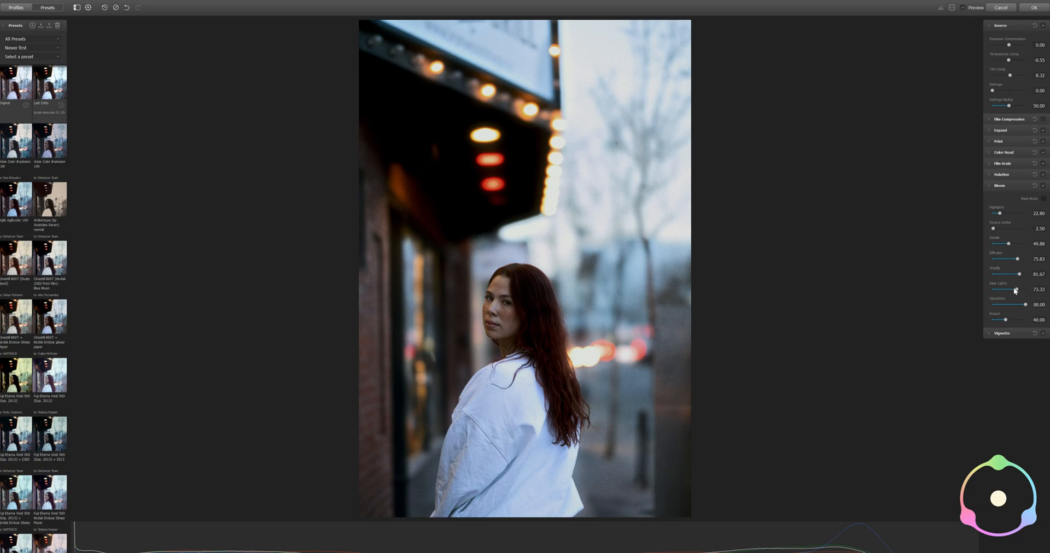
# Fine-tune the Bloom with Save Lights at 70 and Impact at 46.67, and collapse its settings
pyautogui.moveTo(1016, 290)
pyautogui.mouseDown()
pyautogui.moveTo(1027, 291)
pyautogui.moveTo(1003, 290)
pyautogui.moveTo(1015, 294)
pyautogui.mouseUp()
pyautogui.moveTo(1017, 294); pyautogui.dragTo(1016, 293)
pyautogui.moveTo(1007, 320); pyautogui.dragTo(1007, 320)
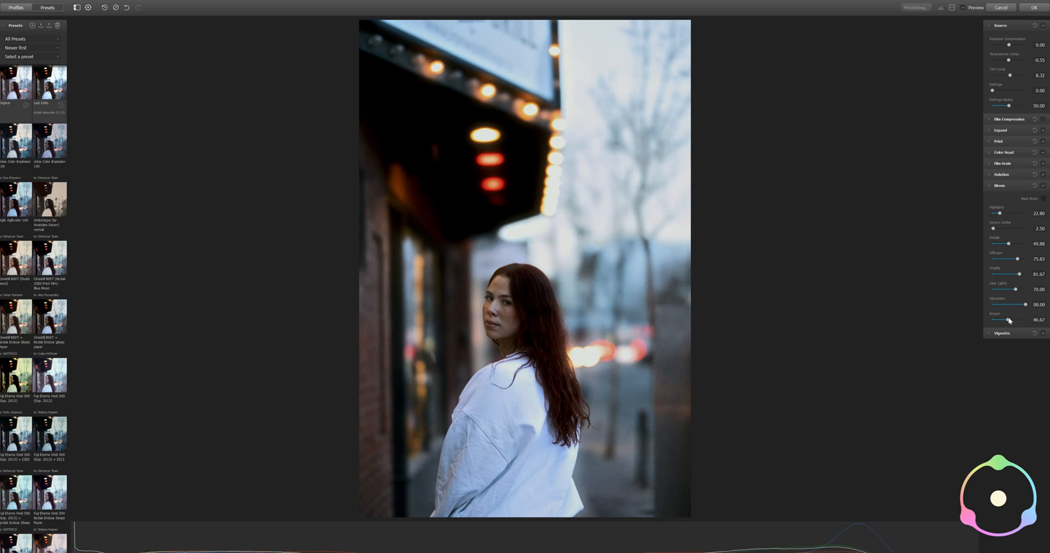
pyautogui.click(989, 186)
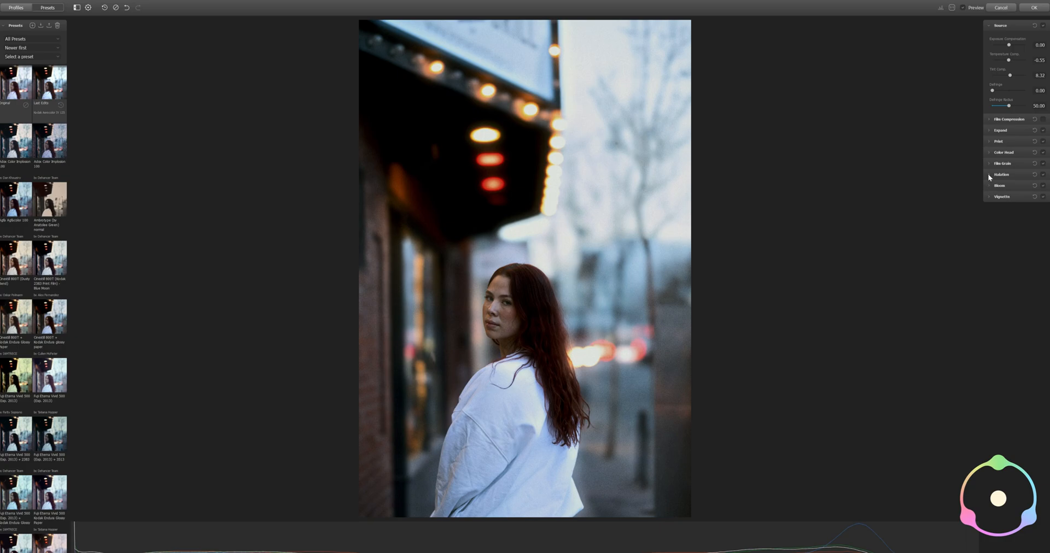
# Raise the Halation Amplify and lower its Source Limiter while viewing the mask, and return to the normal image view
pyautogui.click(987, 174)
pyautogui.click(1044, 188)
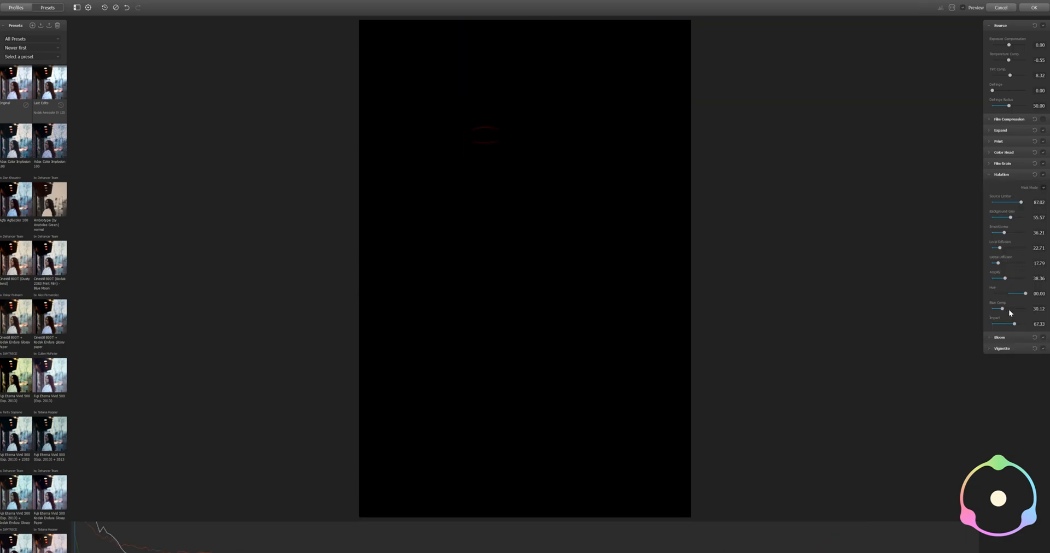
pyautogui.moveTo(1007, 279); pyautogui.dragTo(1015, 280)
pyautogui.moveTo(1009, 204); pyautogui.dragTo(1015, 203)
pyautogui.click(1042, 188)
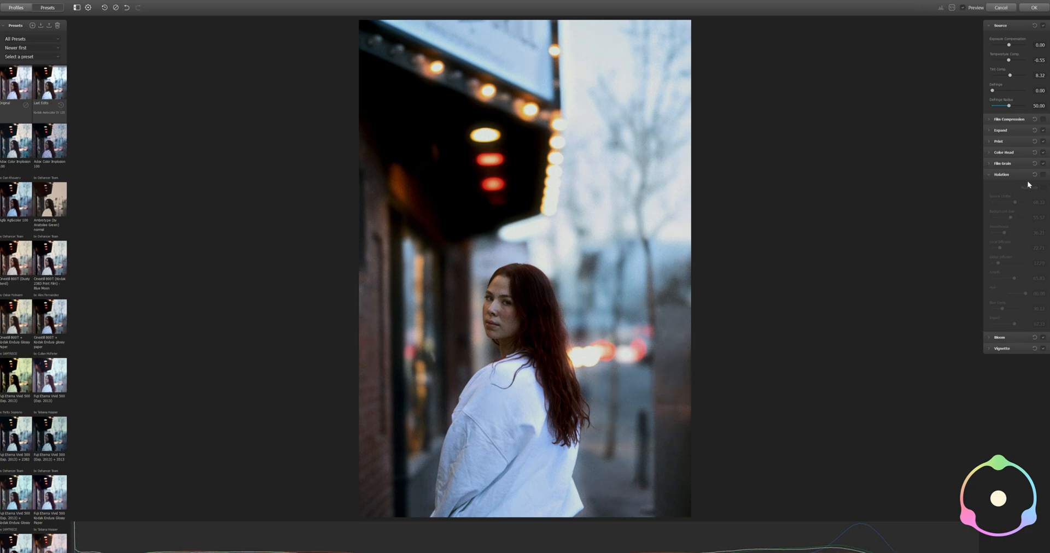
# Compare the portrait with and without the Halation effect by switching it off and on several times
pyautogui.click(1043, 175)
pyautogui.click(1042, 176)
pyautogui.click(1042, 176)
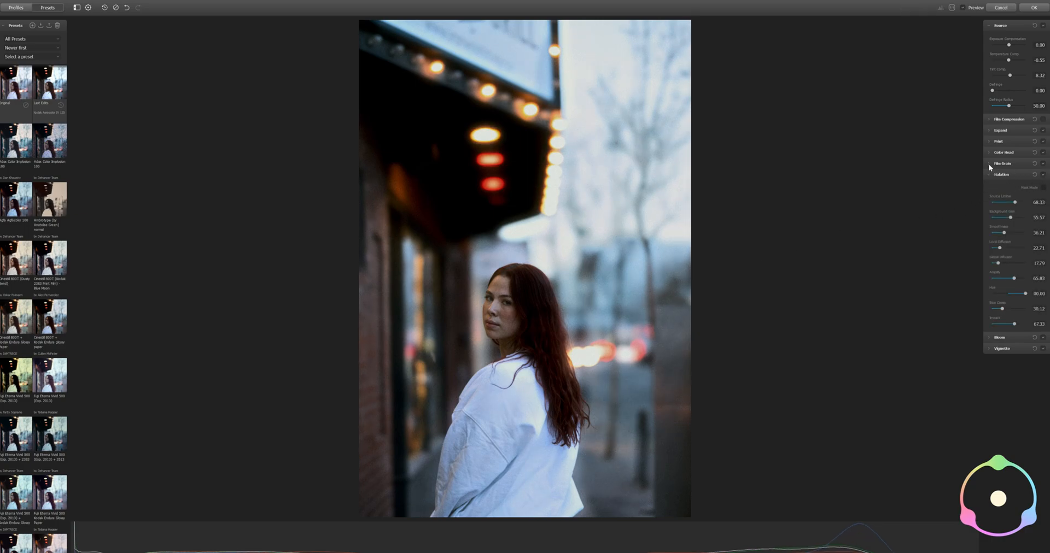
pyautogui.click(1043, 175)
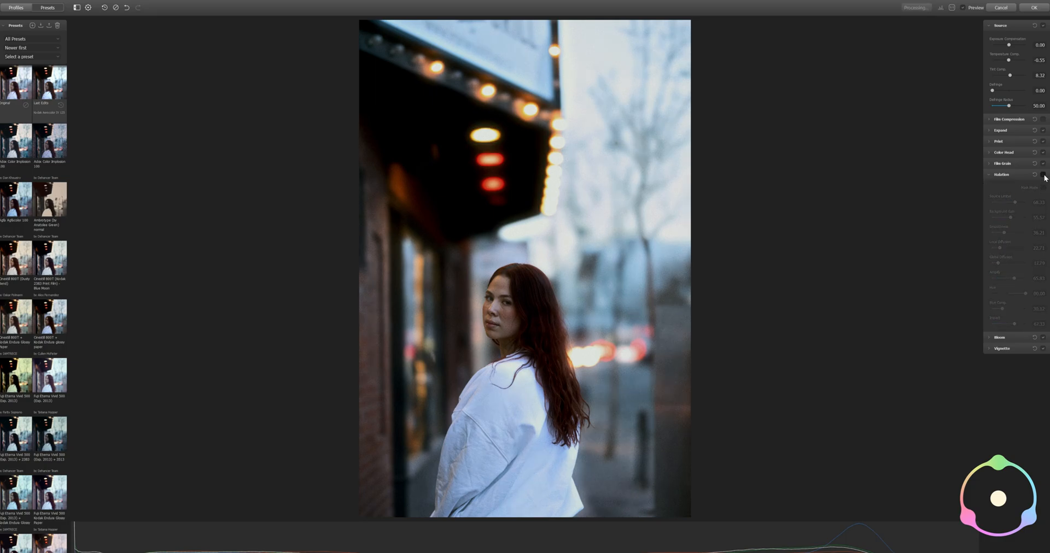
pyautogui.click(1044, 175)
pyautogui.click(1044, 175)
pyautogui.click(1043, 175)
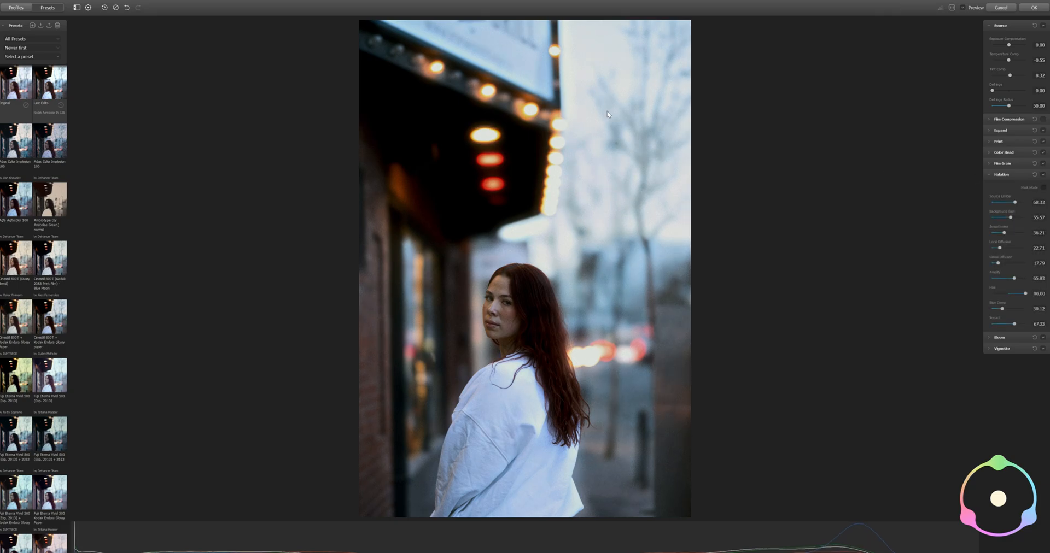
pyautogui.click(1044, 175)
pyautogui.click(1043, 175)
# With the Halation mask displayed, test the Source Limiter at 0.00, raise it to about two-thirds, and return to the normal view with Halation collapsed
pyautogui.click(1043, 188)
pyautogui.moveTo(1016, 203); pyautogui.dragTo(984, 199)
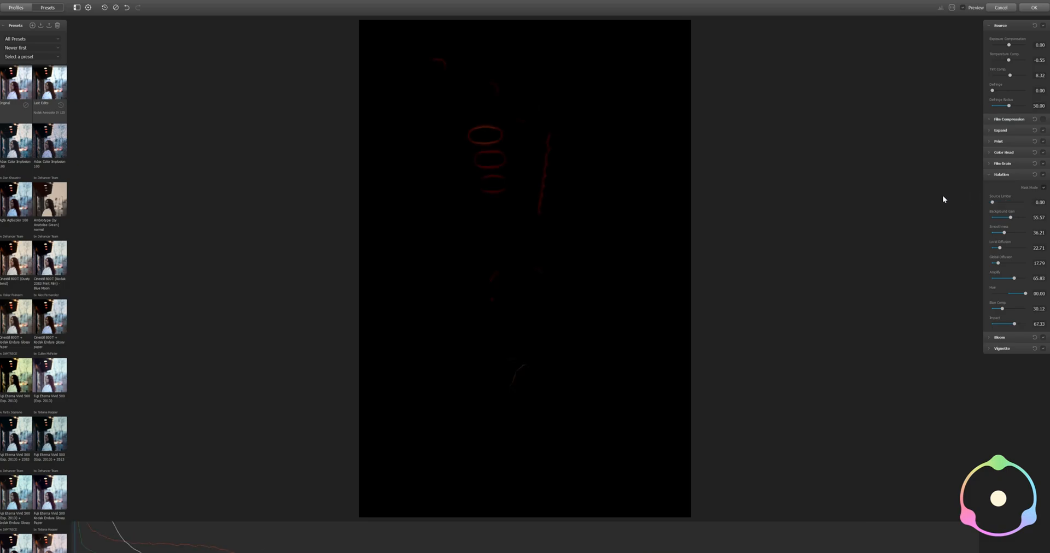
pyautogui.moveTo(1012, 206); pyautogui.dragTo(1014, 207)
pyautogui.click(1044, 188)
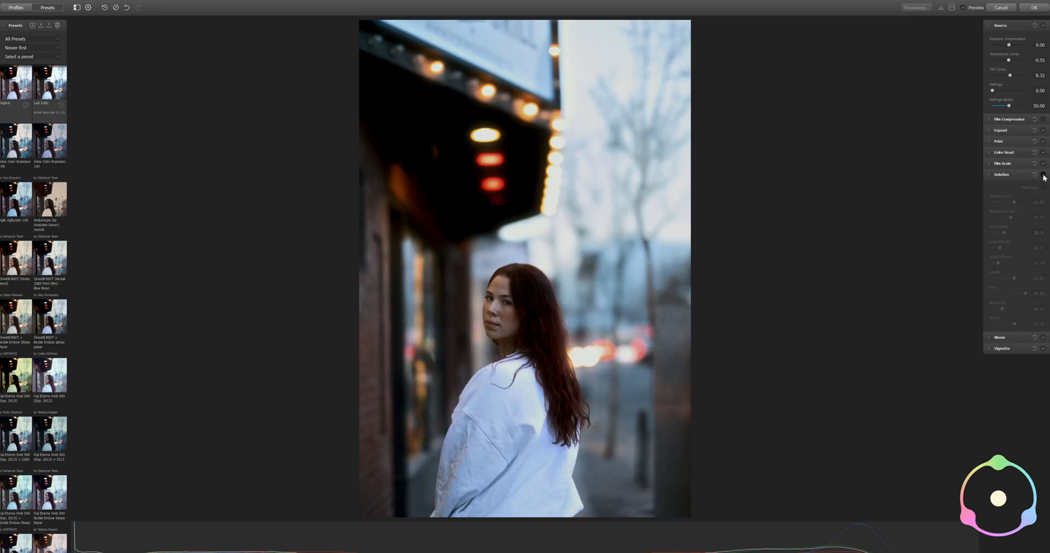
pyautogui.click(991, 175)
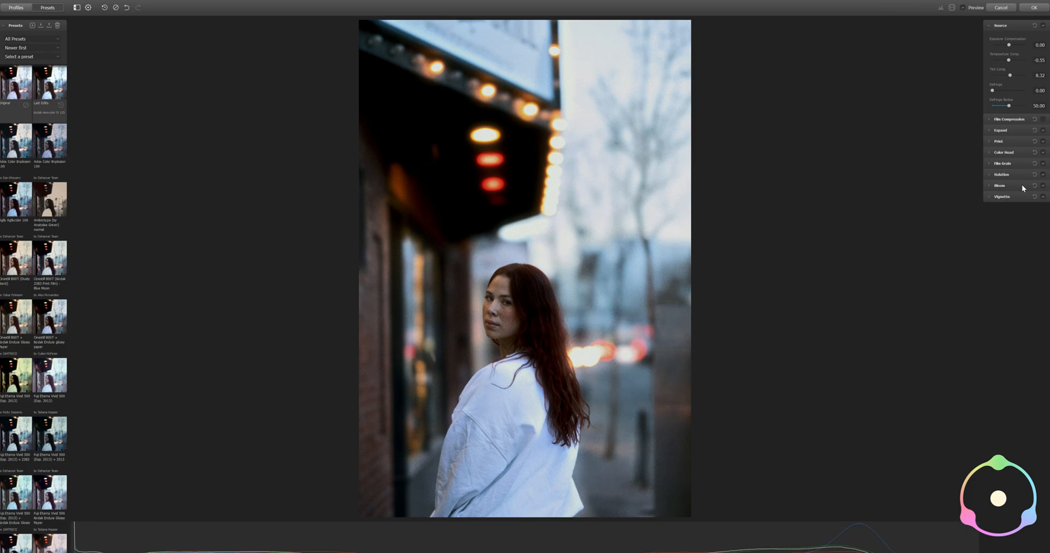
# Compare the portrait with and without the Bloom effect, leaving Bloom enabled and its settings collapsed
pyautogui.click(990, 186)
pyautogui.click(1043, 186)
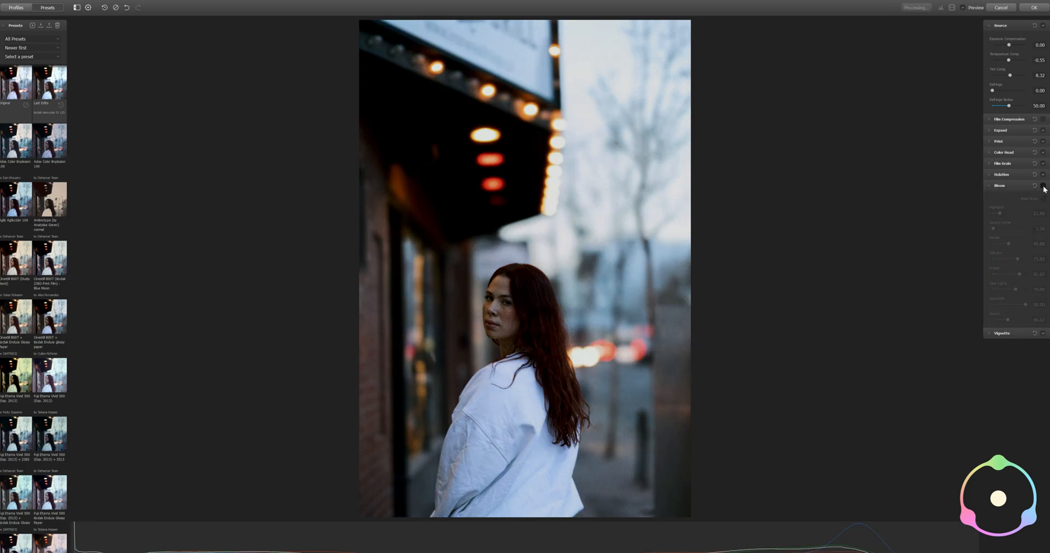
pyautogui.click(1043, 186)
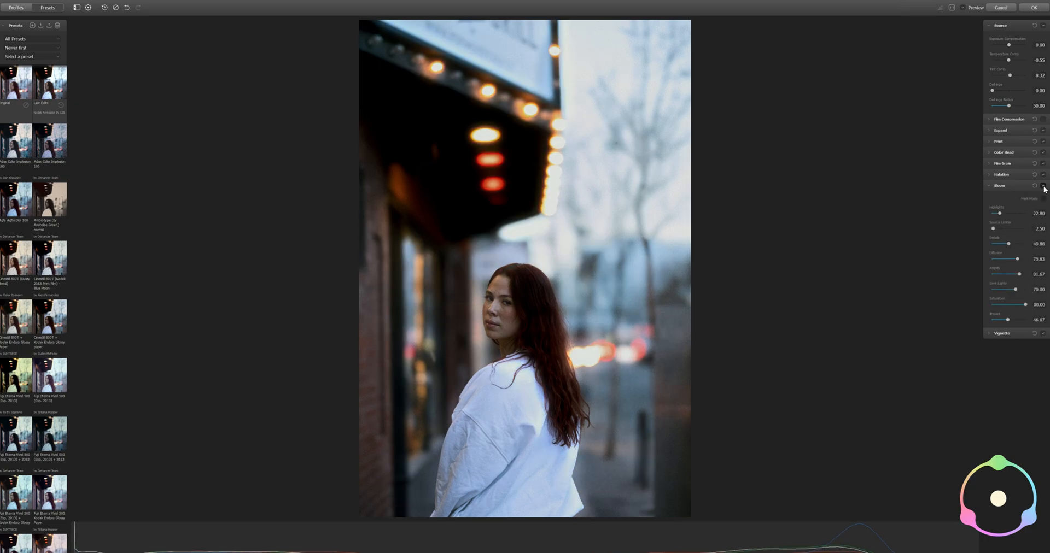
pyautogui.click(1043, 186)
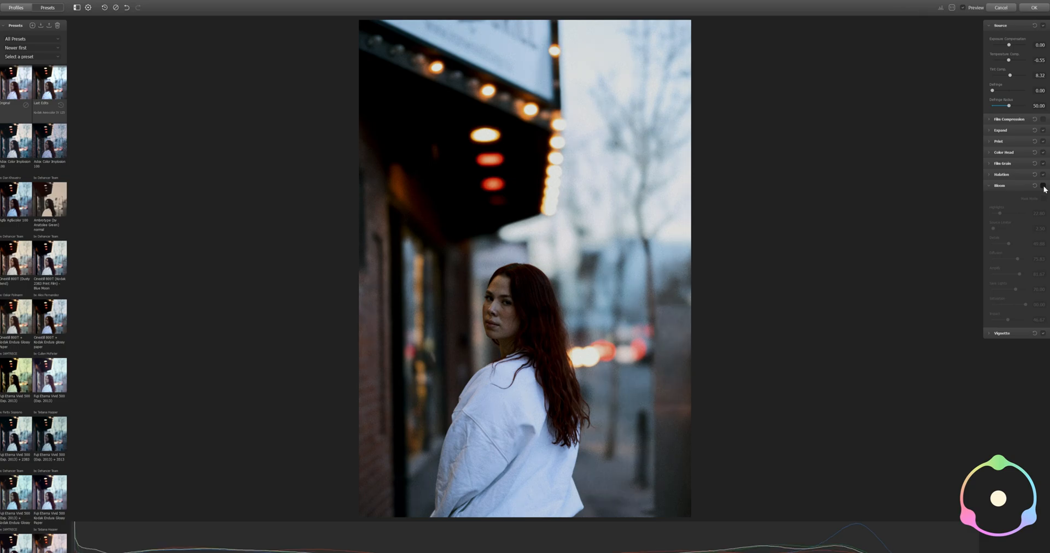
pyautogui.click(1043, 186)
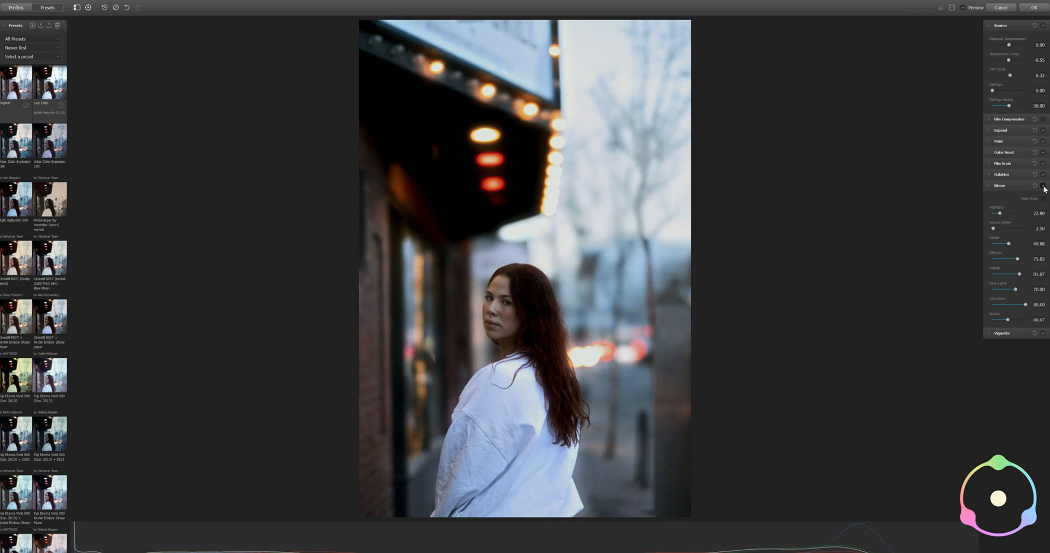
pyautogui.click(991, 185)
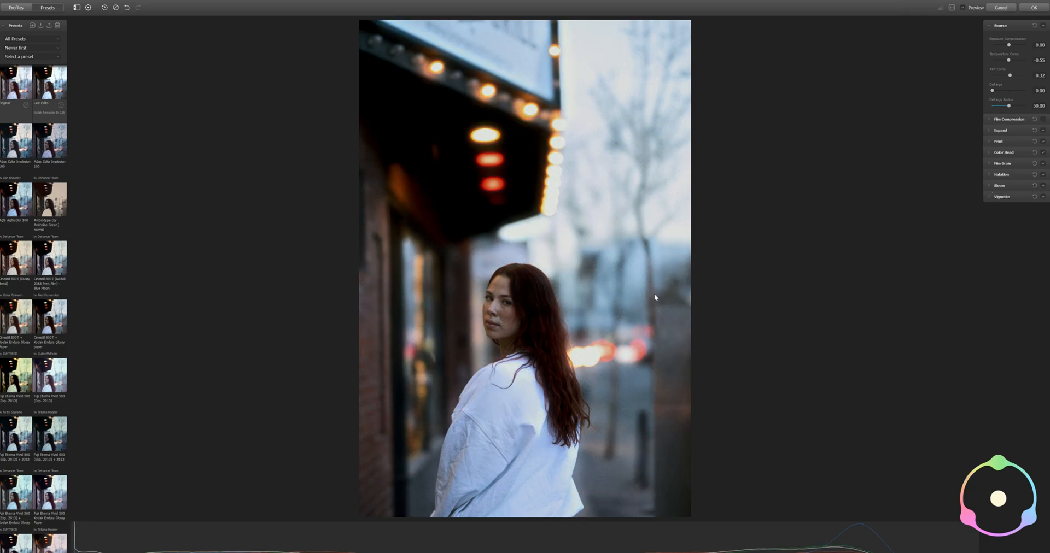